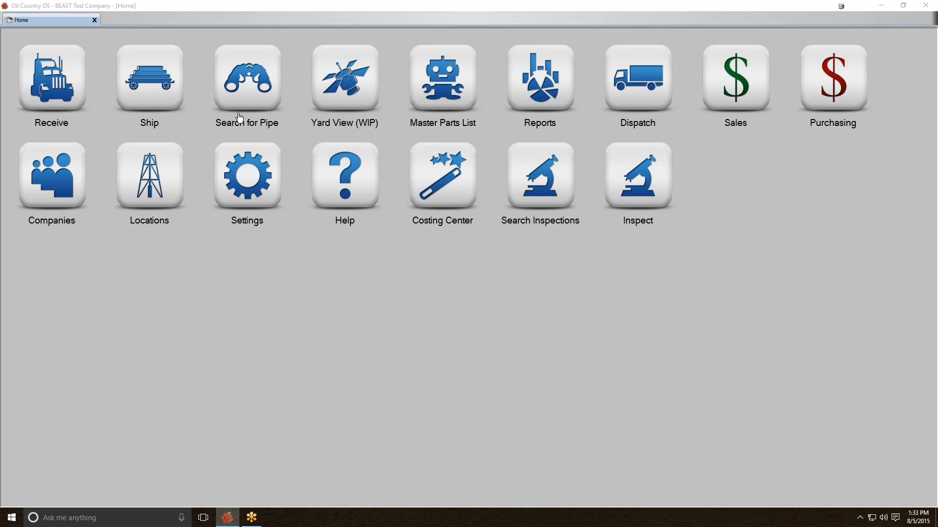
Step: Open the pipe search and examine the serial numbers, statuses, yards, racks and bulk joint counts of the listed pumps and tanks
{"action": "left_click", "coordinate": [239, 95]}
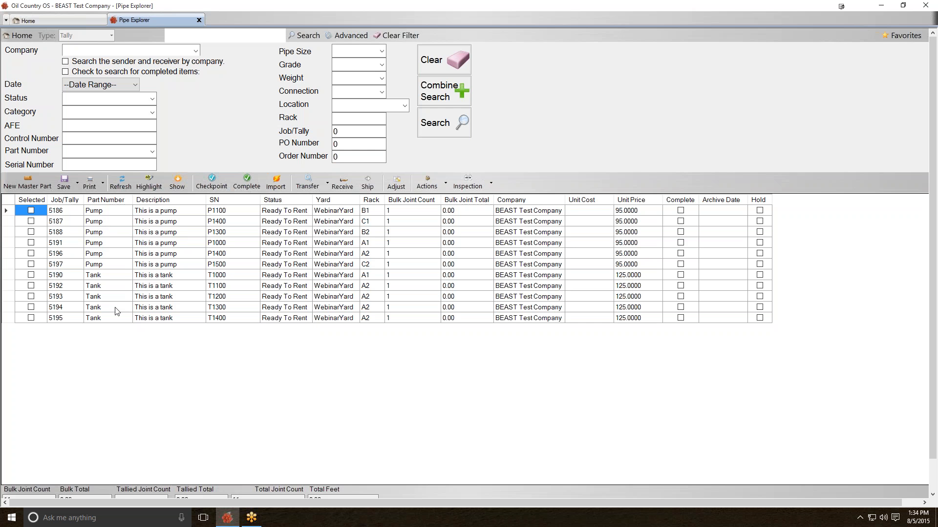
{"action": "left_click", "coordinate": [217, 213]}
{"action": "left_click", "coordinate": [219, 242]}
{"action": "left_click", "coordinate": [221, 274]}
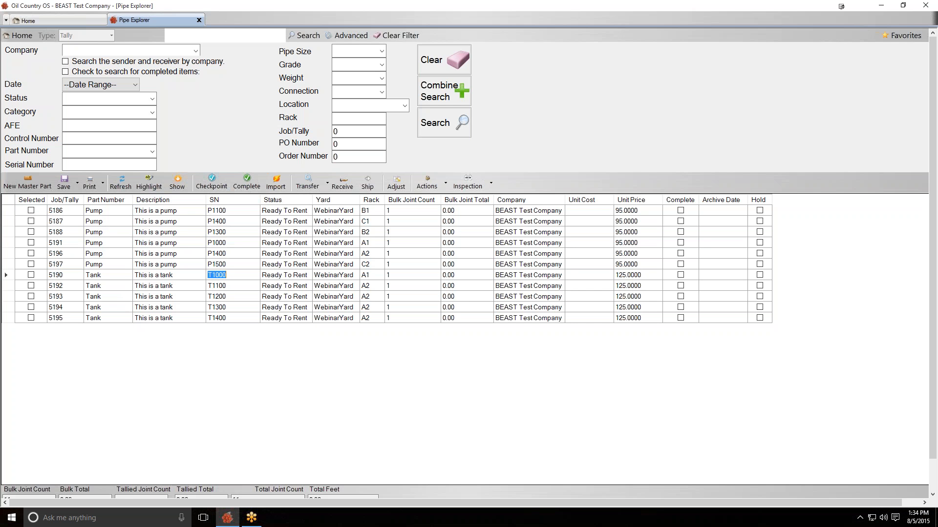
{"action": "left_click", "coordinate": [218, 307]}
{"action": "left_click", "coordinate": [294, 214]}
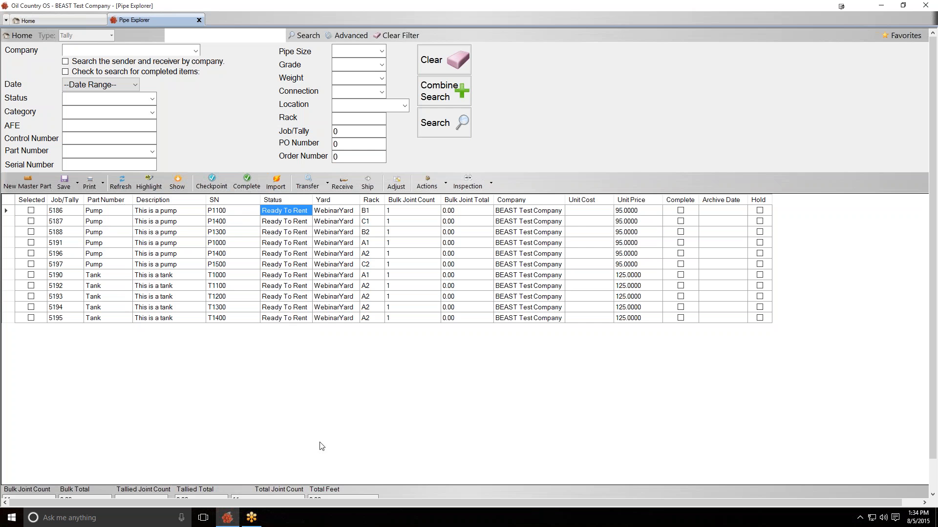
{"action": "left_click", "coordinate": [322, 496]}
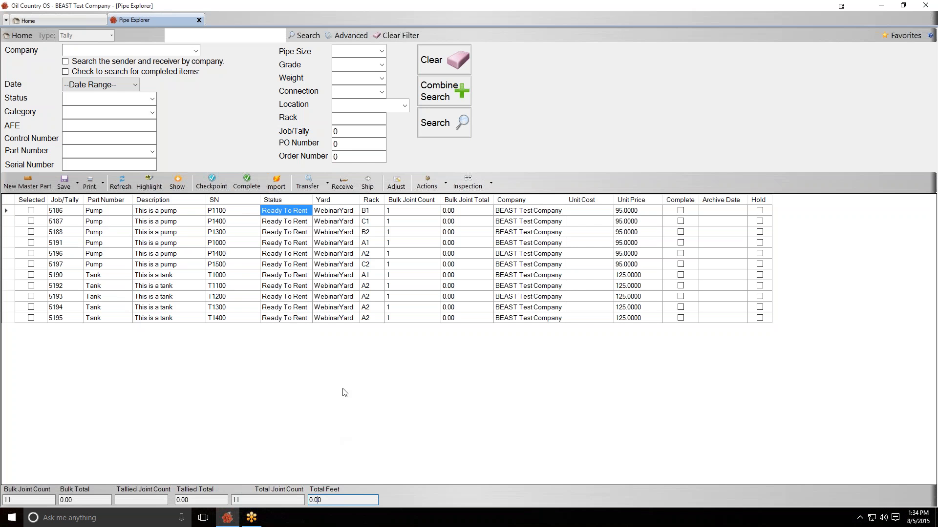
{"action": "left_click", "coordinate": [328, 234]}
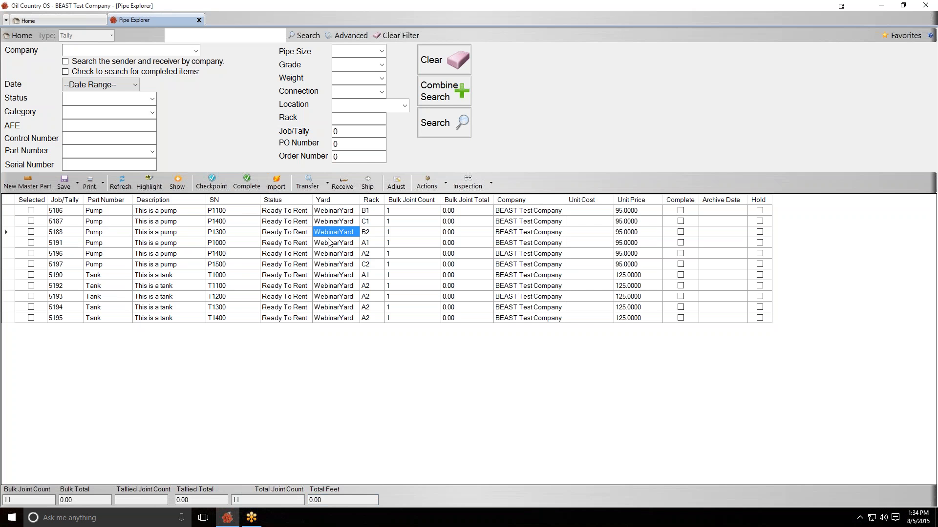
{"action": "left_click_drag", "start_coordinate": [374, 211], "coordinate": [373, 320]}
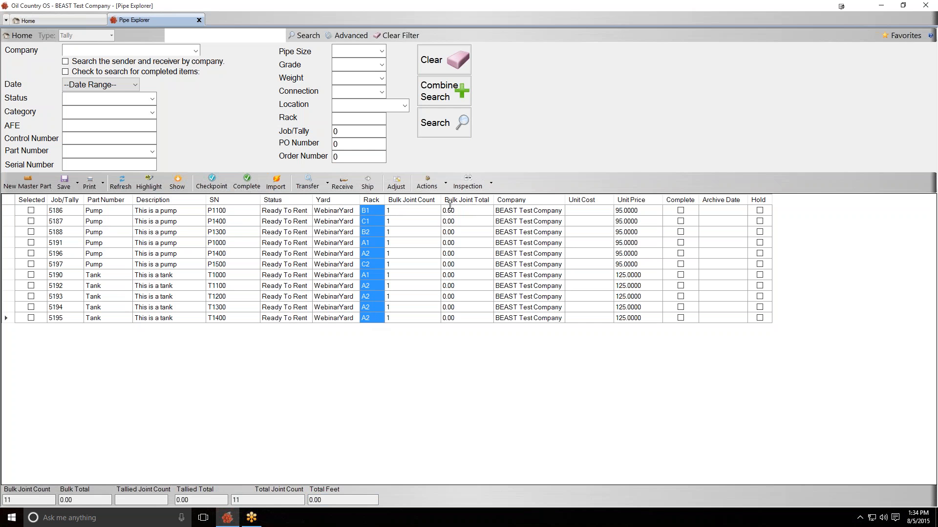
{"action": "left_click_drag", "start_coordinate": [450, 210], "coordinate": [449, 318]}
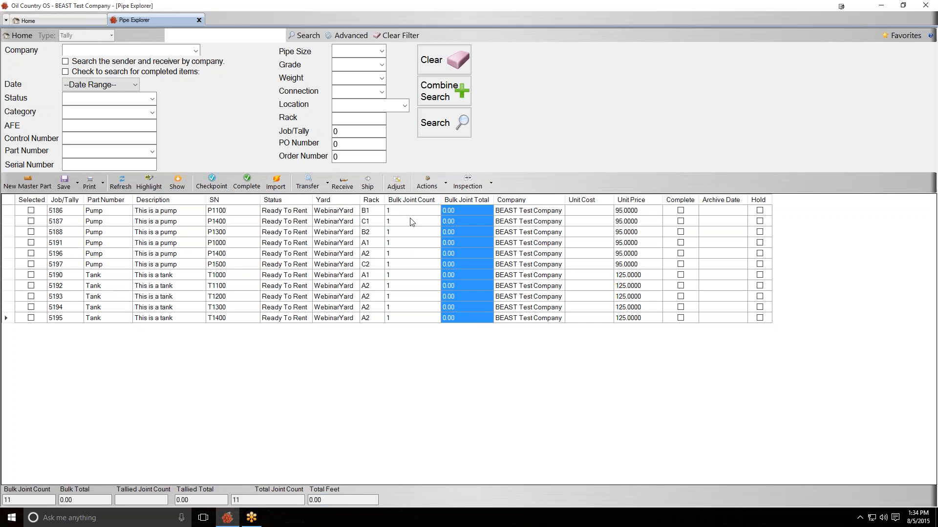
{"action": "left_click_drag", "start_coordinate": [410, 211], "coordinate": [413, 319]}
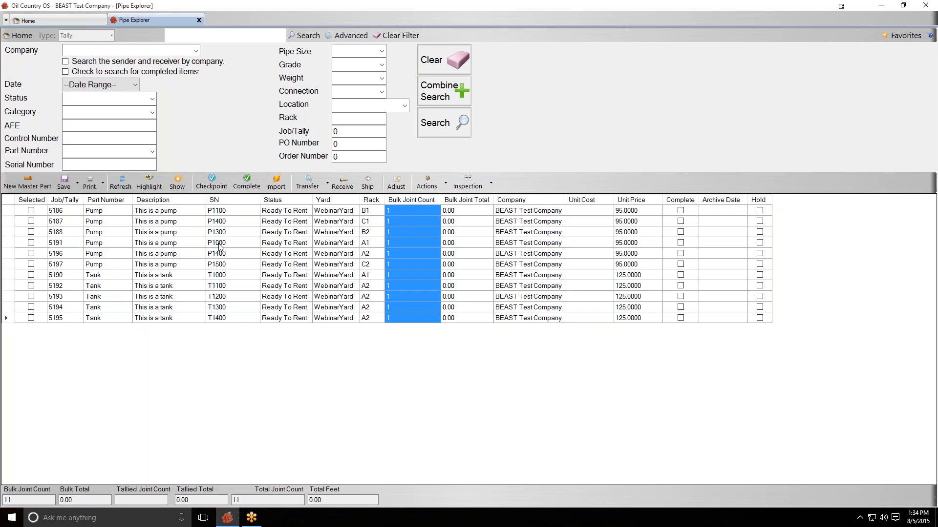
Step: Remove the Bulk Joint Total column from the inventory results grid
{"action": "left_click", "coordinate": [410, 214]}
{"action": "left_click", "coordinate": [423, 223]}
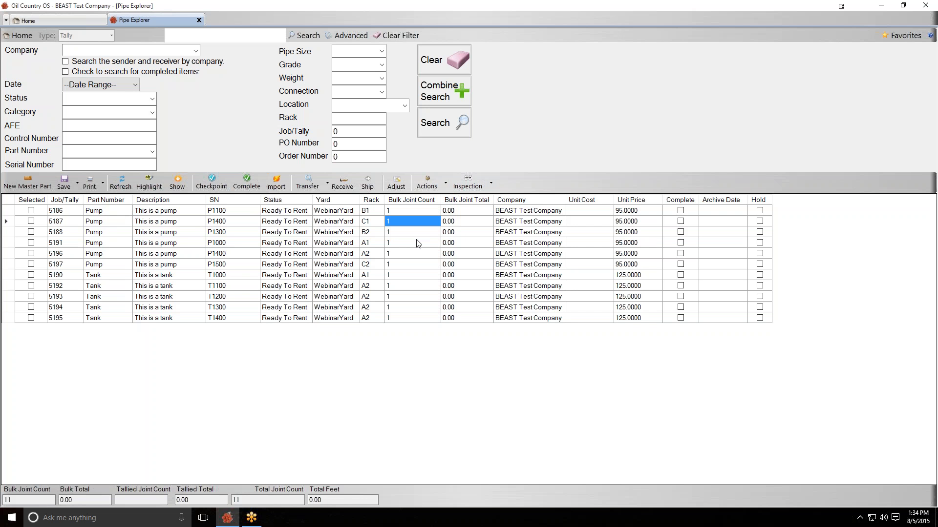
{"action": "right_click", "coordinate": [466, 203]}
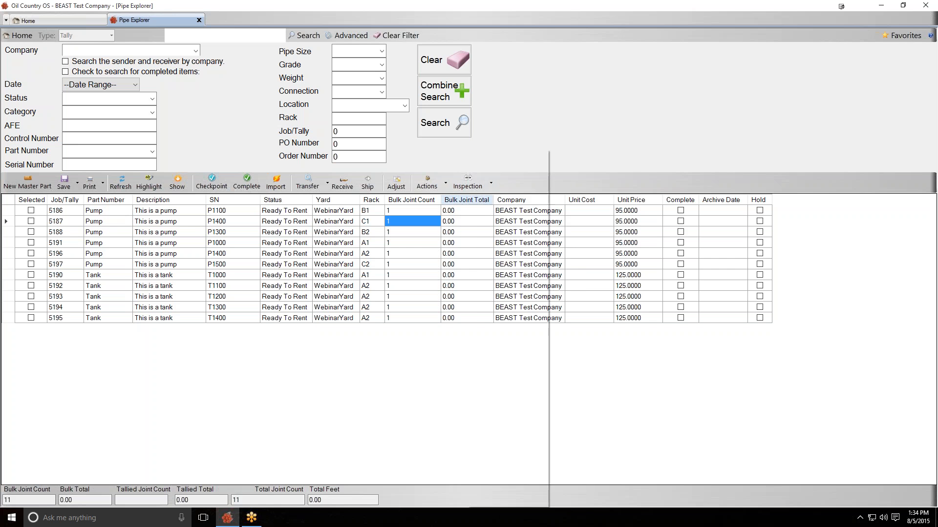
{"action": "left_click", "coordinate": [488, 264]}
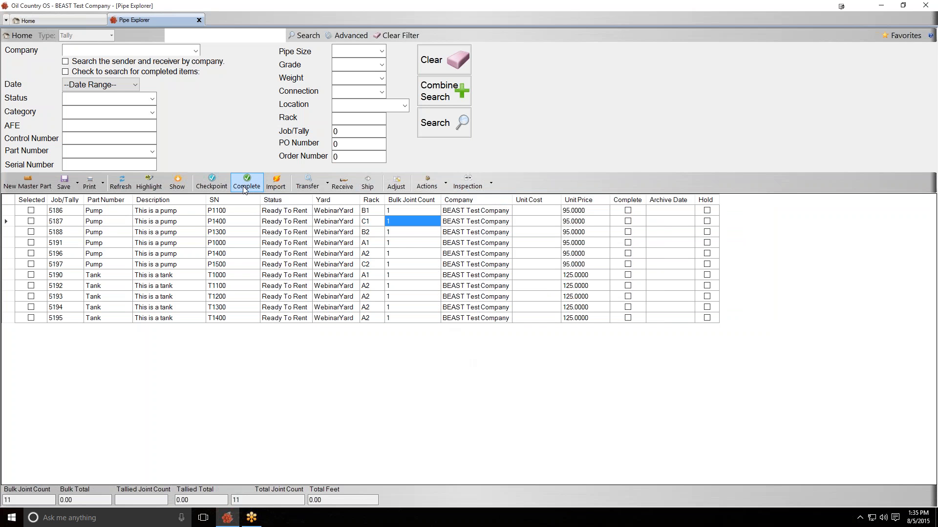
Step: Review the item details of pump P1100, including its comment and image import option, then close the item and the pipe search
{"action": "double_click", "coordinate": [97, 211]}
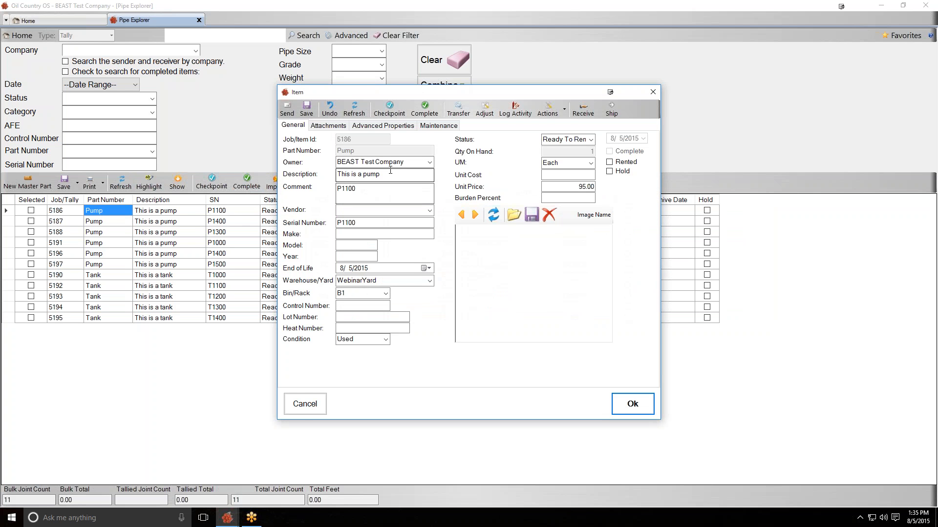
{"action": "left_click_drag", "start_coordinate": [357, 190], "coordinate": [337, 192]}
{"action": "left_click", "coordinate": [514, 215]}
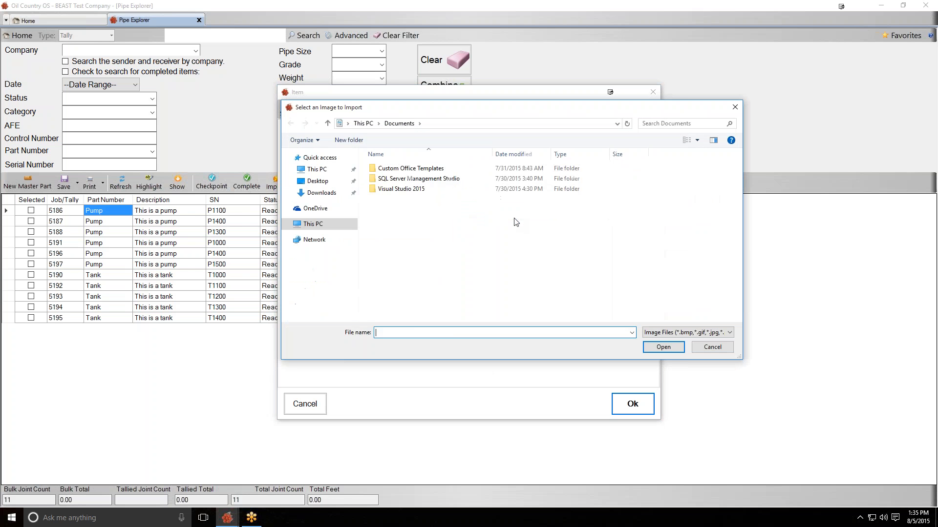
{"action": "left_click", "coordinate": [734, 109]}
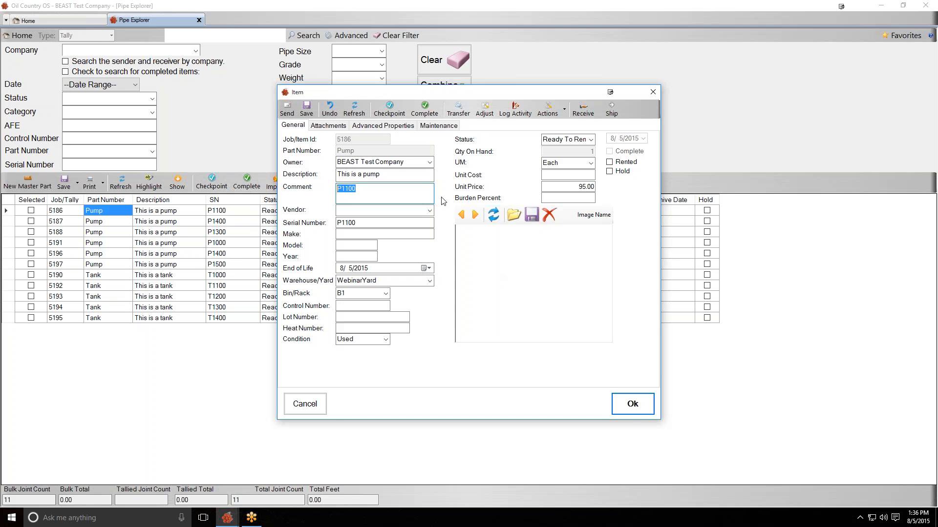
{"action": "left_click", "coordinate": [632, 408]}
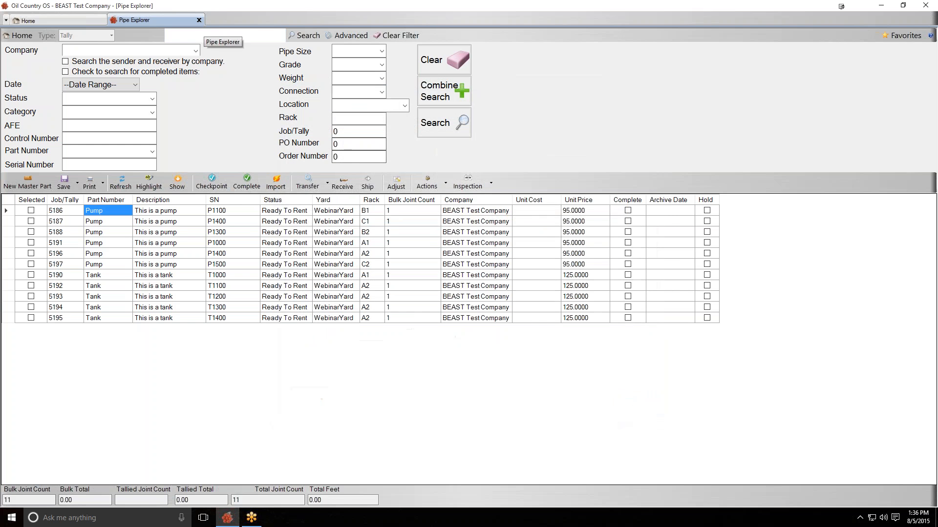
{"action": "left_click", "coordinate": [199, 19]}
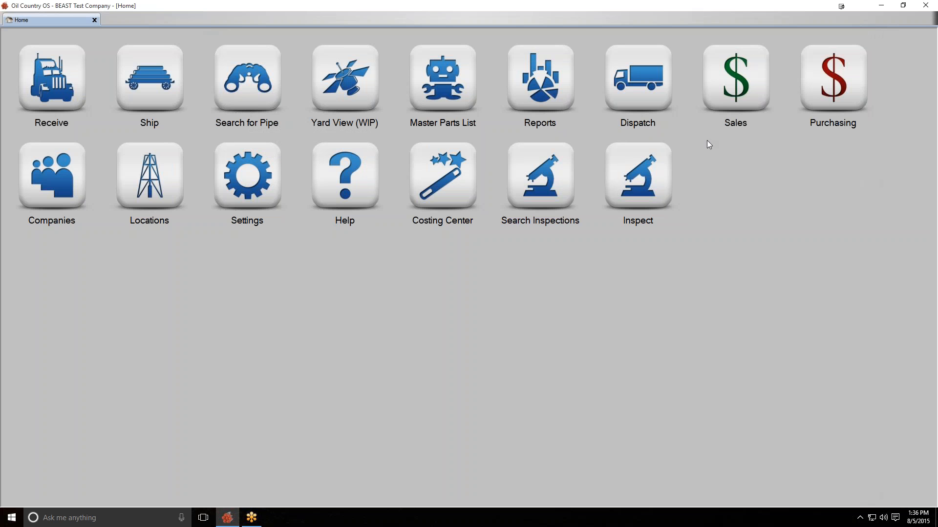
Step: Create a new rental order from Sales for the customer Carlos Oil Inc
{"action": "left_click", "coordinate": [755, 86]}
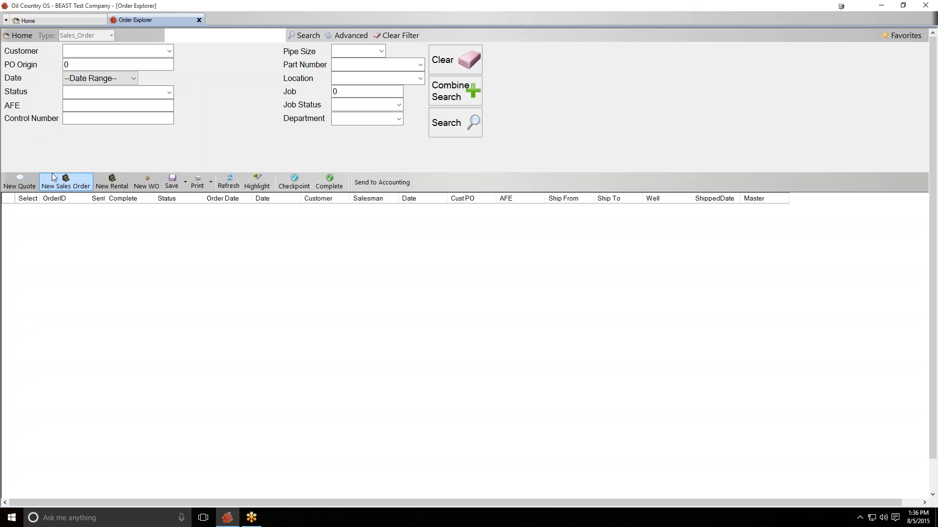
{"action": "left_click", "coordinate": [113, 183]}
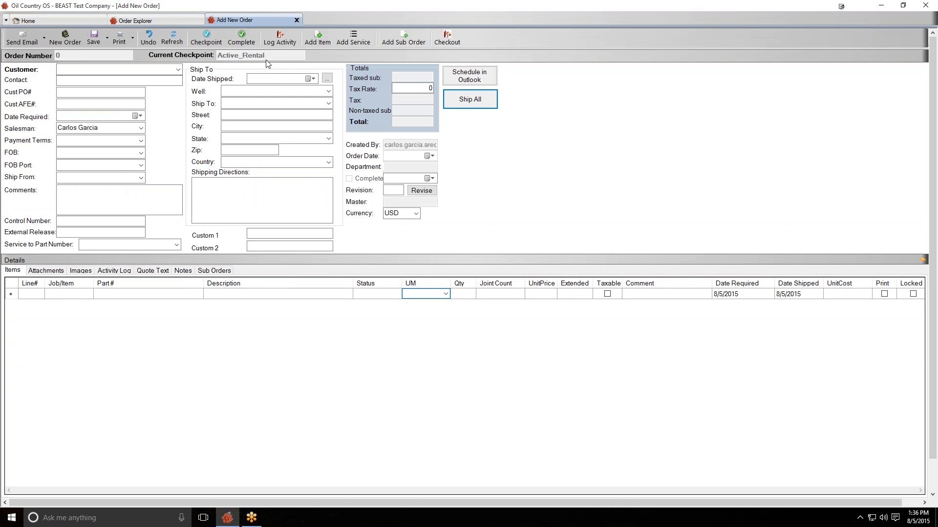
{"action": "left_click", "coordinate": [179, 70]}
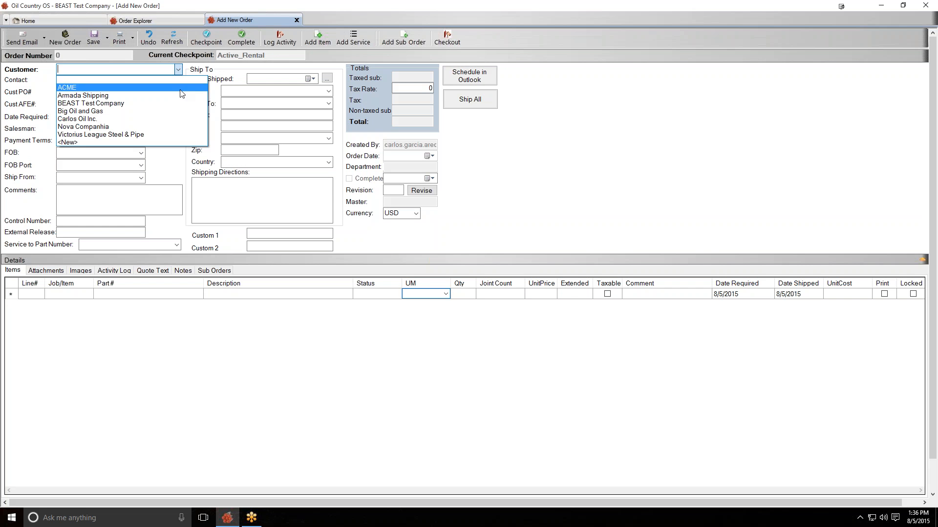
{"action": "left_click", "coordinate": [161, 119]}
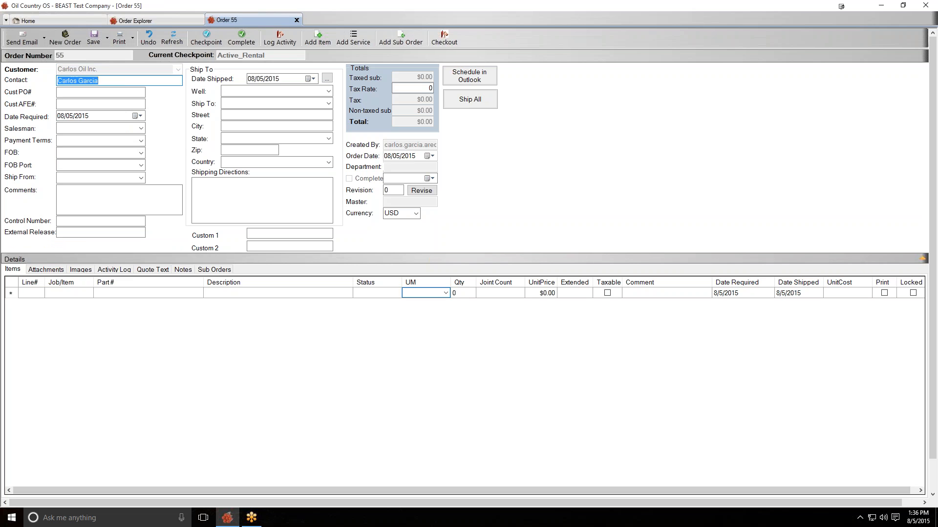
Step: Enter the customer's PO number, set the customer AFE number to AFE55 and the required date to 08/12/2015
{"action": "left_click", "coordinate": [140, 94]}
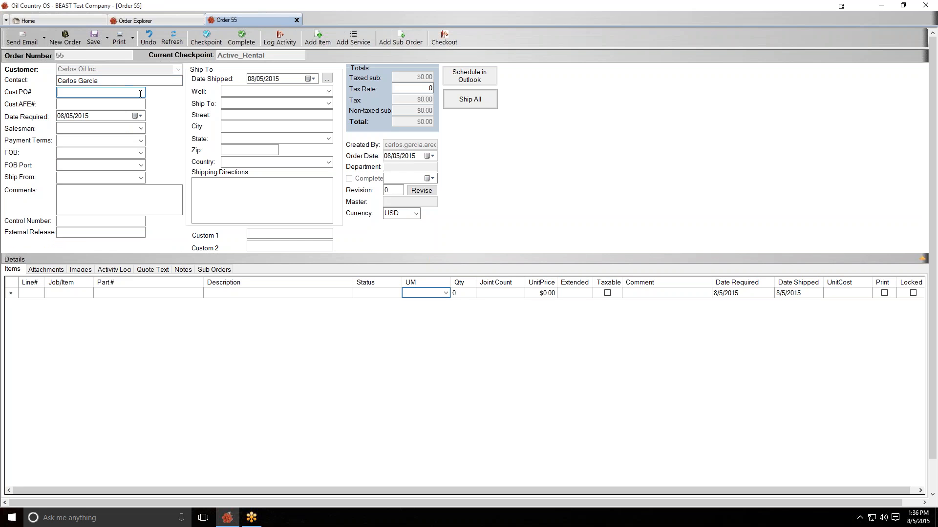
{"action": "type", "text": "PO999"}
{"action": "key", "text": "Tab"}
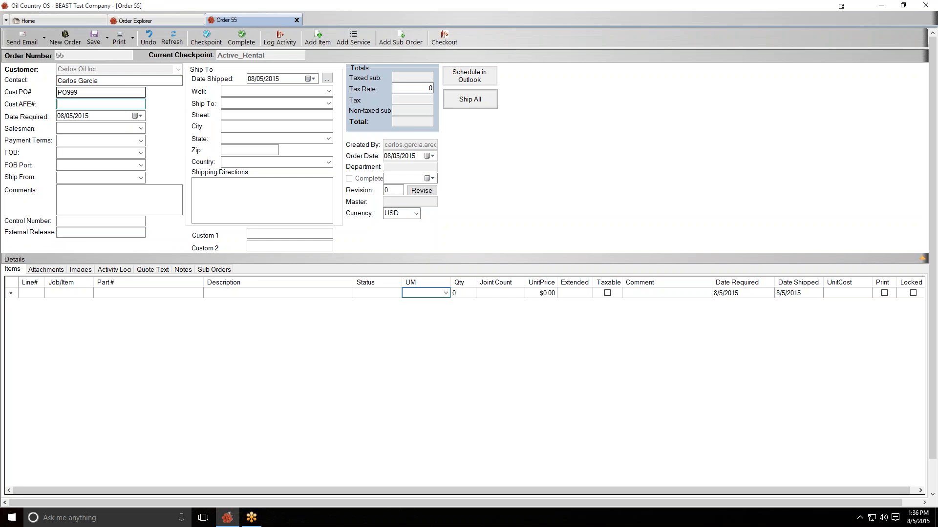
{"action": "type", "text": "AFE55"}
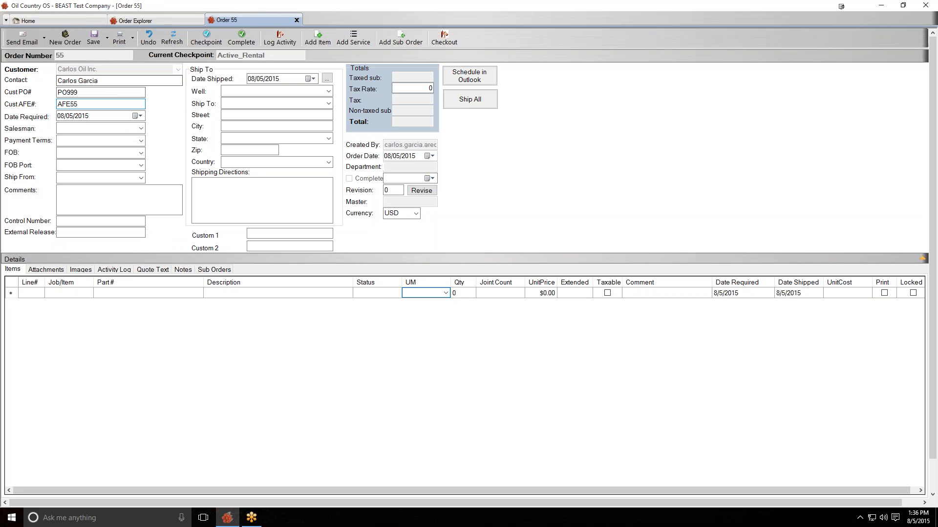
{"action": "left_click", "coordinate": [140, 118]}
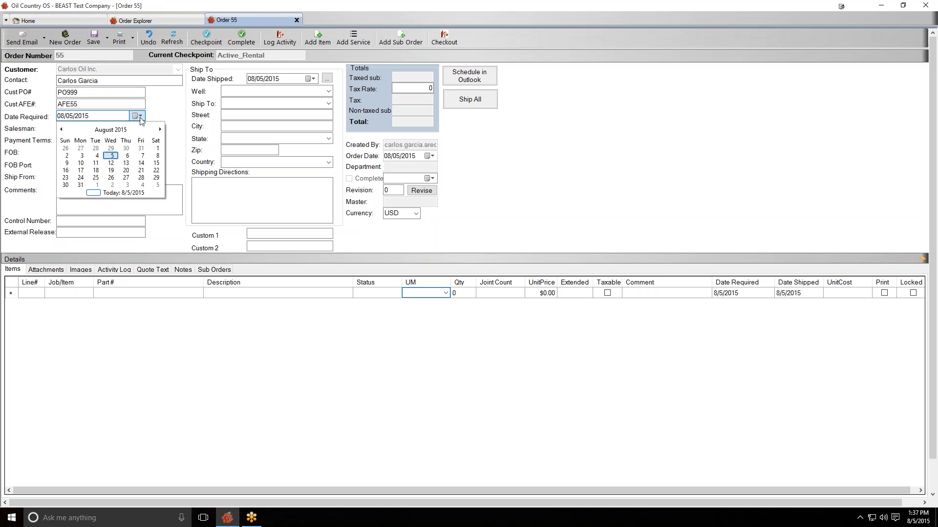
{"action": "left_click", "coordinate": [112, 163]}
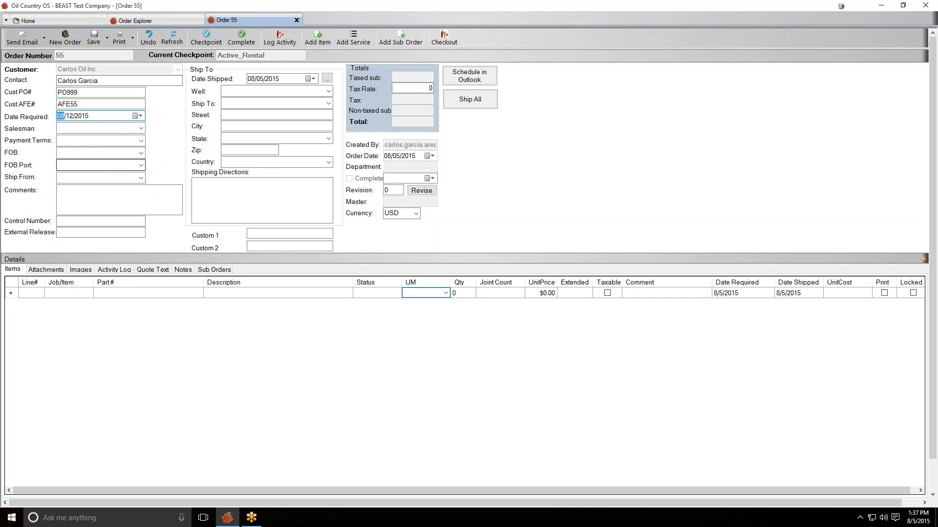
Step: Assign the last listed salesman to the order, with payment terms -2% 10 DAYS, NET 30 and the FOB field set to FOB
{"action": "left_click", "coordinate": [142, 128]}
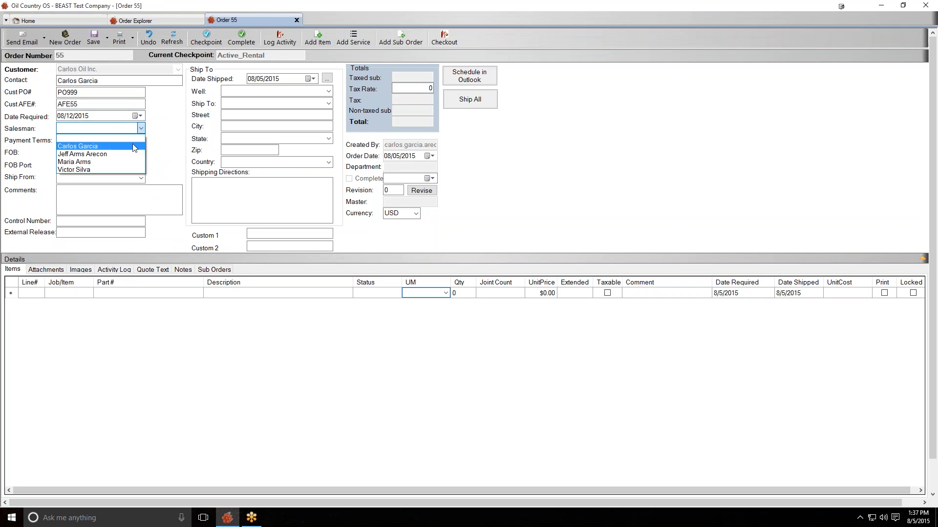
{"action": "left_click", "coordinate": [110, 170]}
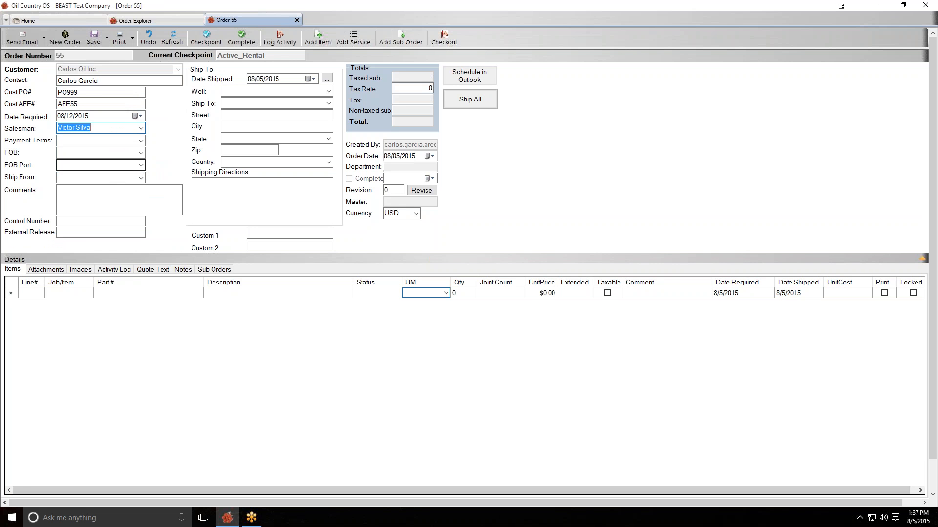
{"action": "left_click", "coordinate": [141, 141]}
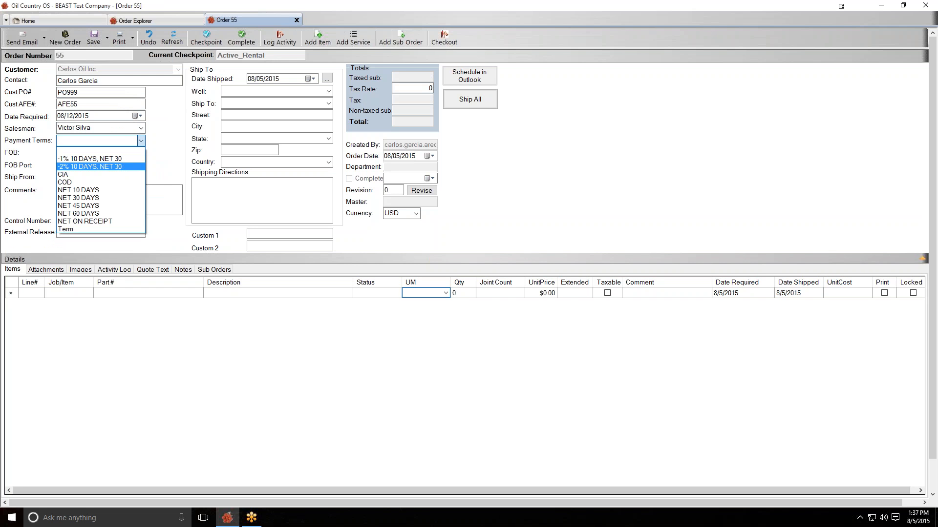
{"action": "left_click", "coordinate": [123, 166]}
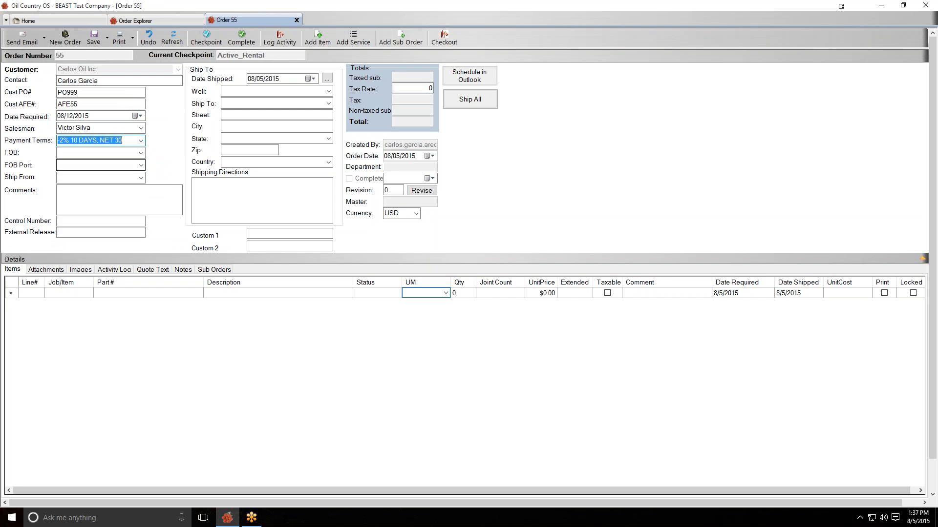
{"action": "left_click", "coordinate": [140, 153]}
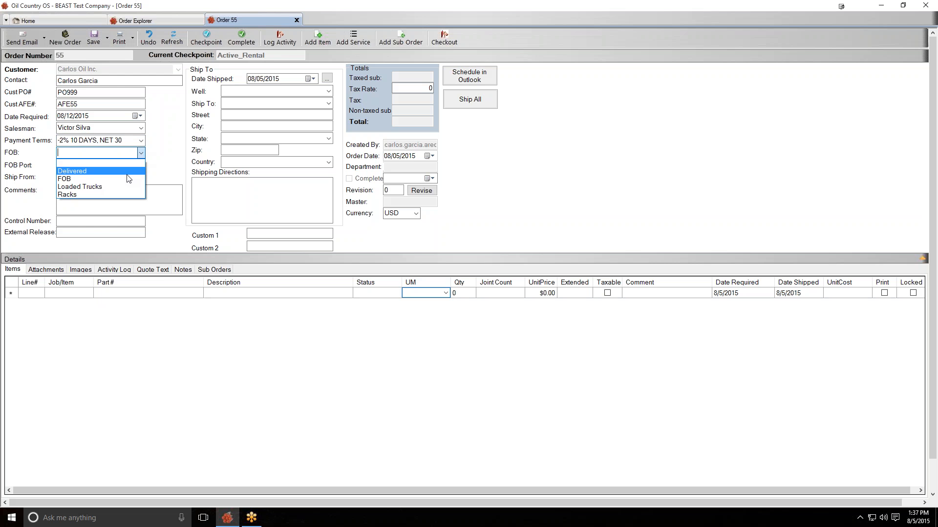
{"action": "left_click", "coordinate": [127, 178]}
Step: Set the order's FOB port to 3W-9CR/6 SEast and its ship-from location to WebinarYard
{"action": "left_click", "coordinate": [140, 165]}
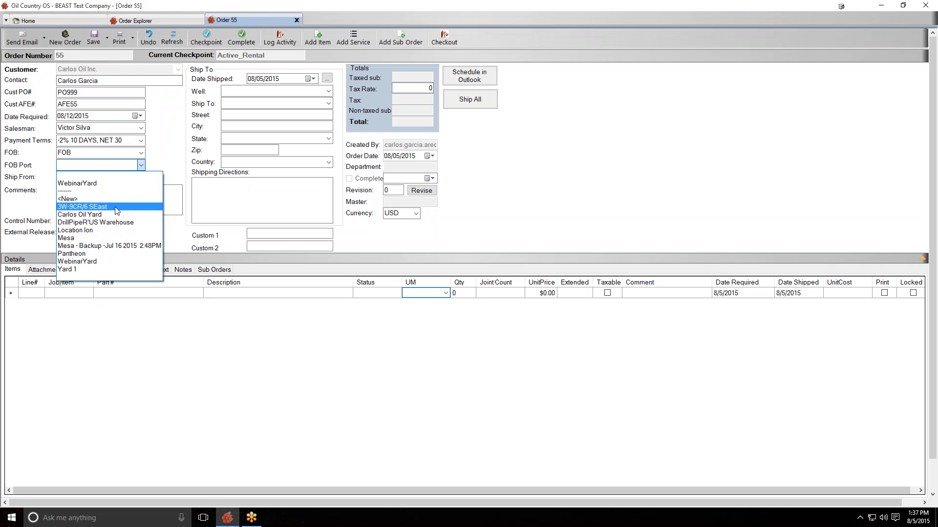
{"action": "left_click", "coordinate": [116, 207]}
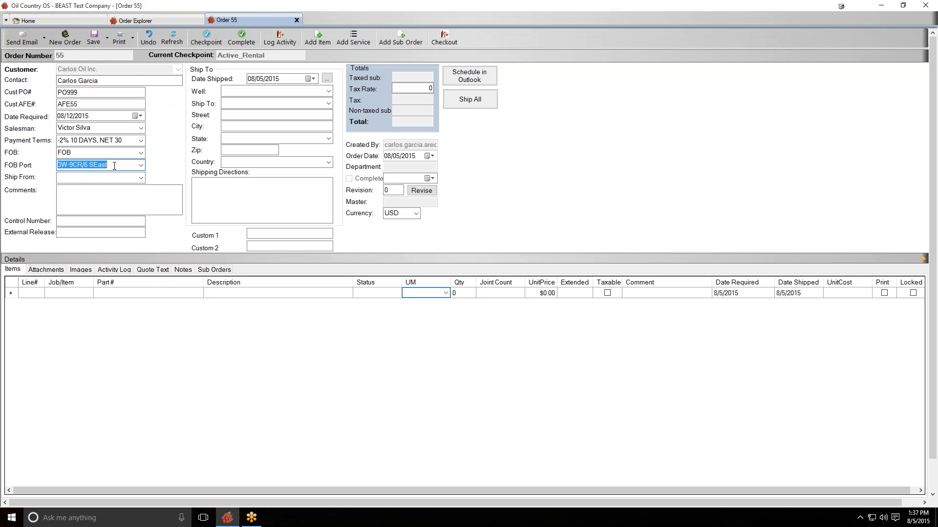
{"action": "left_click", "coordinate": [142, 178]}
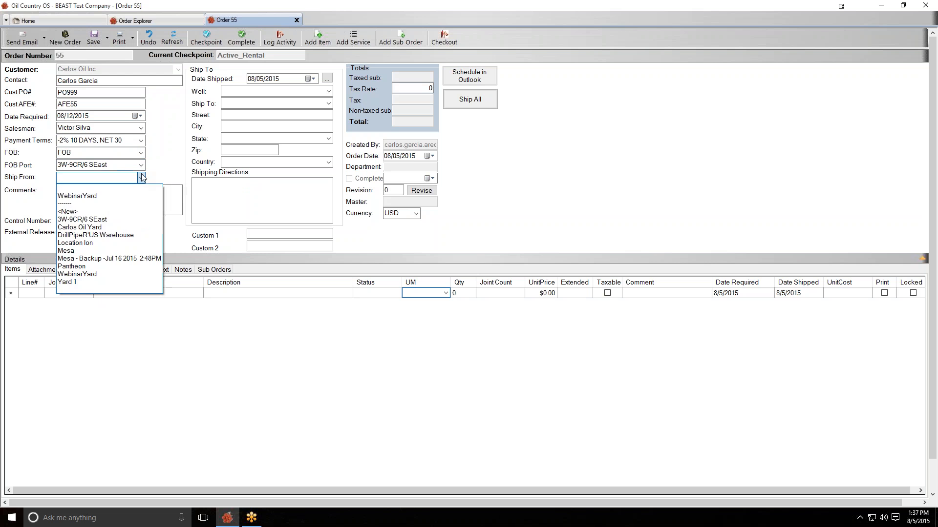
{"action": "left_click", "coordinate": [142, 195]}
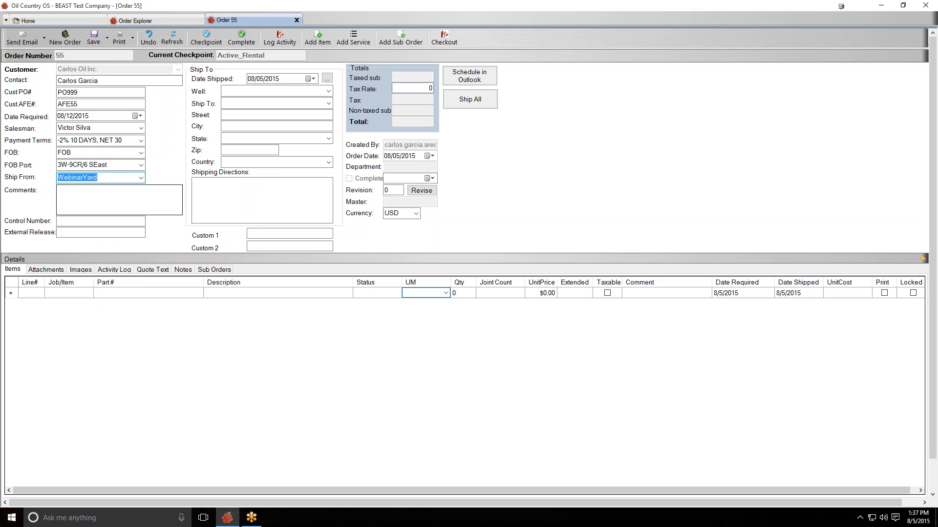
Step: Set the order's well to 3W-9CR/6 SEast and fill in the matching ship-to address and tax rate
{"action": "left_click", "coordinate": [328, 92]}
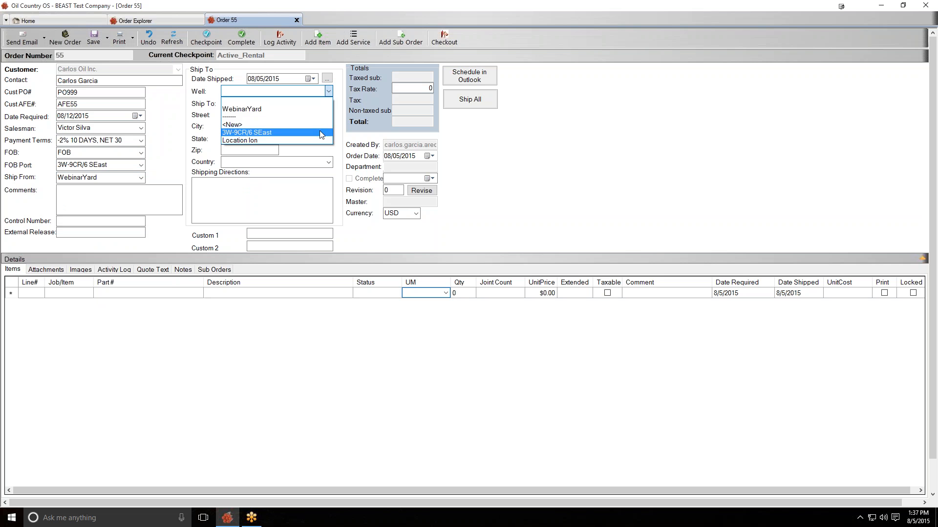
{"action": "left_click", "coordinate": [322, 133]}
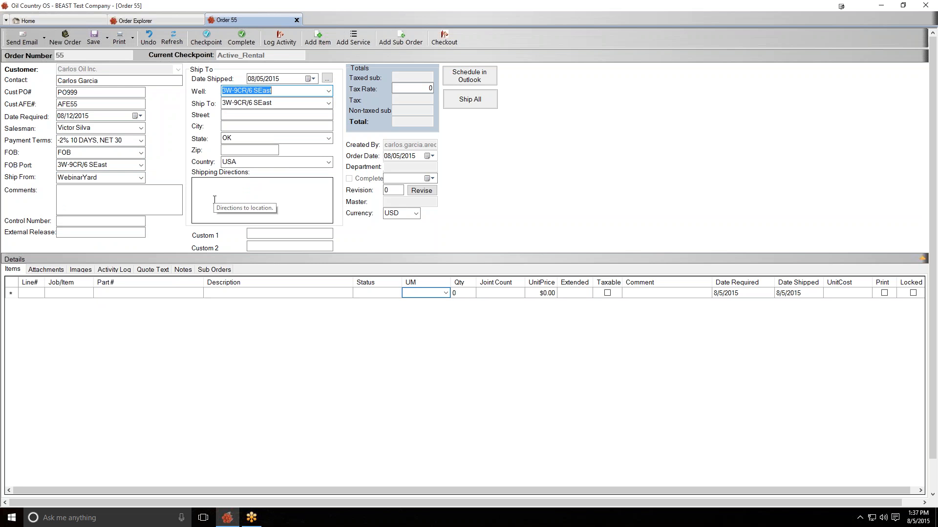
{"action": "key", "text": "Tab"}
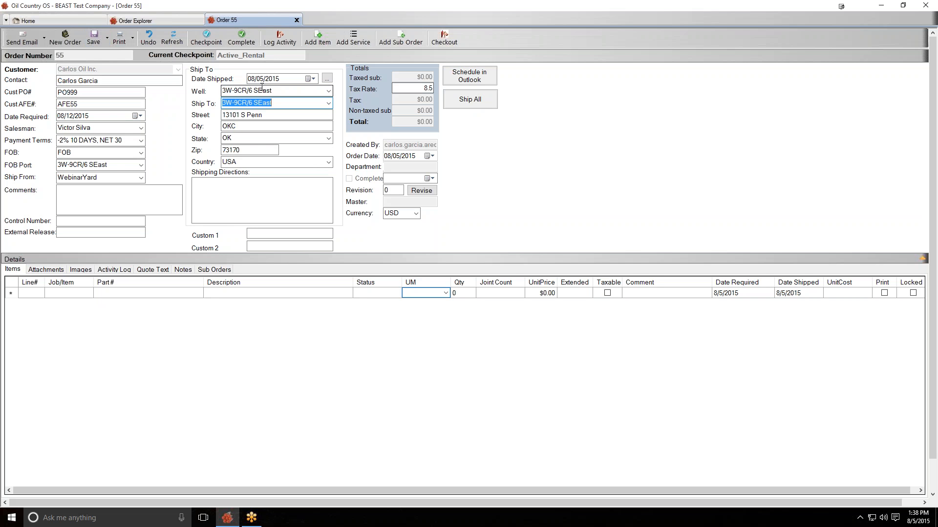
{"action": "left_click", "coordinate": [413, 87]}
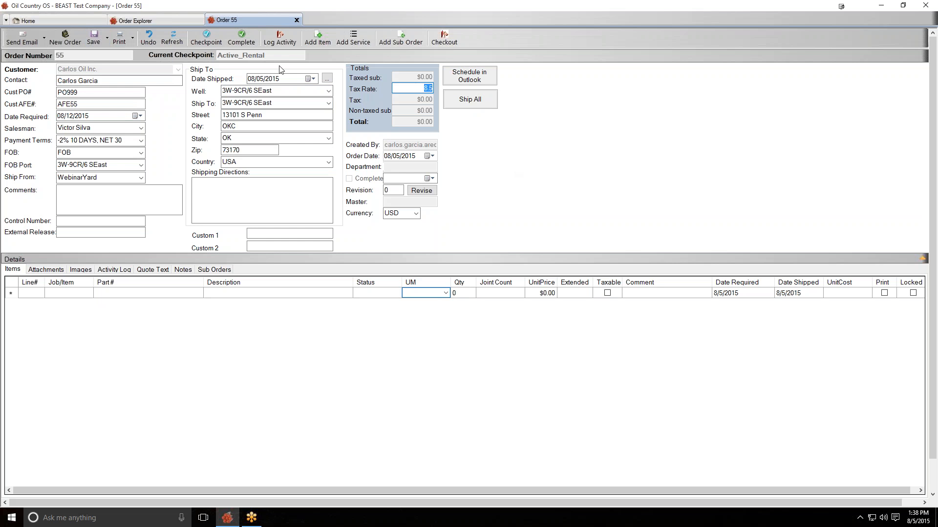
Step: Start adding an order item picked from the existing jobs and enlarge the item search to full screen
{"action": "left_click", "coordinate": [314, 43]}
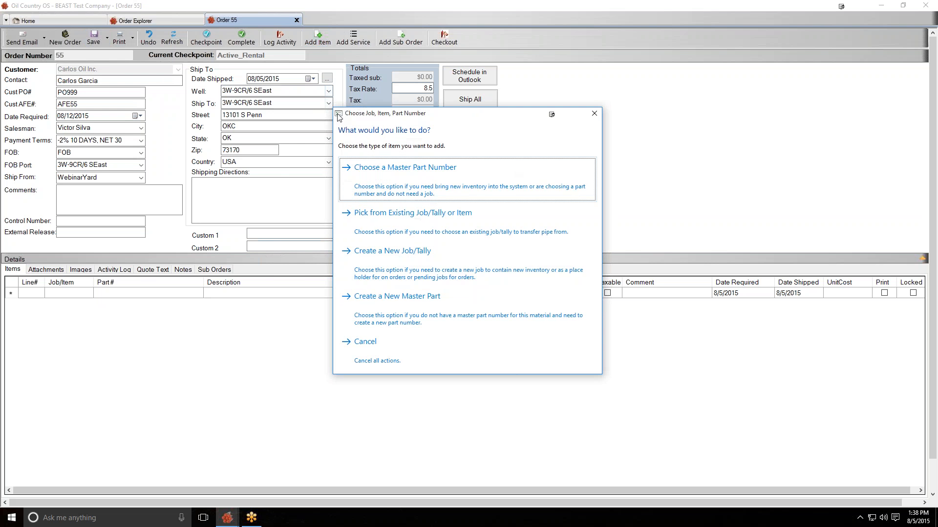
{"action": "left_click", "coordinate": [376, 231]}
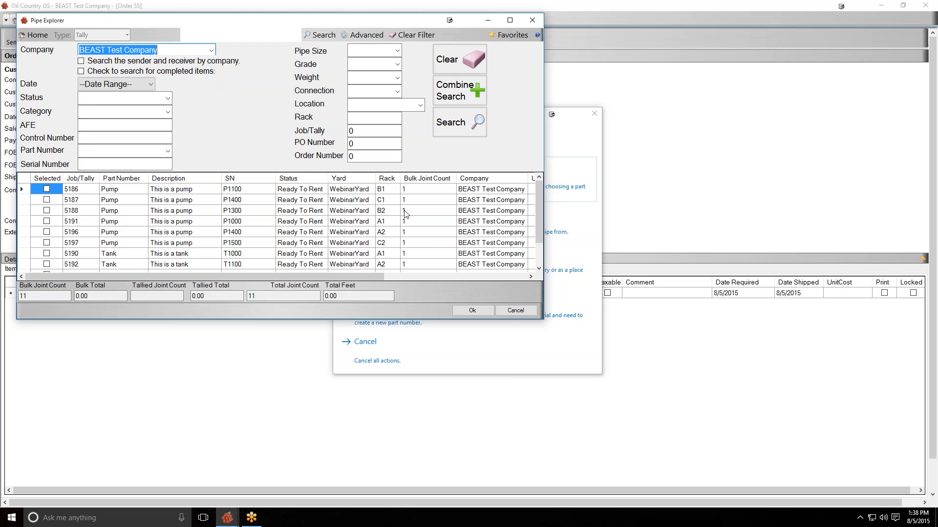
{"action": "left_click_drag", "start_coordinate": [370, 23], "coordinate": [369, 2]}
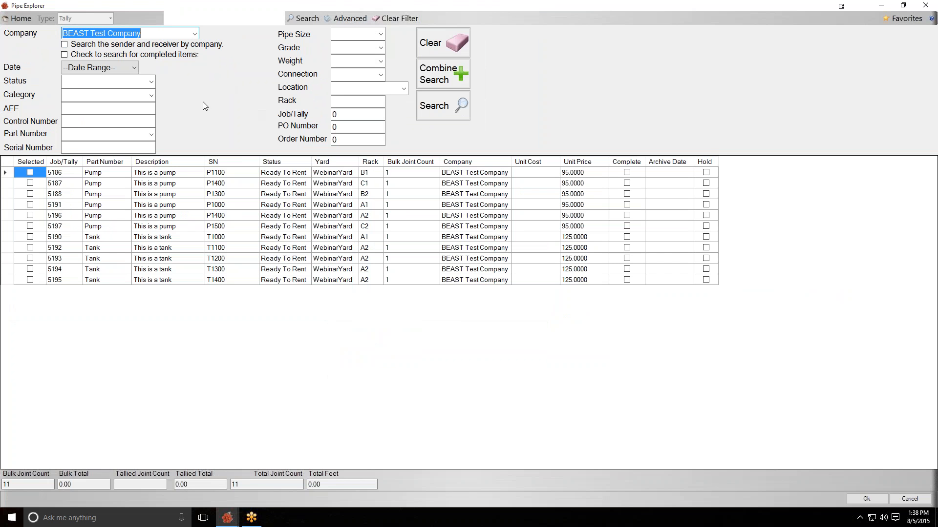
Step: Search the existing items by location WebinarYard and category Pumping Unit
{"action": "left_click", "coordinate": [404, 87]}
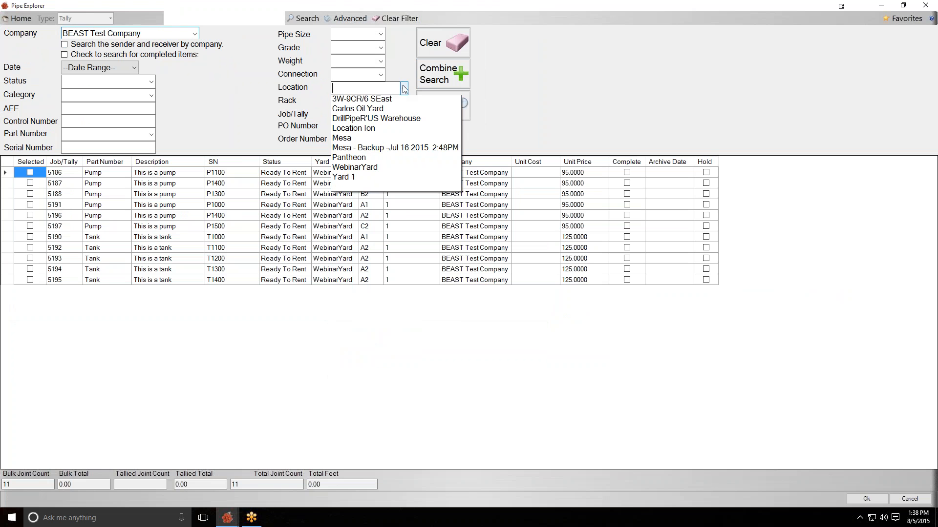
{"action": "left_click", "coordinate": [371, 100]}
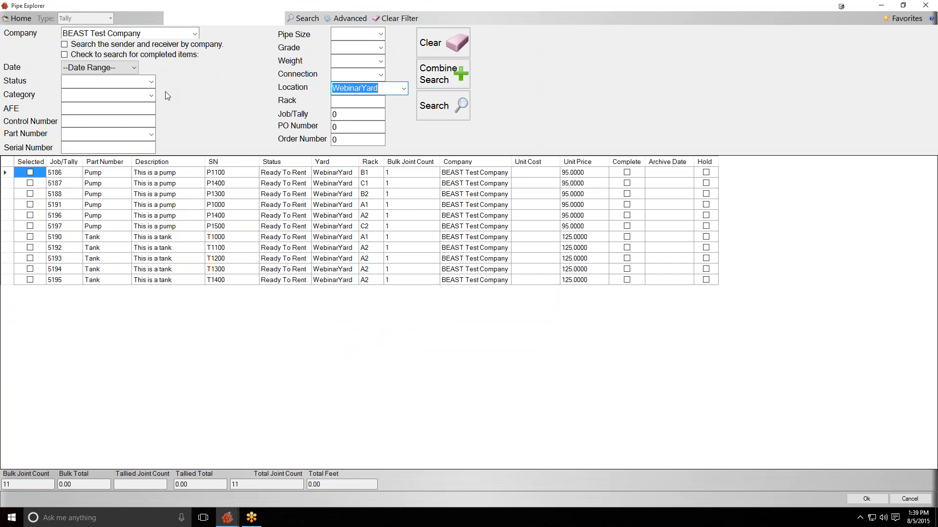
{"action": "left_click", "coordinate": [151, 95]}
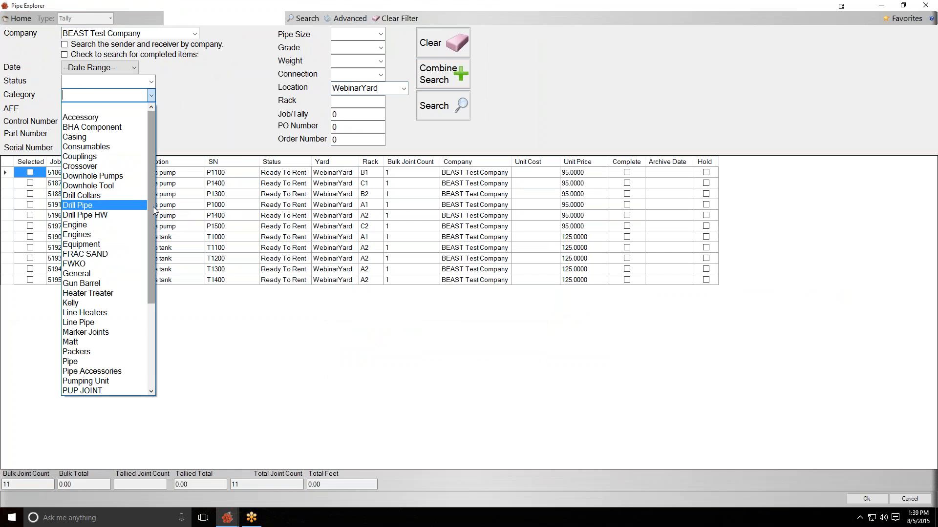
{"action": "scroll", "coordinate": [127, 235], "scroll_direction": "down", "scroll_amount": 4}
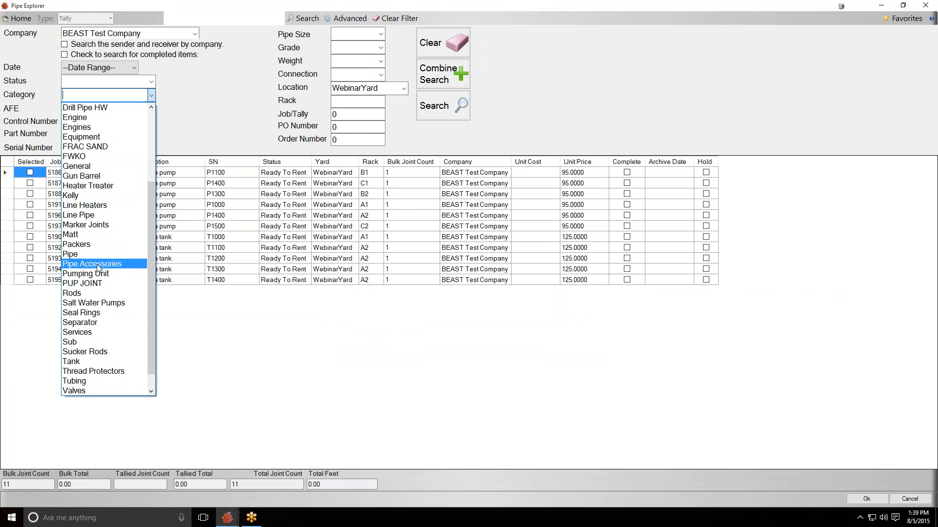
{"action": "left_click", "coordinate": [158, 258]}
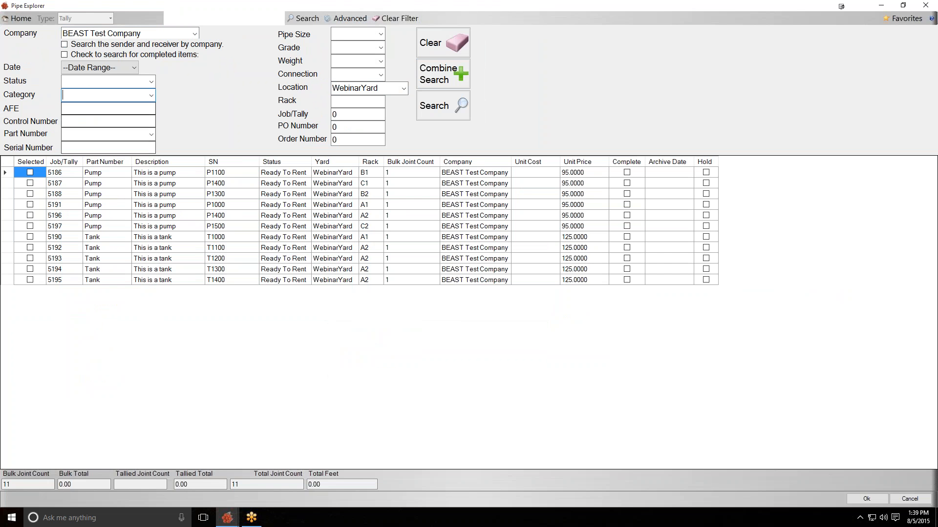
{"action": "left_click", "coordinate": [151, 96]}
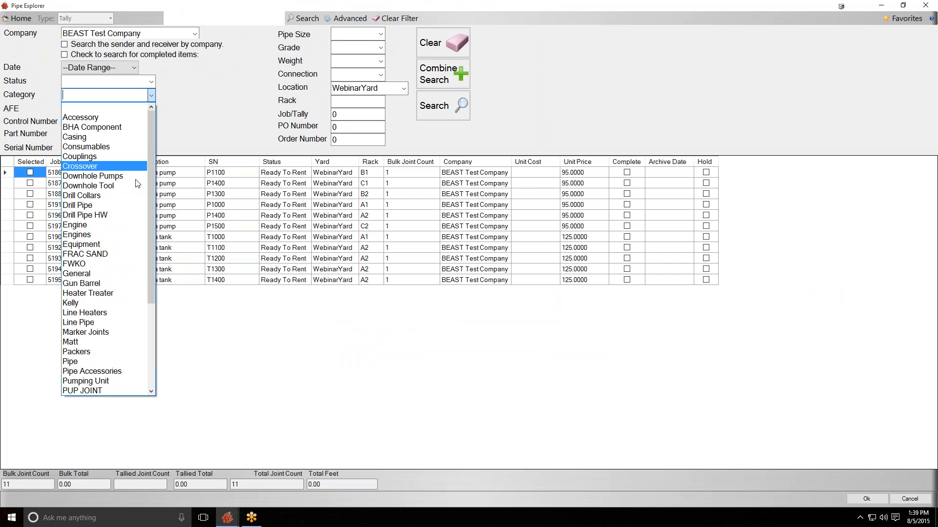
{"action": "left_click", "coordinate": [109, 382]}
{"action": "left_click", "coordinate": [435, 113]}
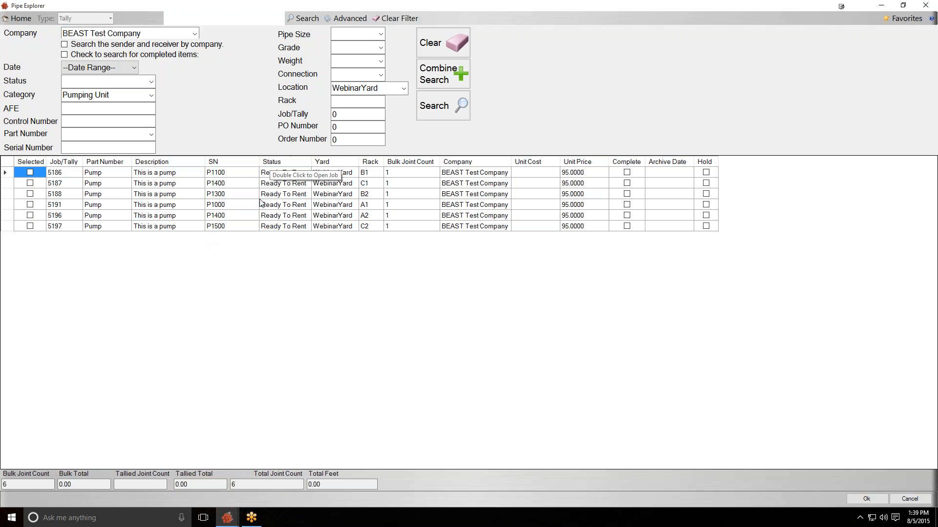
Step: Narrow the pump search to items with the status Ready To Rent
{"action": "left_click", "coordinate": [152, 82]}
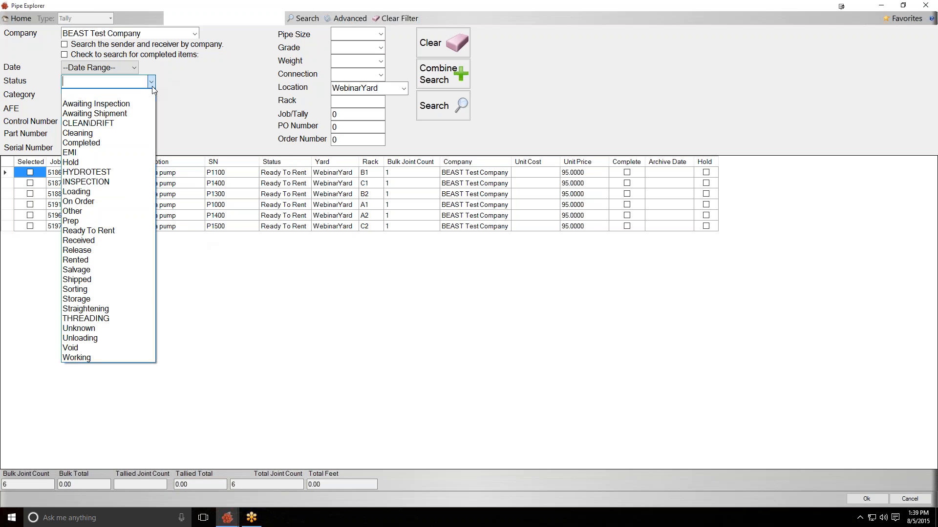
{"action": "left_click", "coordinate": [109, 231]}
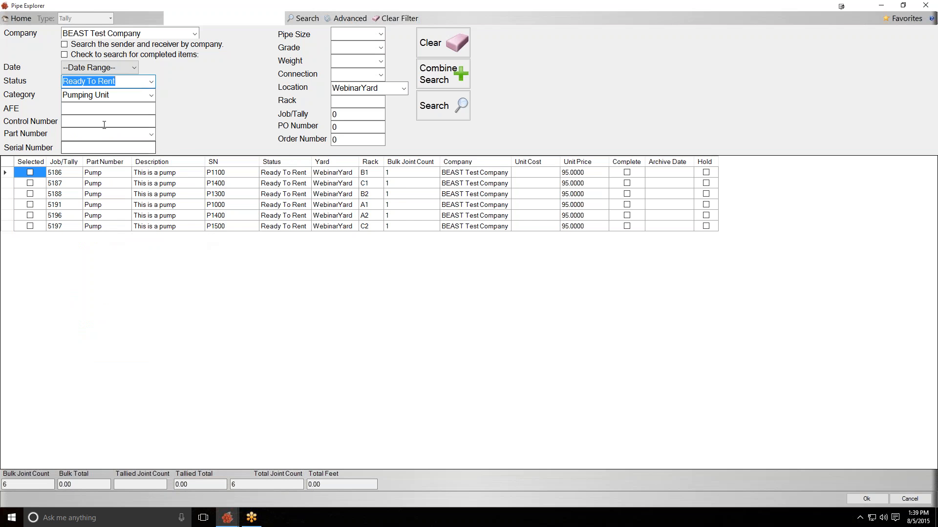
{"action": "left_click", "coordinate": [439, 107]}
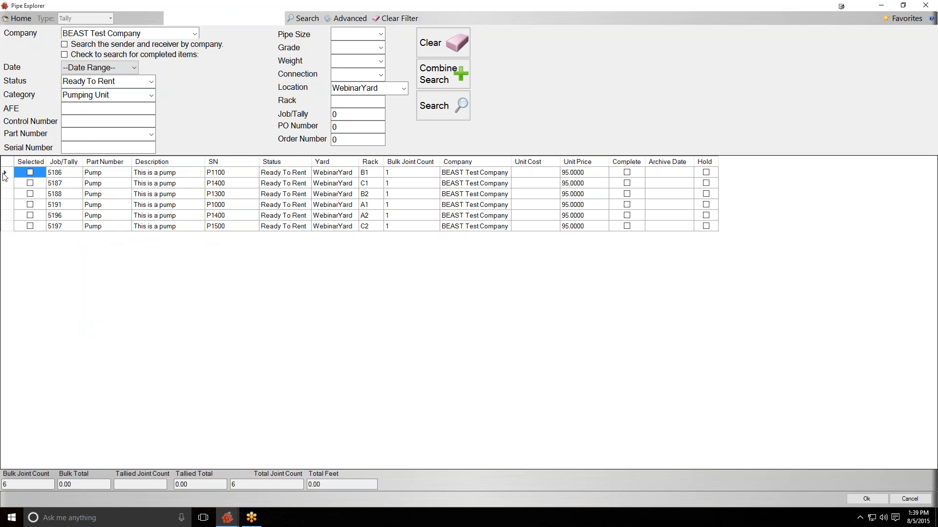
Step: Add the pump with serial number P1100 to the order, using its entire job/tally
{"action": "left_click", "coordinate": [32, 172]}
{"action": "left_click", "coordinate": [29, 171]}
{"action": "left_click", "coordinate": [862, 499]}
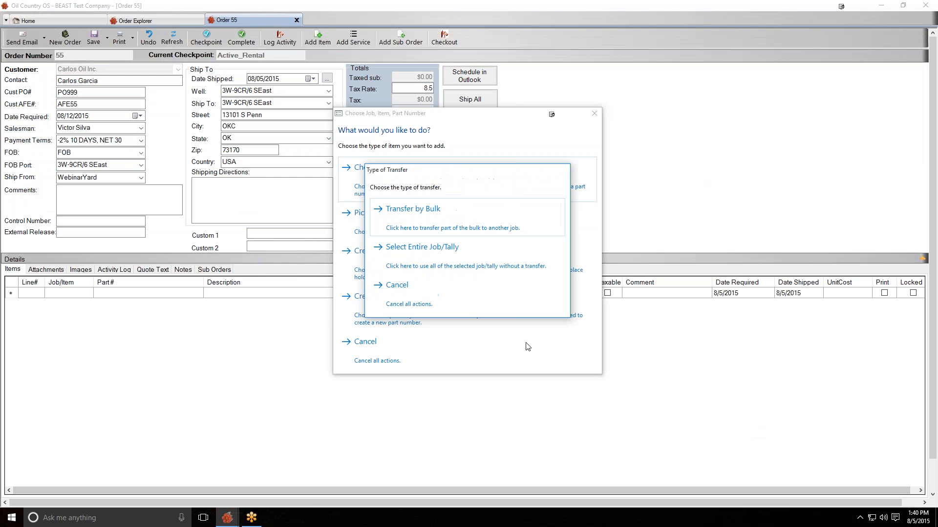
{"action": "left_click", "coordinate": [403, 264]}
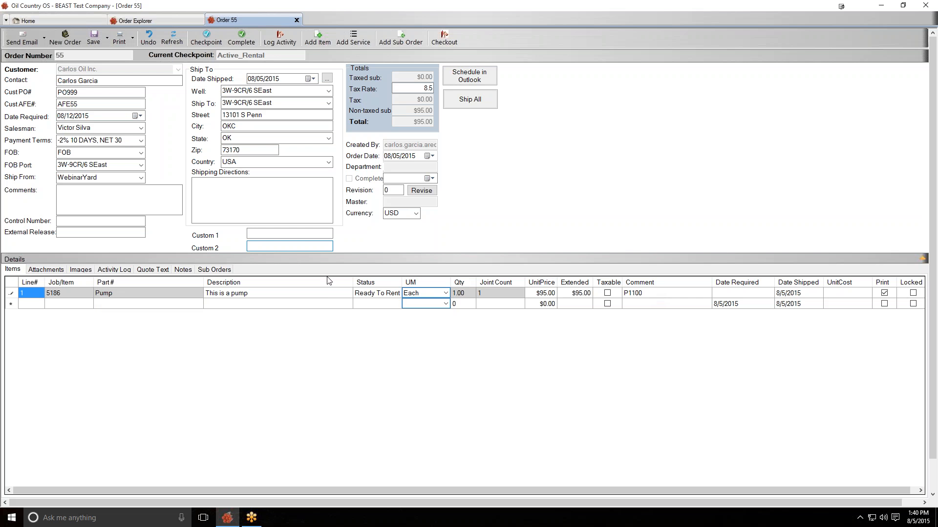
Step: Set the pump line's unit of measure to Days and its quantity to 25
{"action": "left_click", "coordinate": [445, 293]}
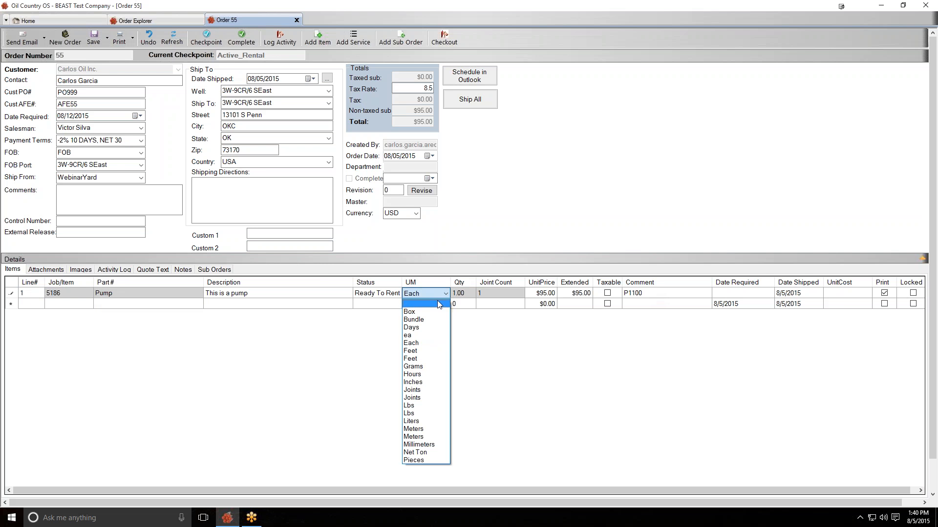
{"action": "left_click", "coordinate": [410, 328]}
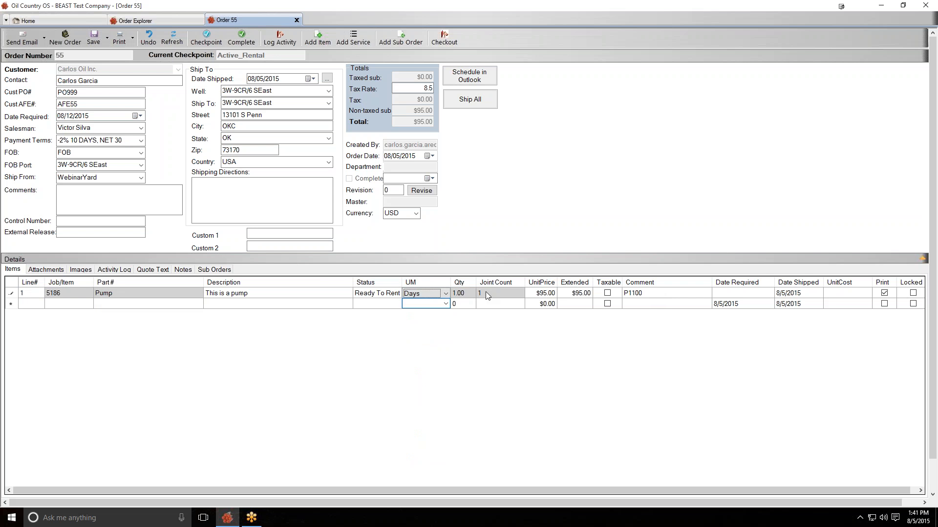
{"action": "right_click", "coordinate": [464, 295]}
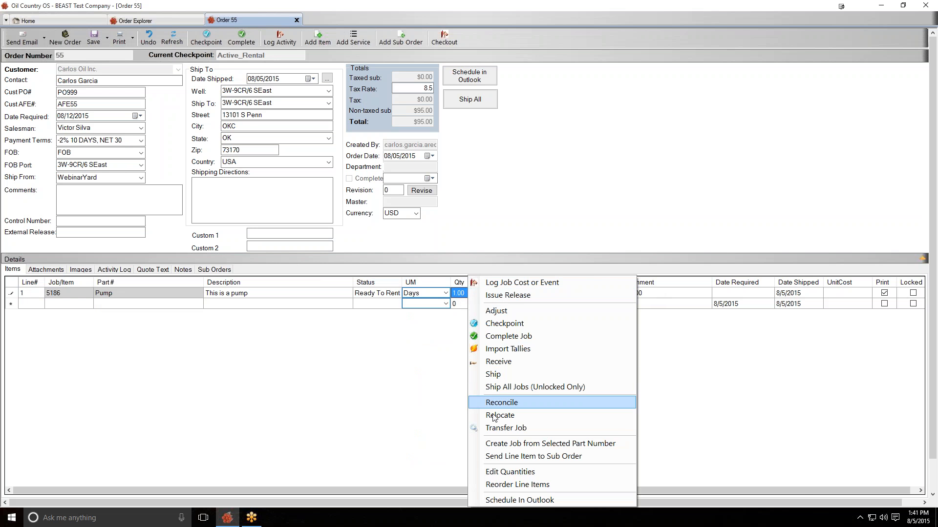
{"action": "left_click", "coordinate": [488, 472]}
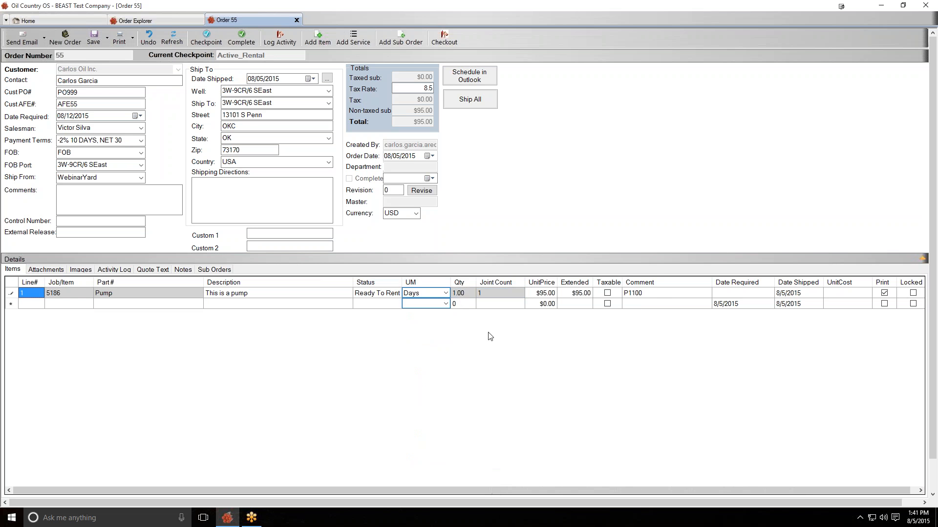
{"action": "left_click", "coordinate": [473, 294]}
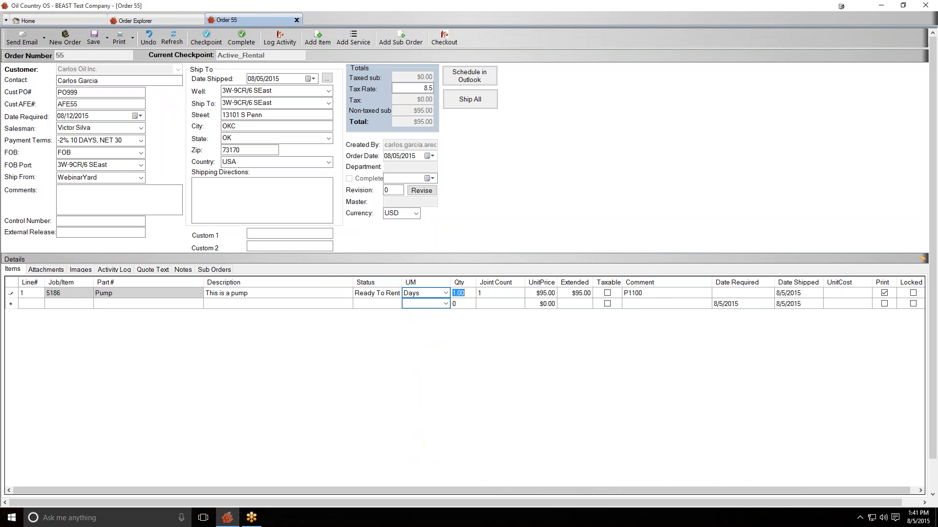
{"action": "type", "text": "25"}
{"action": "key", "text": "Tab"}
{"action": "left_click", "coordinate": [566, 296]}
{"action": "left_click", "coordinate": [175, 296]}
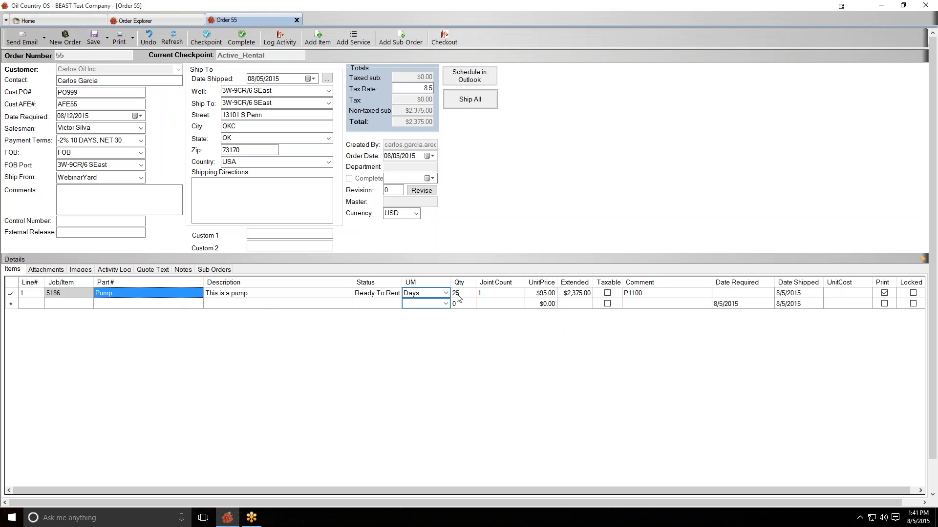
Step: Mark the pump line as taxable and save the order
{"action": "left_click", "coordinate": [547, 294]}
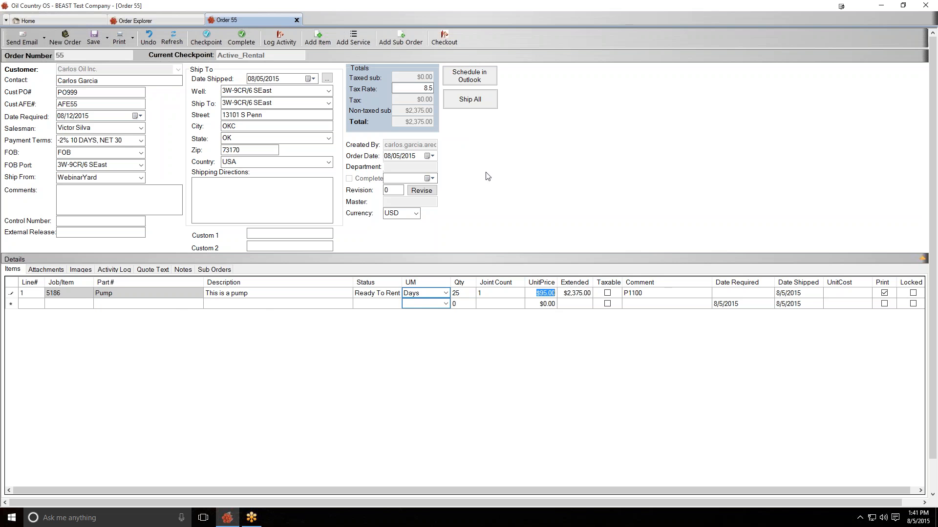
{"action": "left_click", "coordinate": [608, 294]}
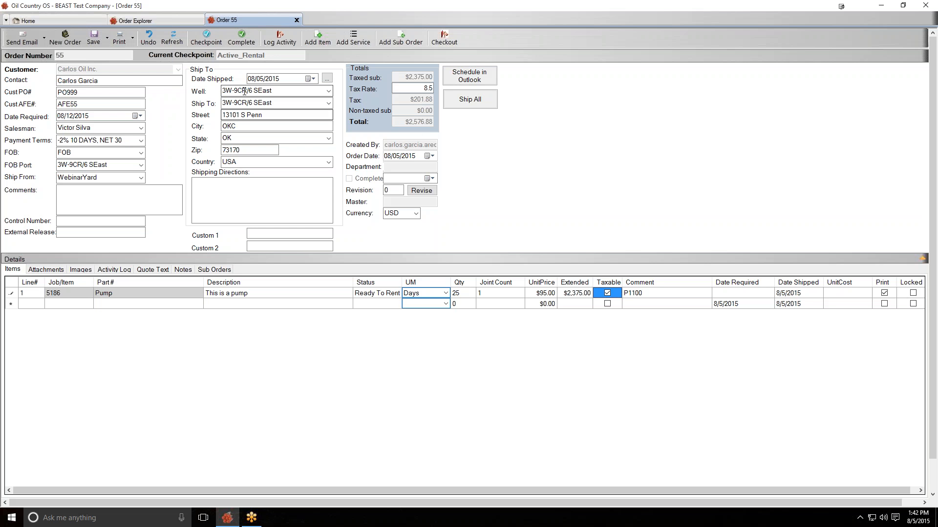
{"action": "left_click", "coordinate": [92, 36]}
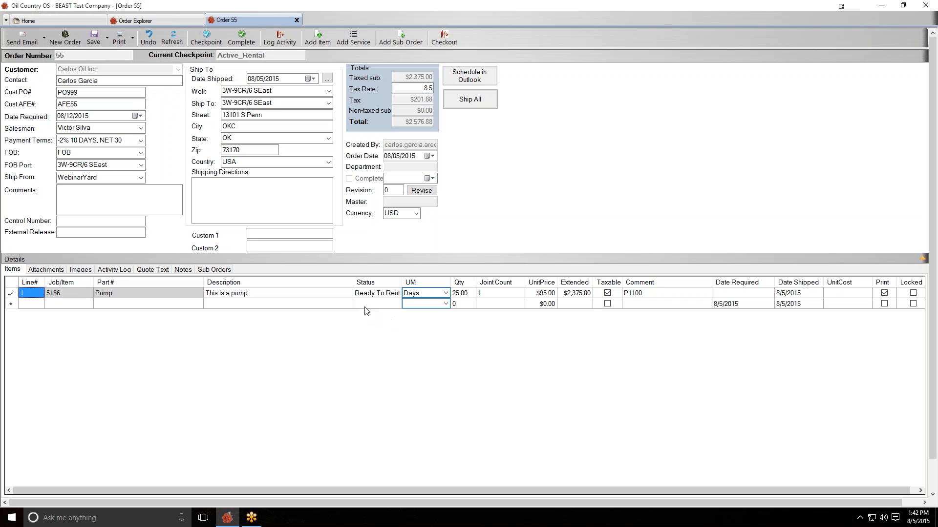
Step: Open the pump's item record from its order line and set the status to Rented
{"action": "left_click", "coordinate": [72, 296]}
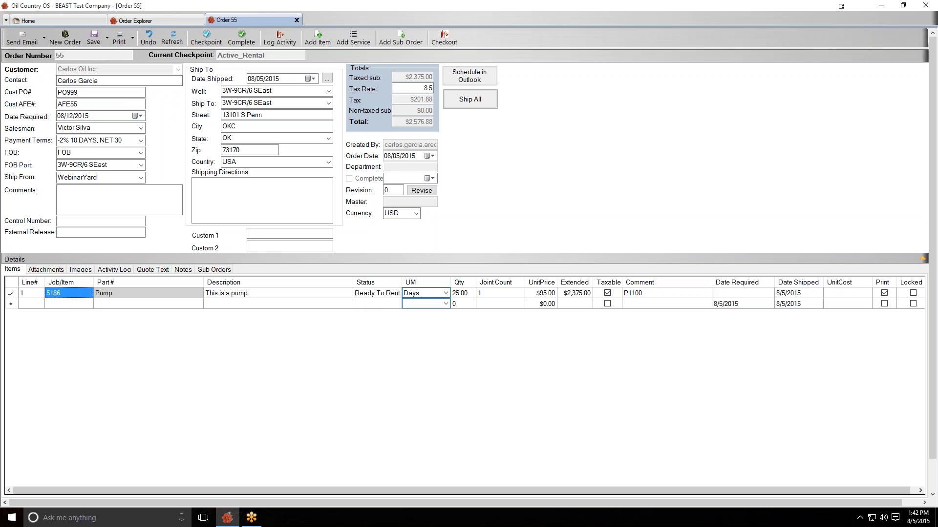
{"action": "double_click", "coordinate": [64, 297]}
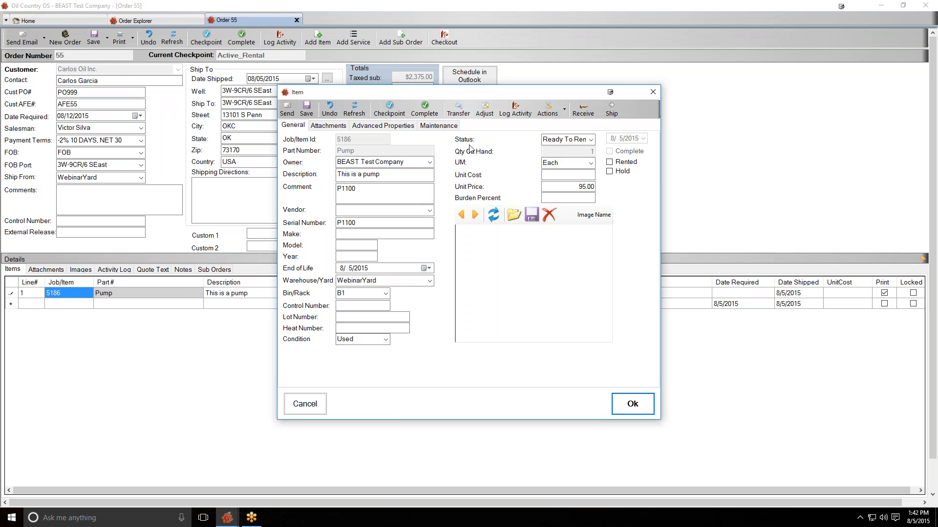
{"action": "left_click", "coordinate": [591, 141]}
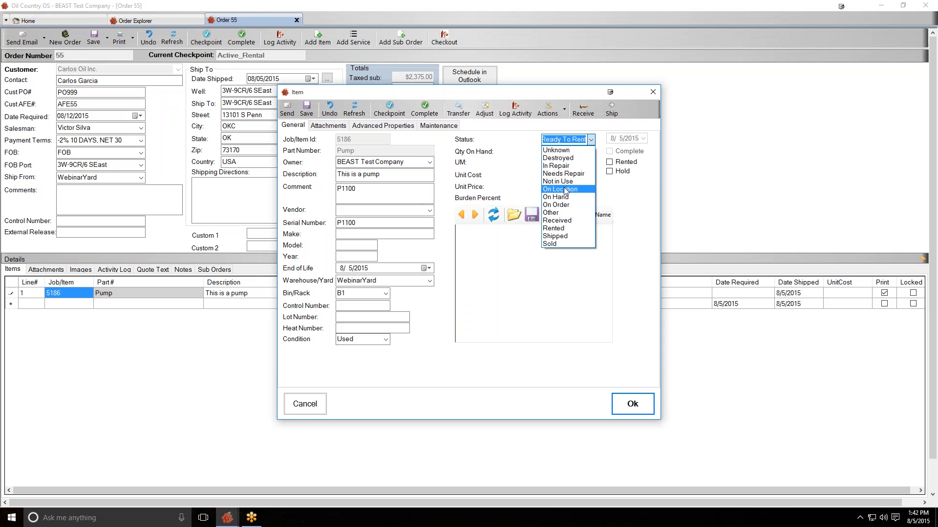
{"action": "left_click", "coordinate": [560, 229]}
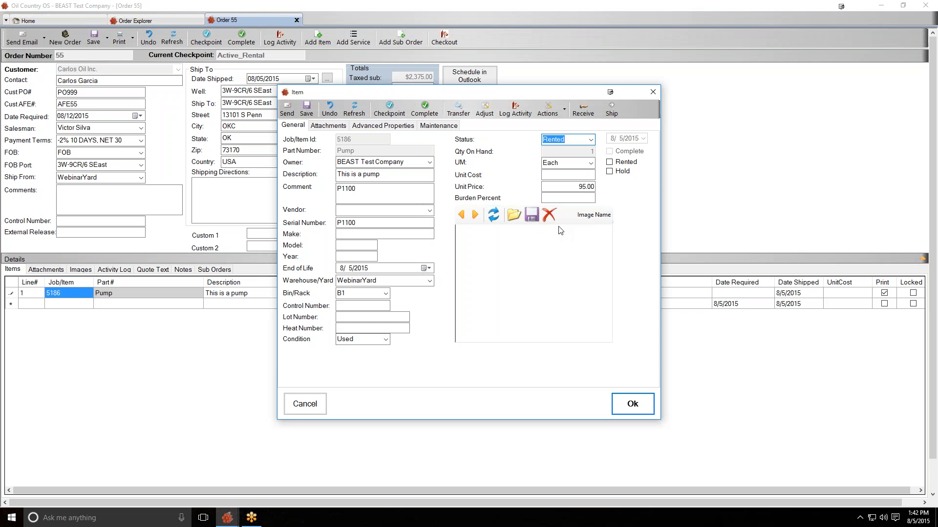
Step: Checkpoint the pump's job 5186 as Ready To Rent from its item record
{"action": "left_click", "coordinate": [591, 140]}
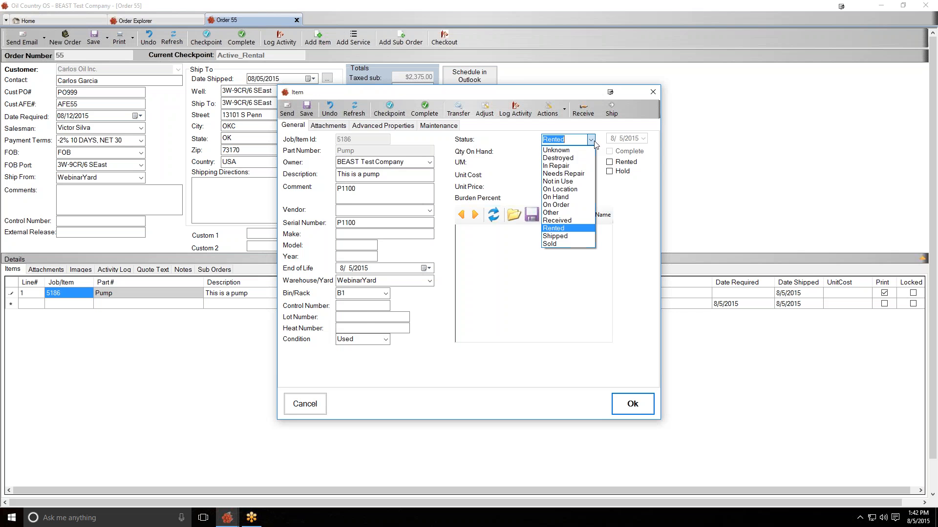
{"action": "left_click", "coordinate": [389, 112]}
{"action": "left_click", "coordinate": [389, 111]}
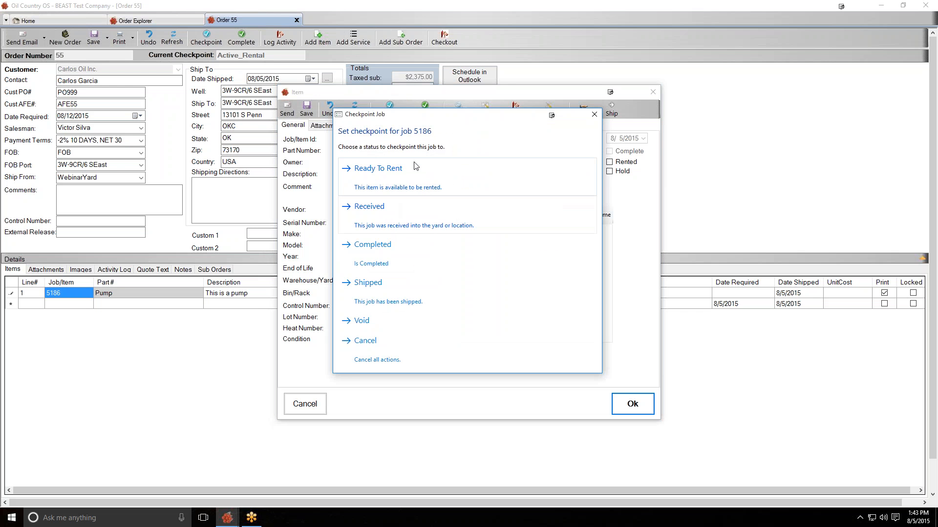
{"action": "left_click", "coordinate": [457, 186]}
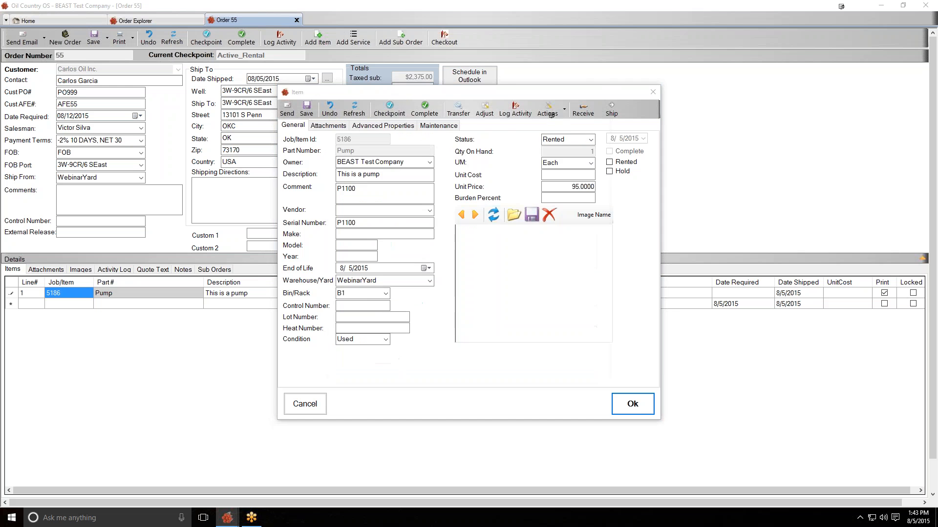
Step: Checkpoint the pump's job as Rented from its item record, confirm the record and refresh the order
{"action": "left_click", "coordinate": [390, 111]}
{"action": "left_click", "coordinate": [399, 179]}
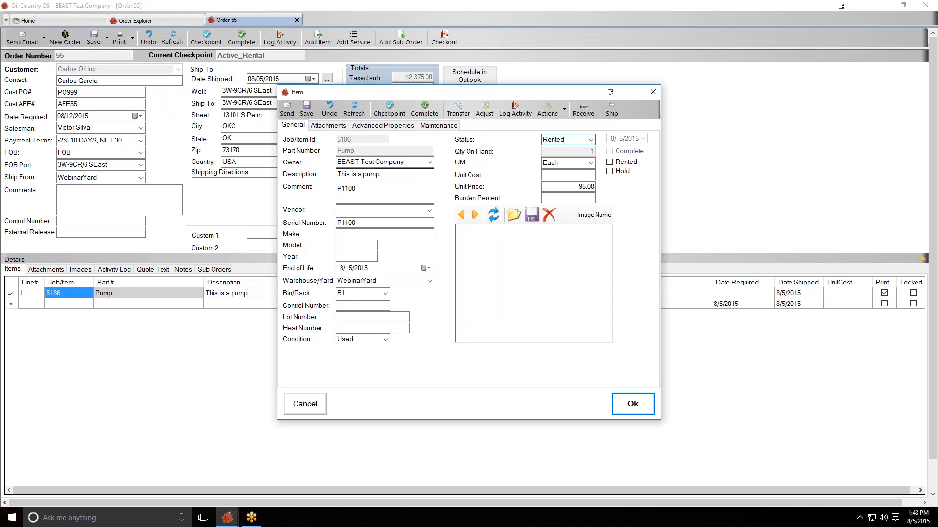
{"action": "left_click", "coordinate": [633, 404]}
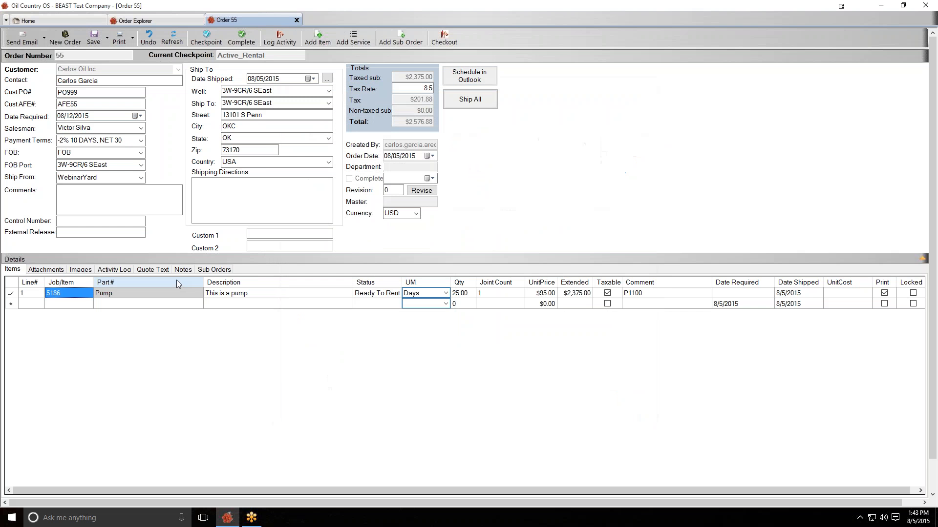
{"action": "left_click", "coordinate": [172, 39]}
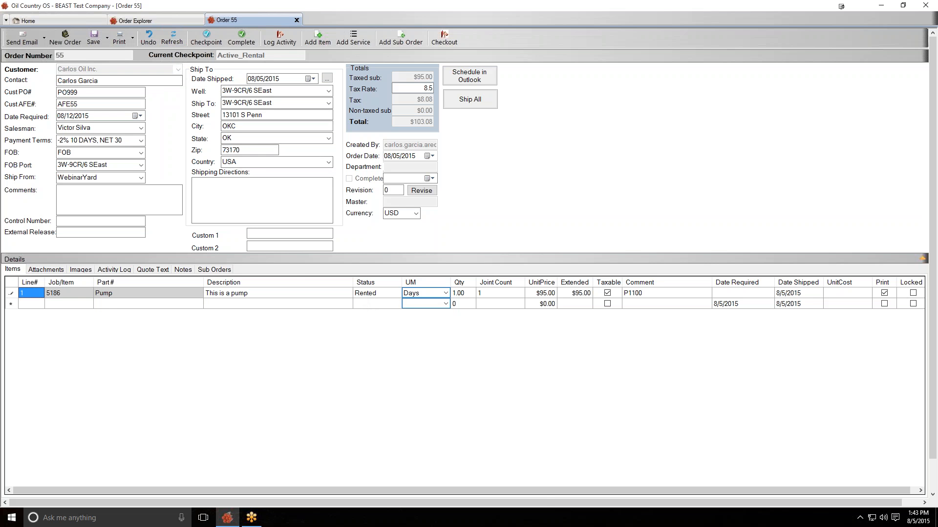
Step: Checkpoint the pump's job as Ready To Rent from its order line and check its item record
{"action": "right_click", "coordinate": [380, 294]}
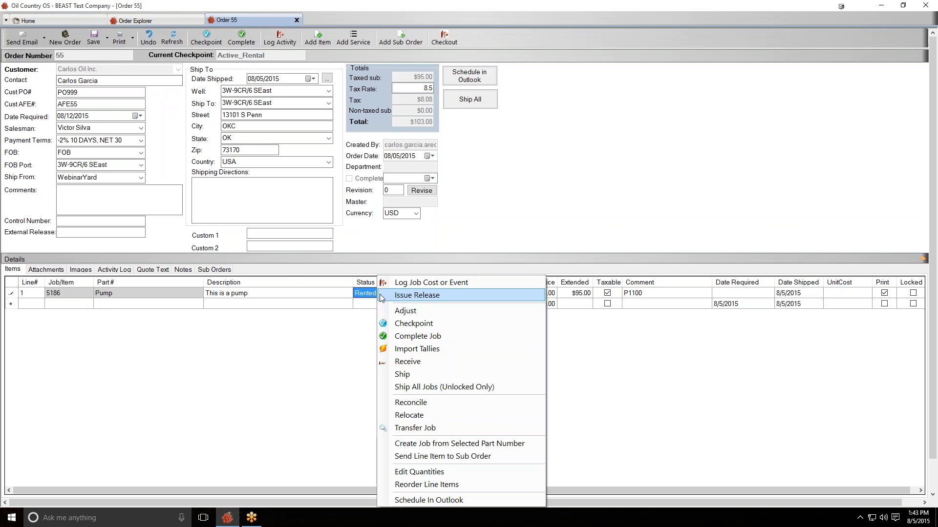
{"action": "left_click", "coordinate": [391, 326]}
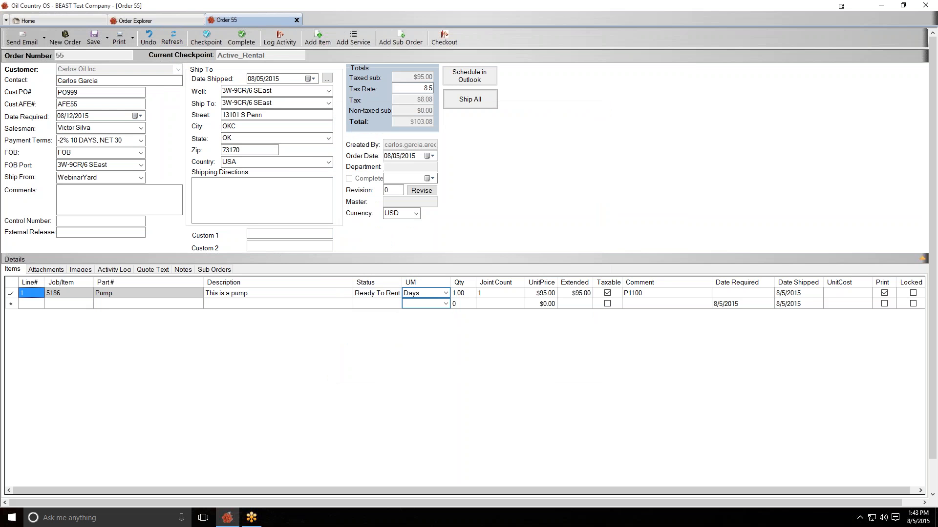
{"action": "double_click", "coordinate": [85, 295]}
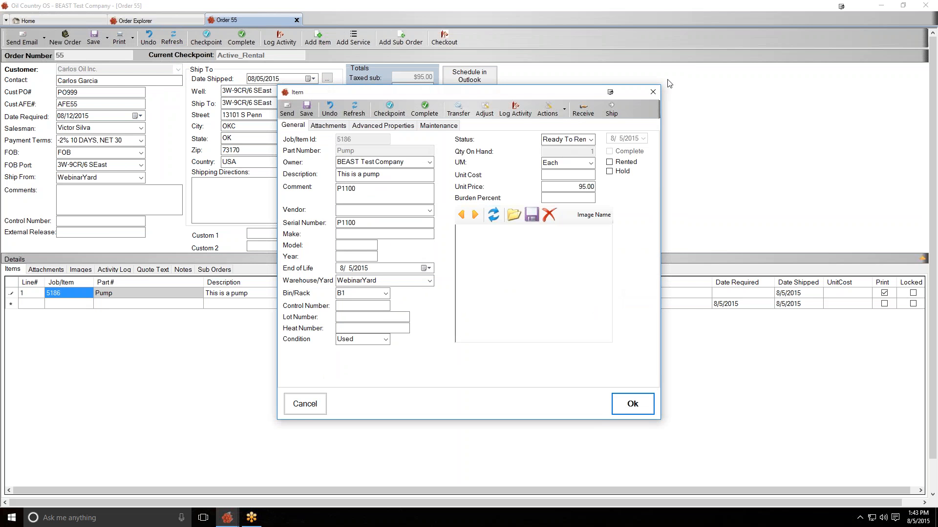
{"action": "left_click", "coordinate": [652, 93]}
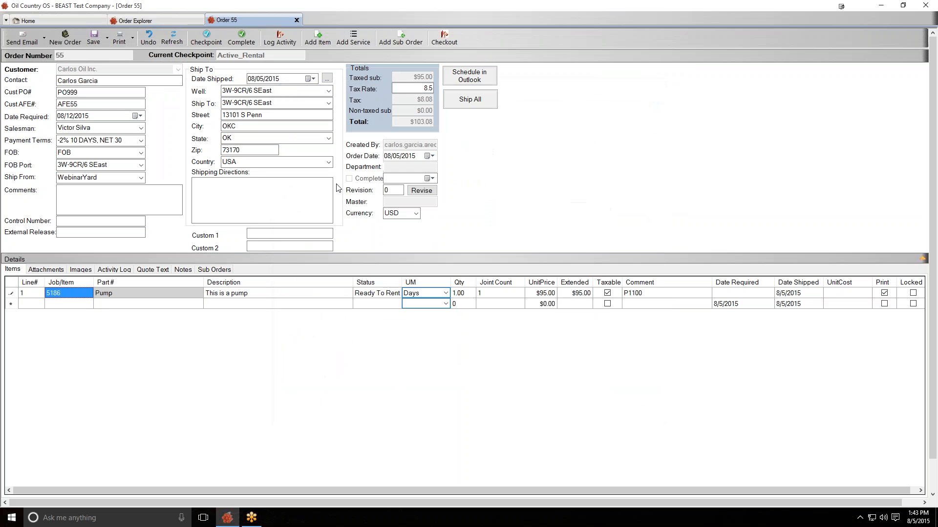
Step: Checkpoint the pump's job as Rented directly from its order line
{"action": "right_click", "coordinate": [375, 297]}
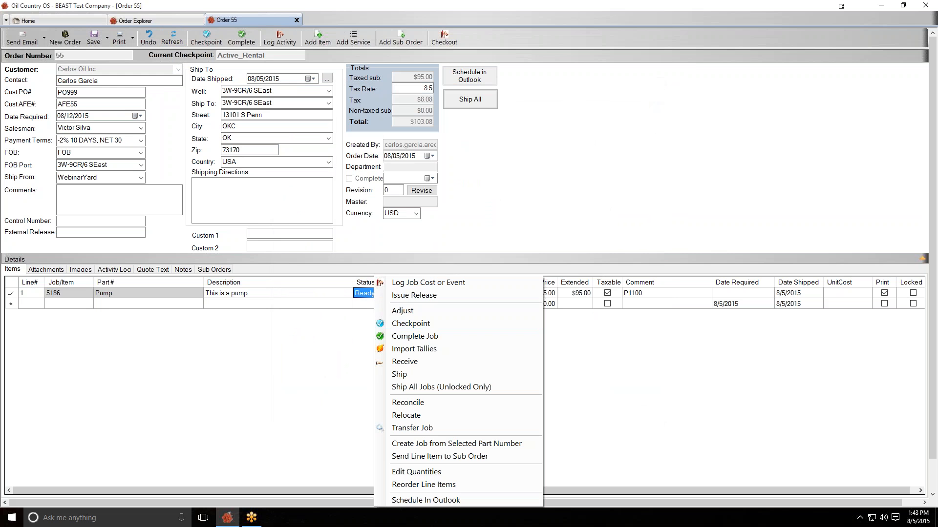
{"action": "left_click", "coordinate": [393, 323]}
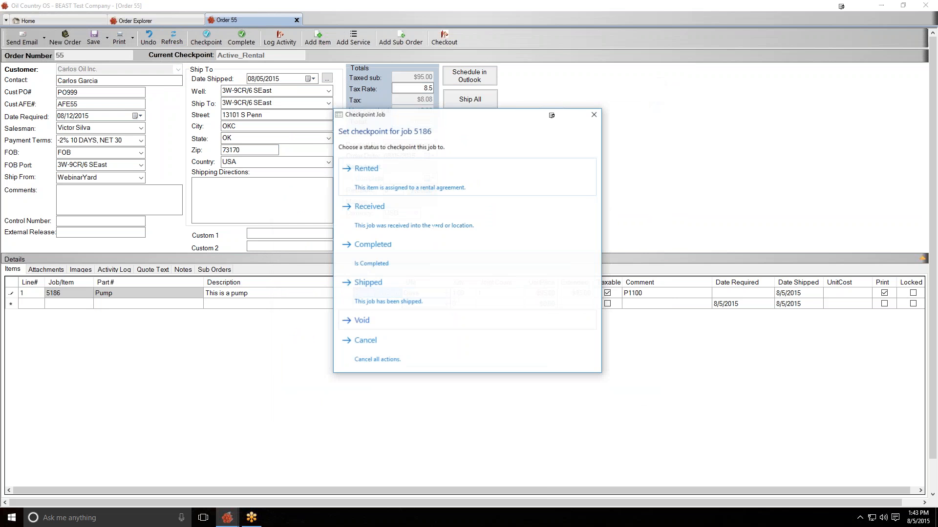
{"action": "left_click", "coordinate": [378, 188]}
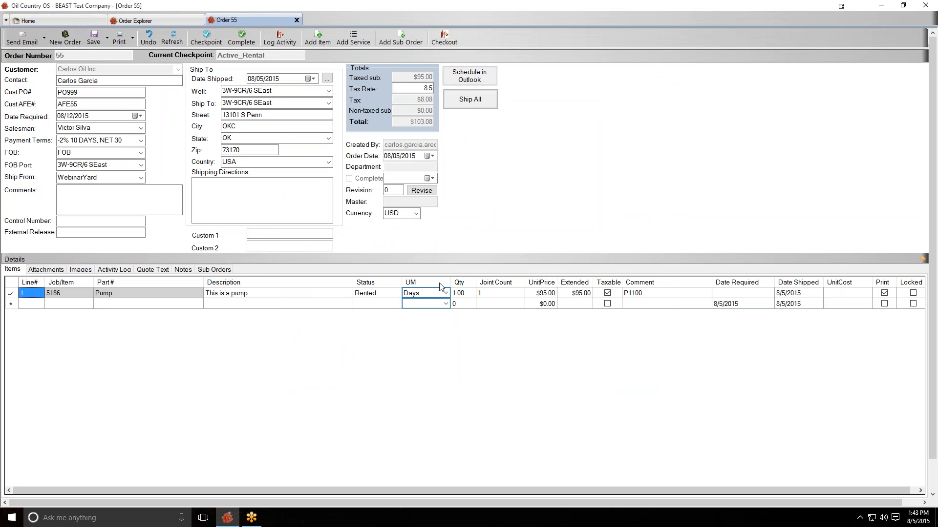
Step: Set the pump line's quantity to 25, save the order and refresh it
{"action": "left_click", "coordinate": [461, 295]}
{"action": "type", "text": "25.00"}
{"action": "key", "text": "Tab"}
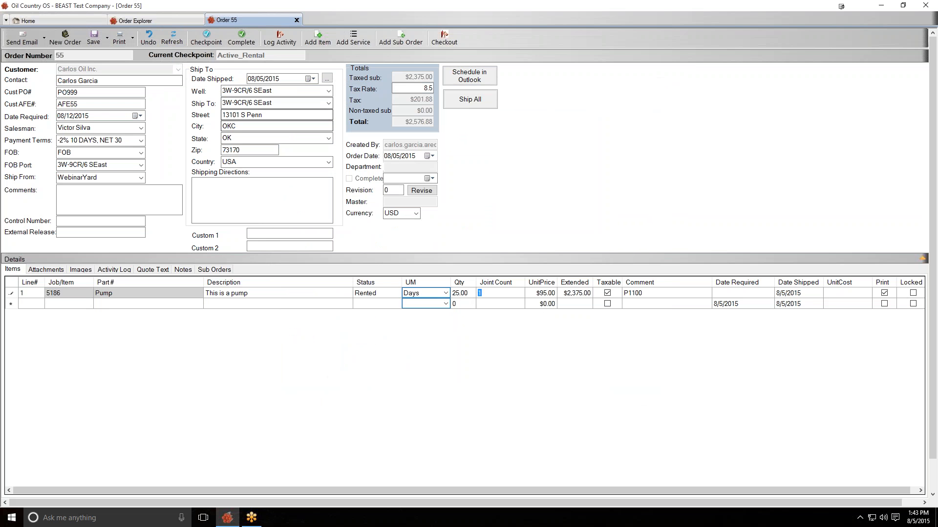
{"action": "left_click", "coordinate": [93, 38]}
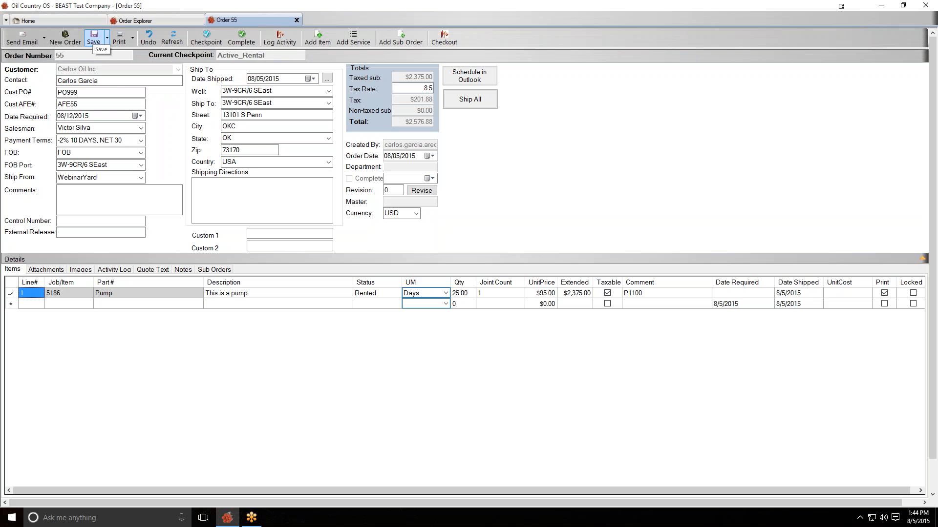
{"action": "left_click", "coordinate": [171, 42]}
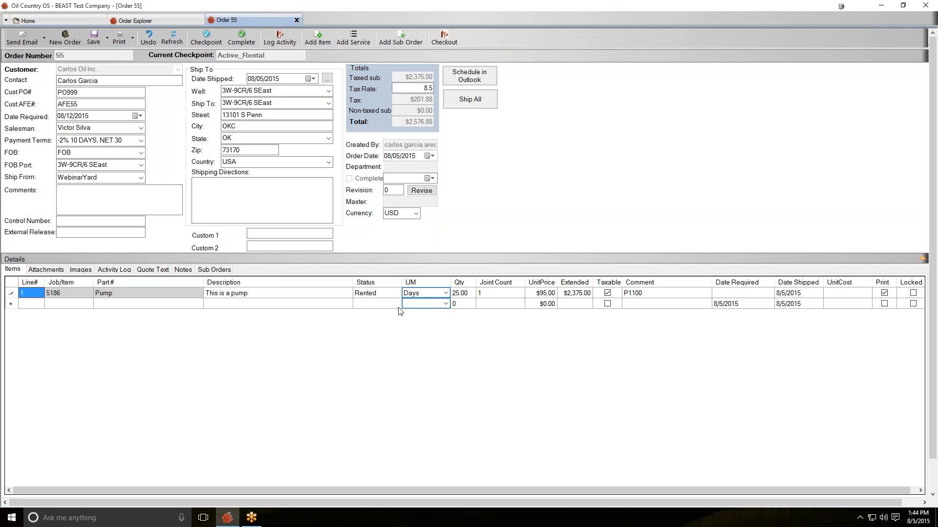
{"action": "left_click", "coordinate": [389, 295]}
{"action": "key", "text": "Tab"}
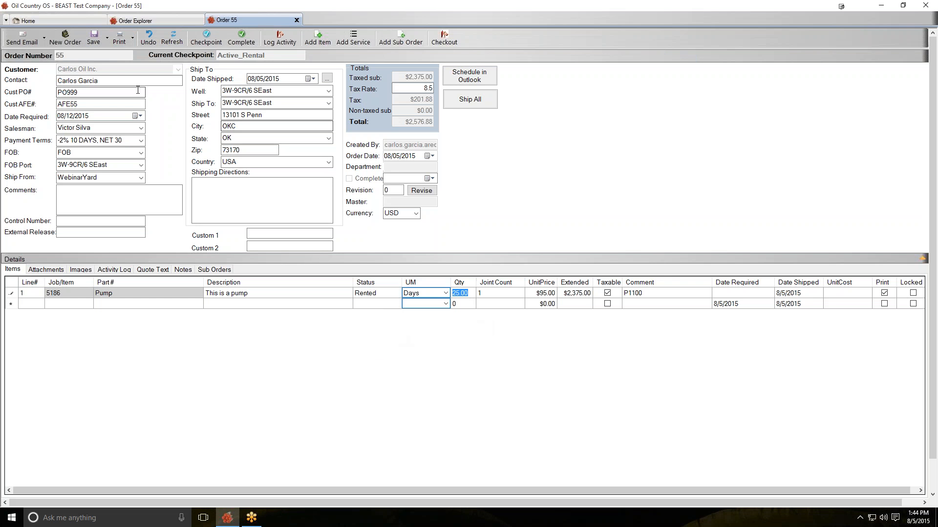
Step: Start adding an existing item to the order and search for items with status Ready To Rent and category Tank
{"action": "left_click", "coordinate": [326, 46]}
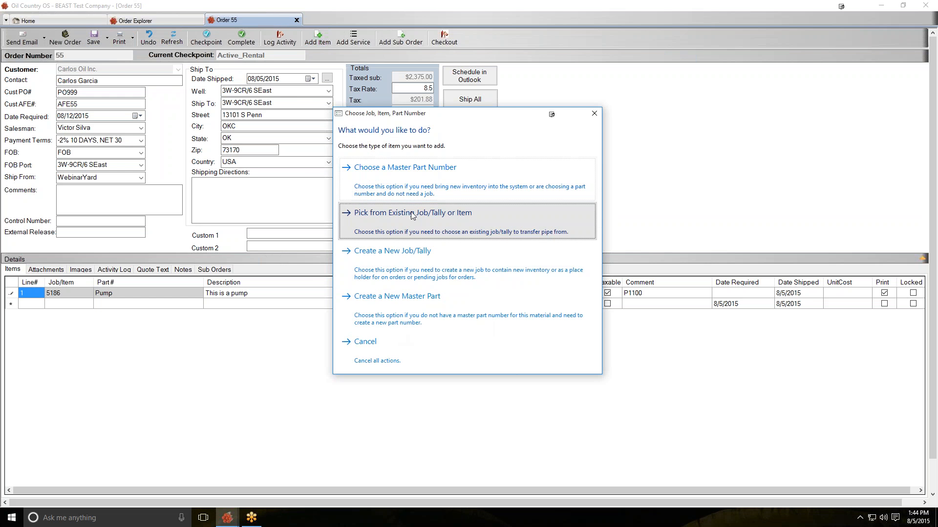
{"action": "left_click", "coordinate": [412, 214]}
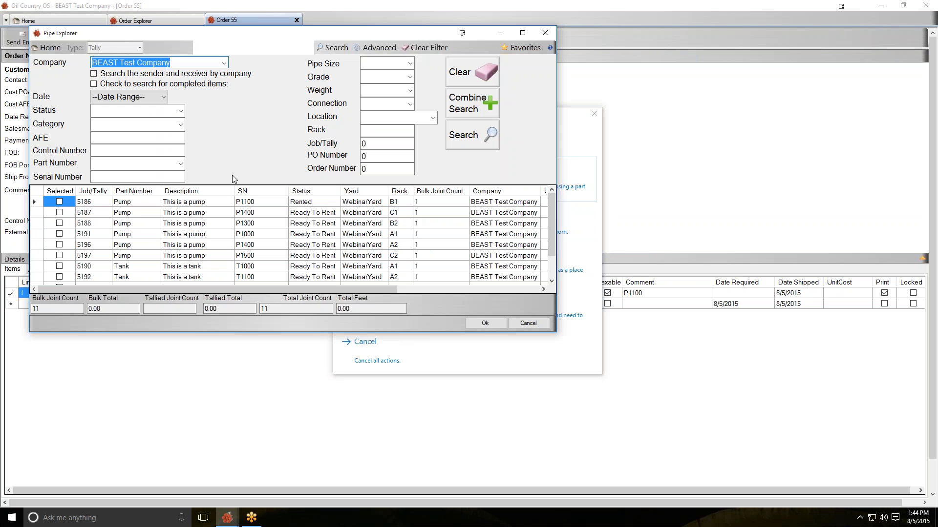
{"action": "double_click", "coordinate": [400, 33]}
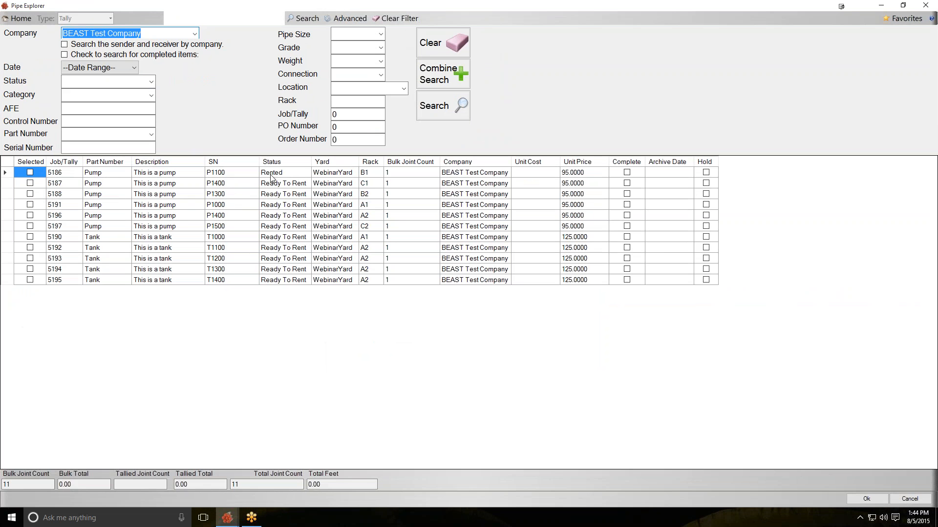
{"action": "left_click", "coordinate": [151, 82]}
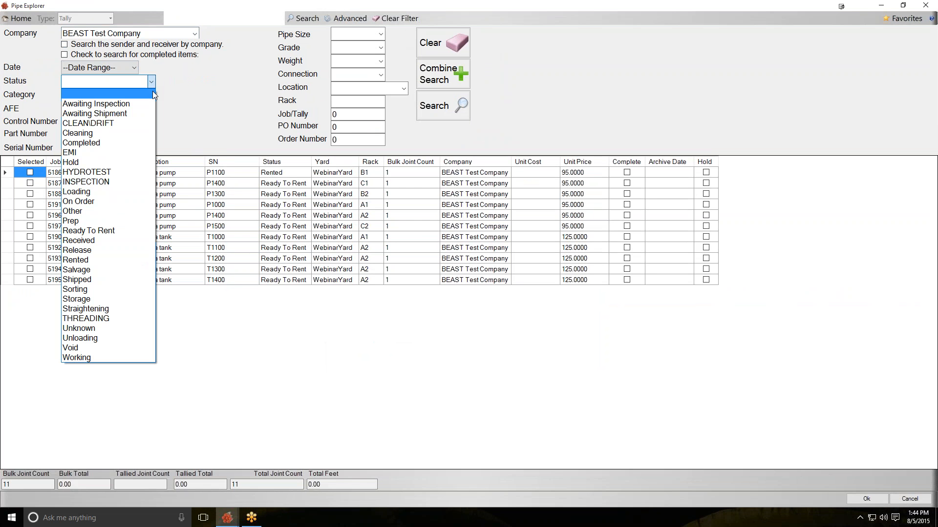
{"action": "left_click", "coordinate": [116, 231]}
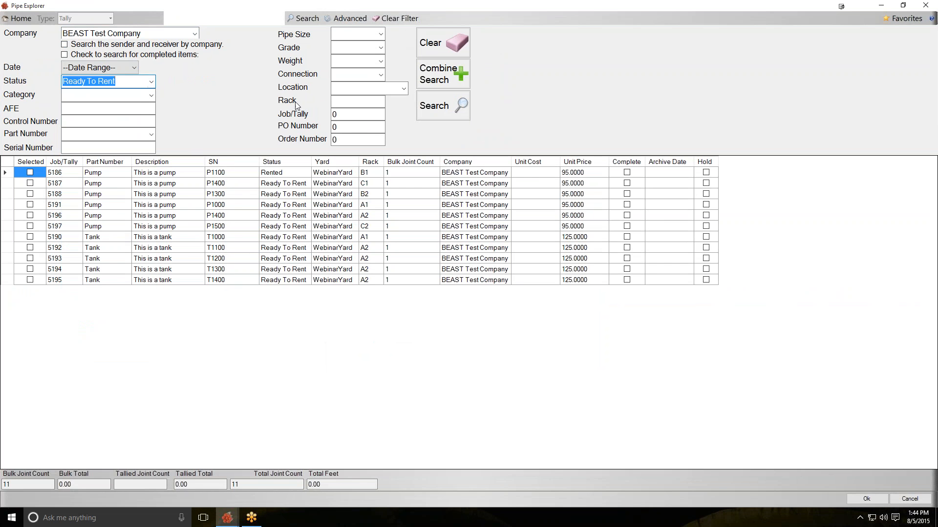
{"action": "left_click", "coordinate": [151, 95]}
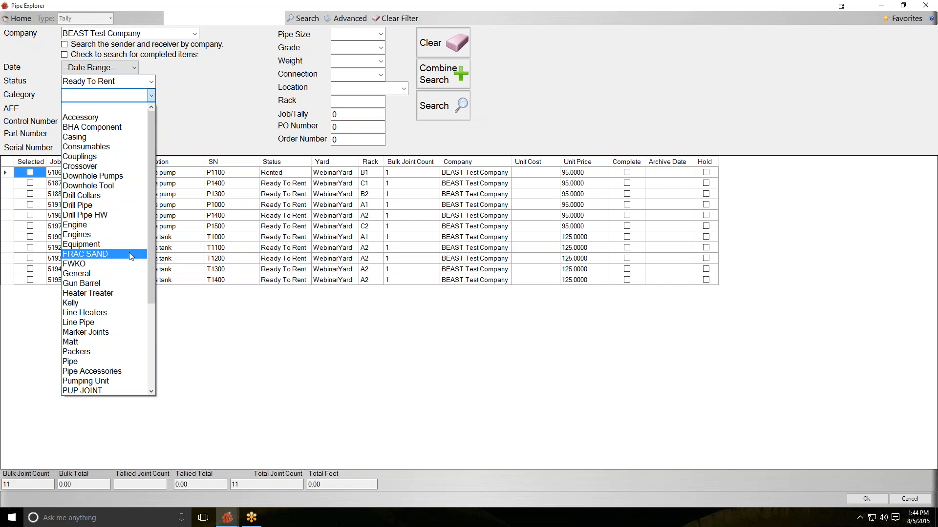
{"action": "scroll", "coordinate": [146, 258], "scroll_direction": "down", "scroll_amount": 4}
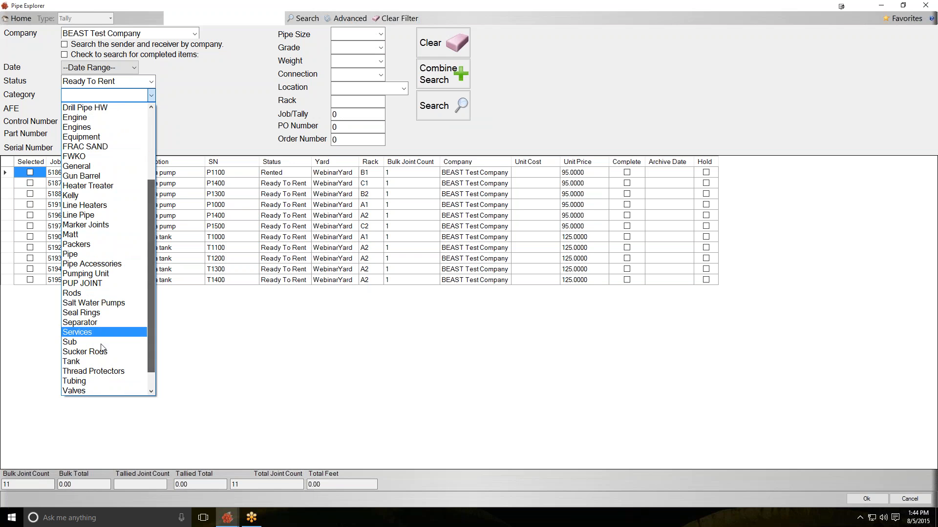
{"action": "left_click", "coordinate": [81, 361]}
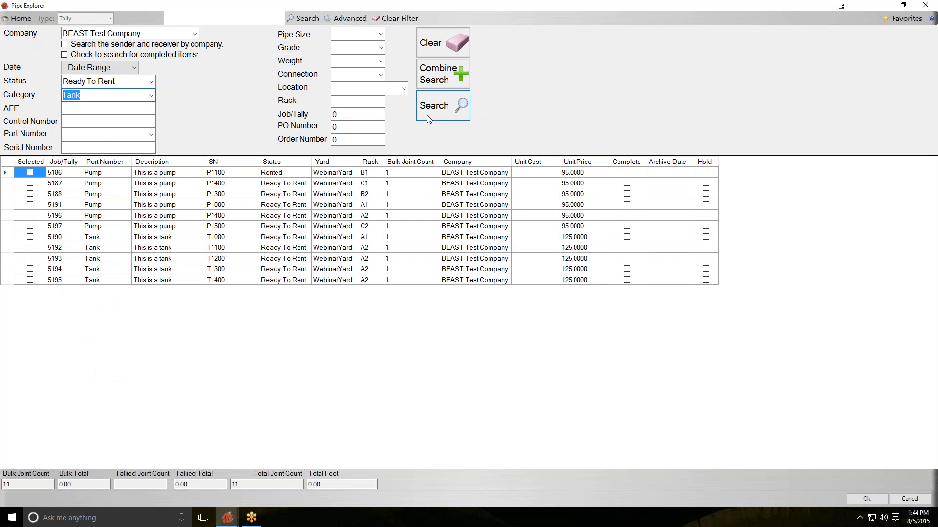
{"action": "left_click", "coordinate": [430, 115]}
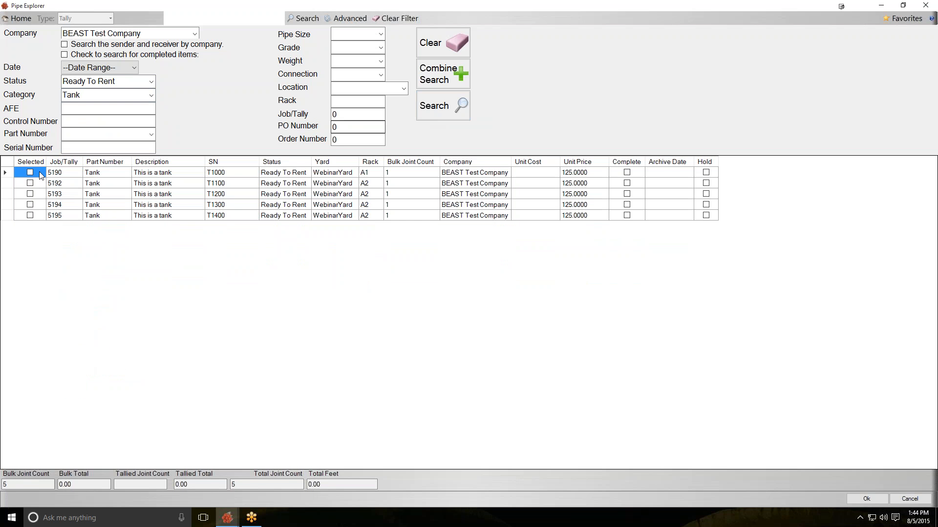
Step: Add the tank with serial number T1000 to the order, selecting its entire job/tally
{"action": "left_click", "coordinate": [29, 174]}
{"action": "left_click", "coordinate": [867, 499]}
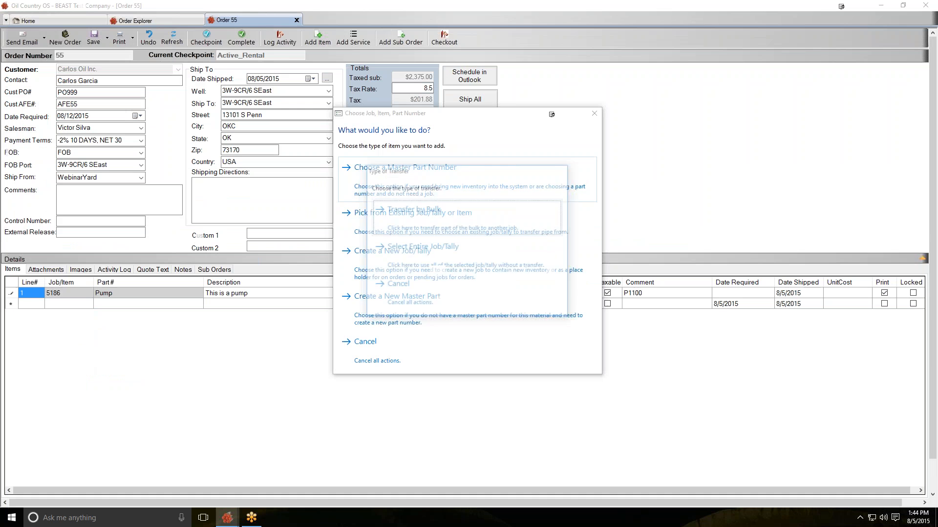
{"action": "left_click", "coordinate": [479, 266]}
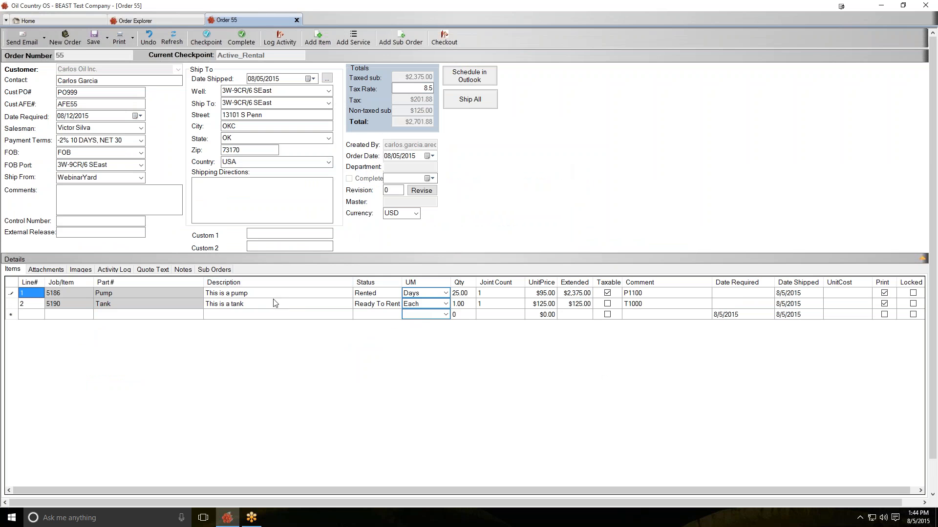
Step: Set the tank line's unit of measure to Days and its quantity to 25
{"action": "left_click", "coordinate": [445, 304]}
{"action": "left_click", "coordinate": [445, 305]}
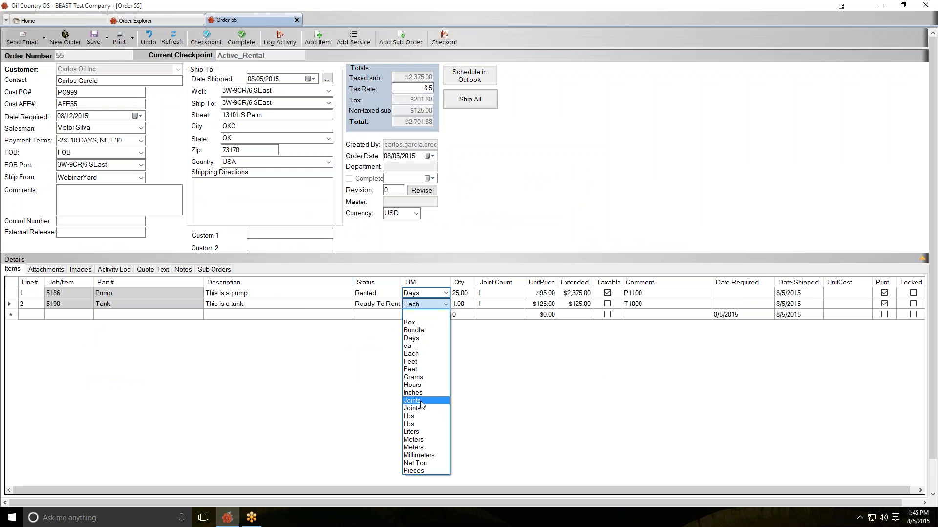
{"action": "left_click", "coordinate": [420, 339]}
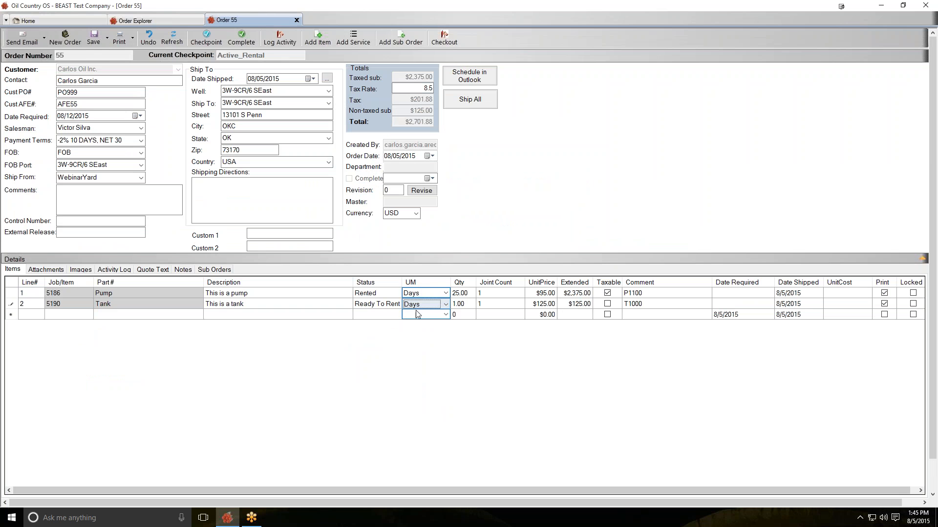
{"action": "left_click", "coordinate": [462, 304]}
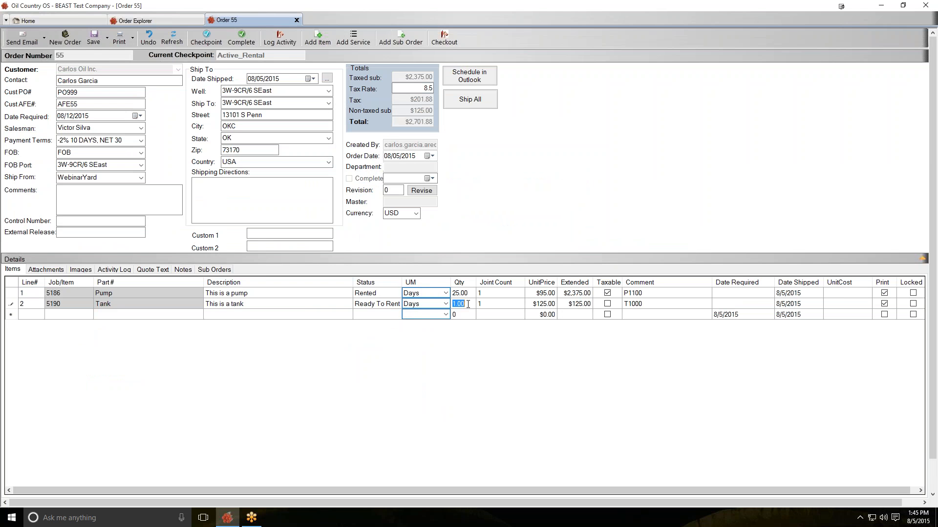
{"action": "type", "text": "25"}
{"action": "key", "text": "Tab"}
Step: Mark the tank line as taxable and save the order
{"action": "left_click", "coordinate": [537, 305]}
{"action": "left_click", "coordinate": [608, 304]}
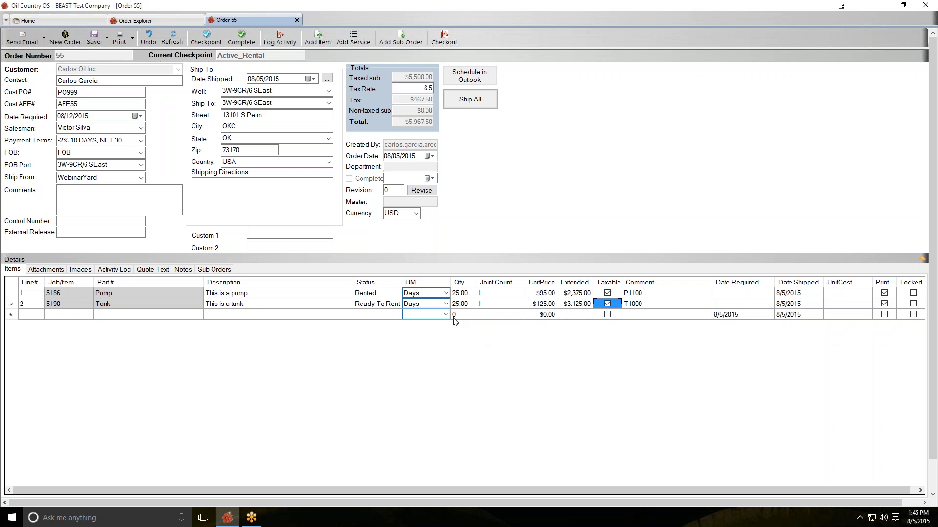
{"action": "left_click", "coordinate": [94, 37]}
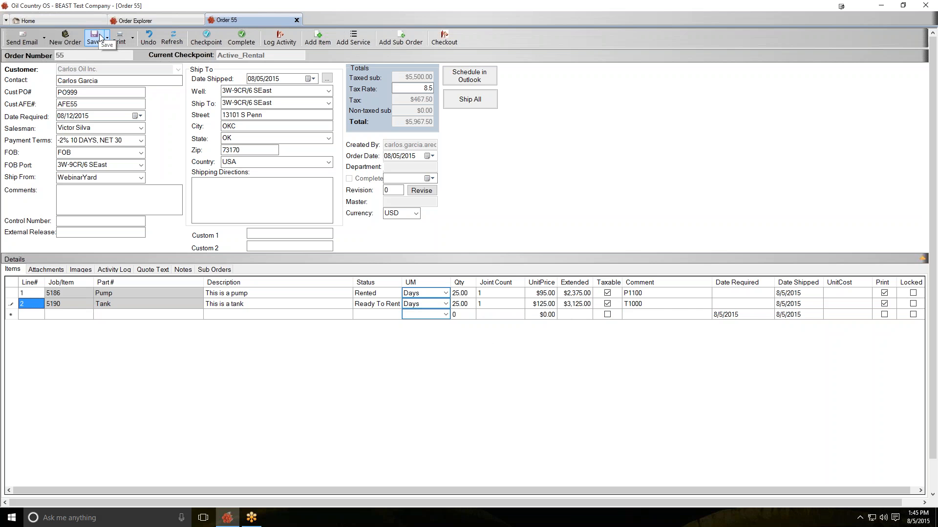
Step: Checkpoint the tank's job as Rented from its order line and save the order
{"action": "left_click", "coordinate": [360, 305]}
{"action": "right_click", "coordinate": [360, 306]}
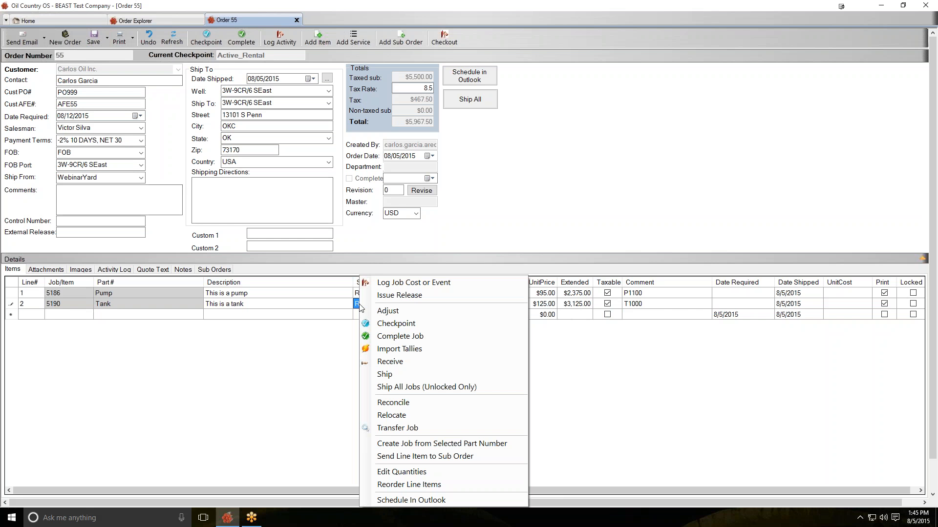
{"action": "left_click", "coordinate": [386, 324]}
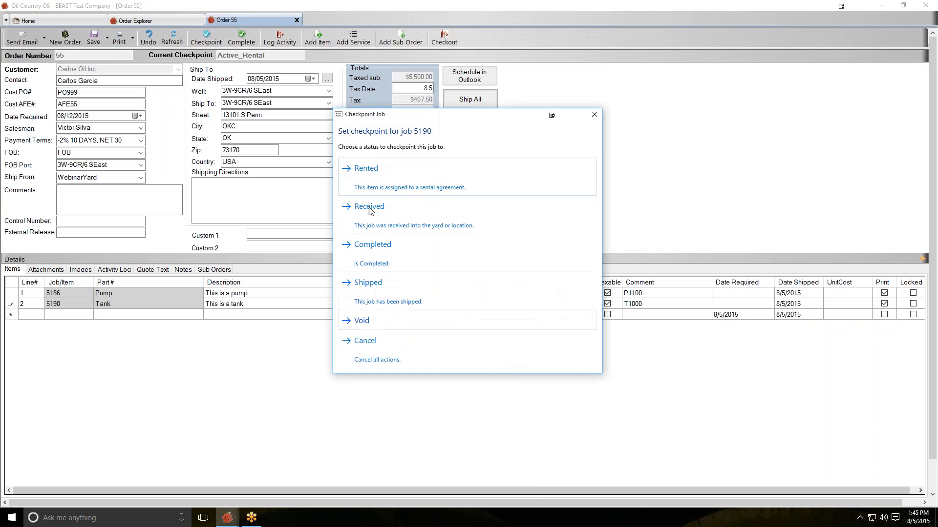
{"action": "left_click", "coordinate": [373, 184]}
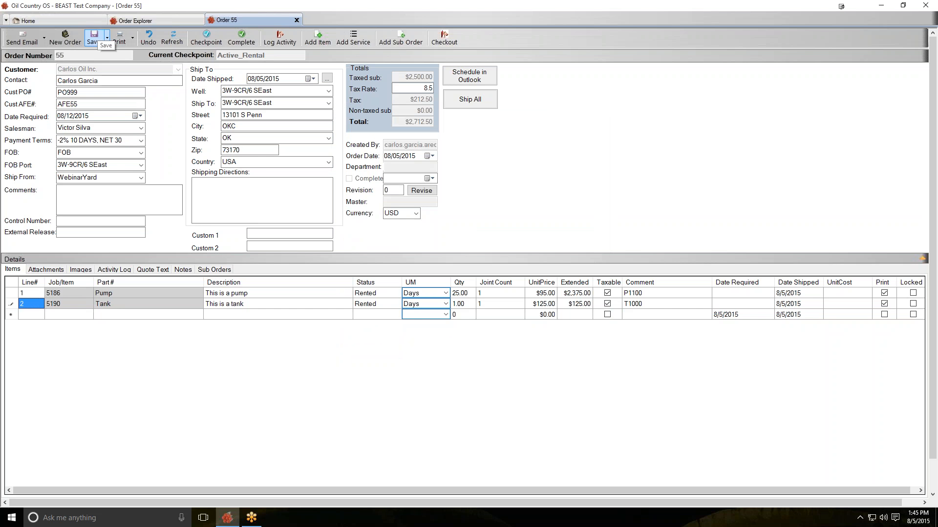
{"action": "left_click", "coordinate": [95, 37]}
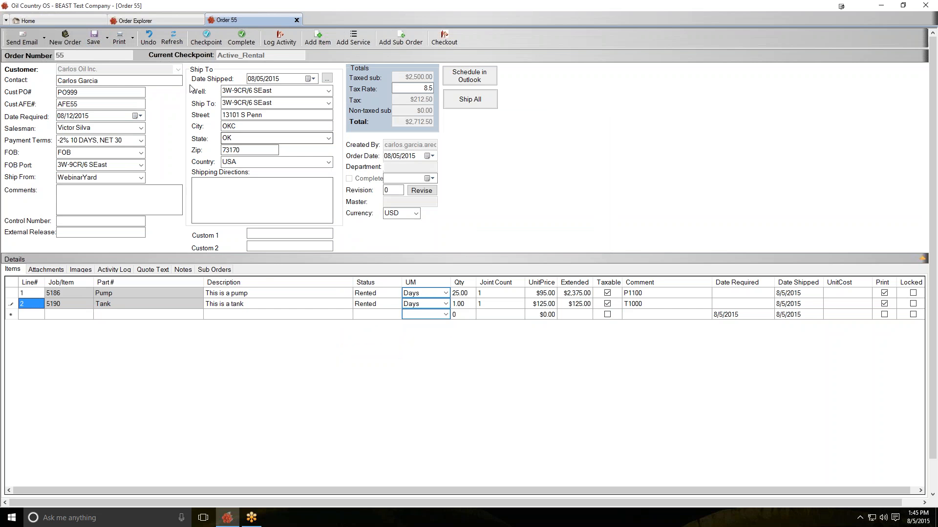
{"action": "left_click", "coordinate": [344, 46]}
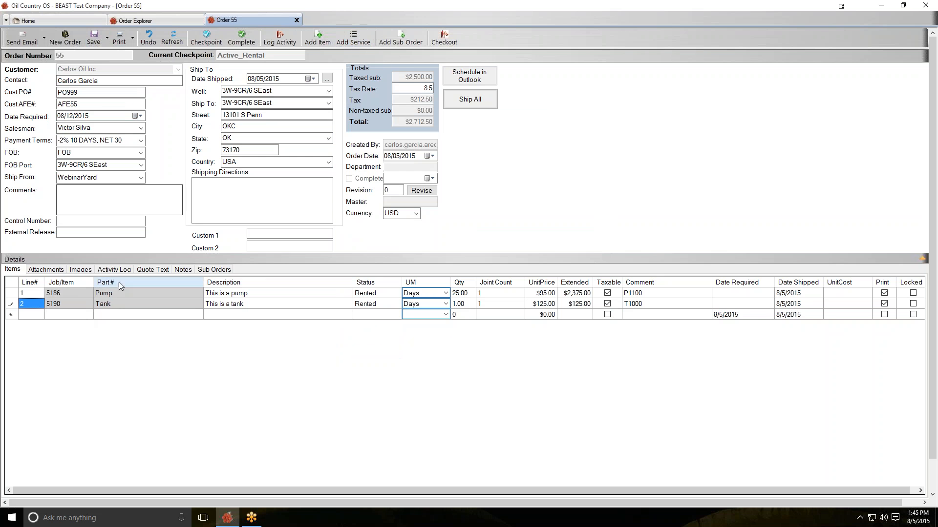
Step: Preview the order's printed rental agreement, check the pump and tank lines, and close the preview
{"action": "left_click", "coordinate": [115, 314]}
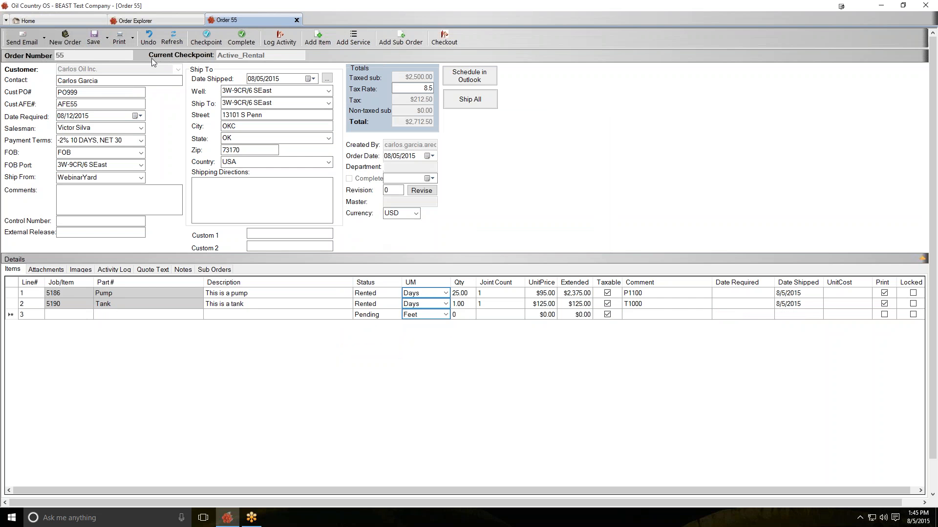
{"action": "left_click", "coordinate": [119, 39]}
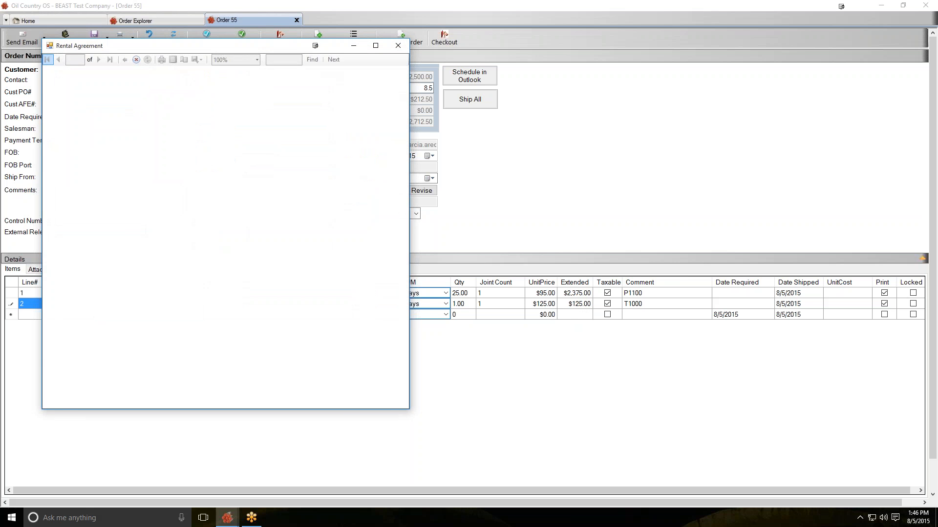
{"action": "left_click_drag", "start_coordinate": [130, 49], "coordinate": [164, 3]}
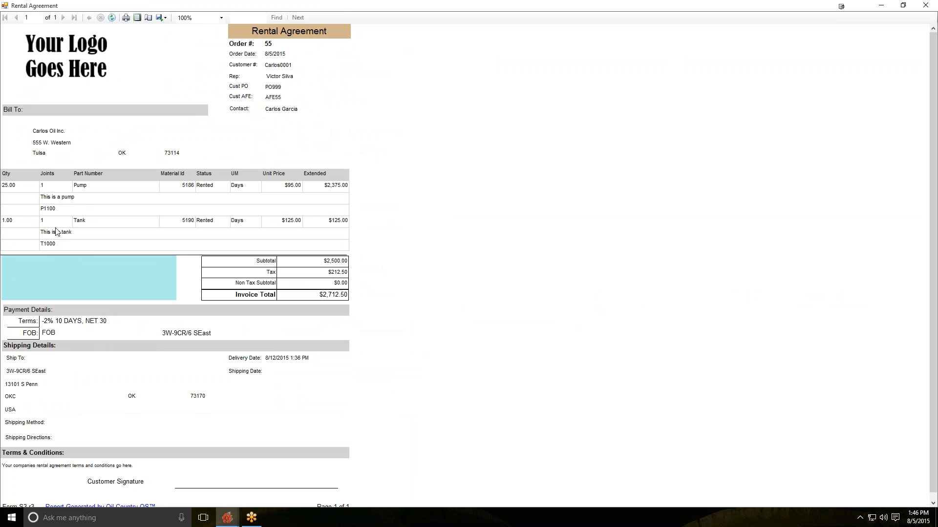
{"action": "left_click_drag", "start_coordinate": [387, 9], "coordinate": [338, 231]}
{"action": "left_click", "coordinate": [534, 229]}
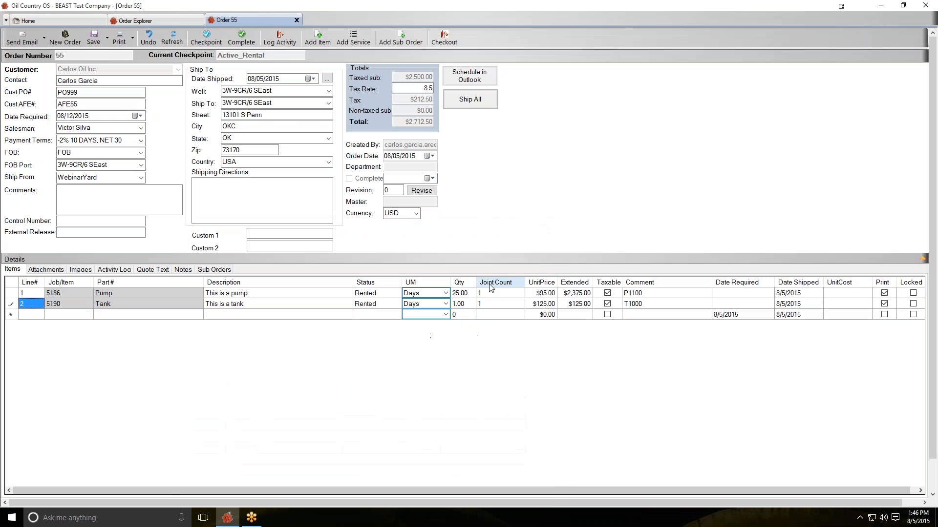
Step: Set the tank line's quantity to 25 and save the order
{"action": "left_click", "coordinate": [466, 304]}
{"action": "type", "text": "25"}
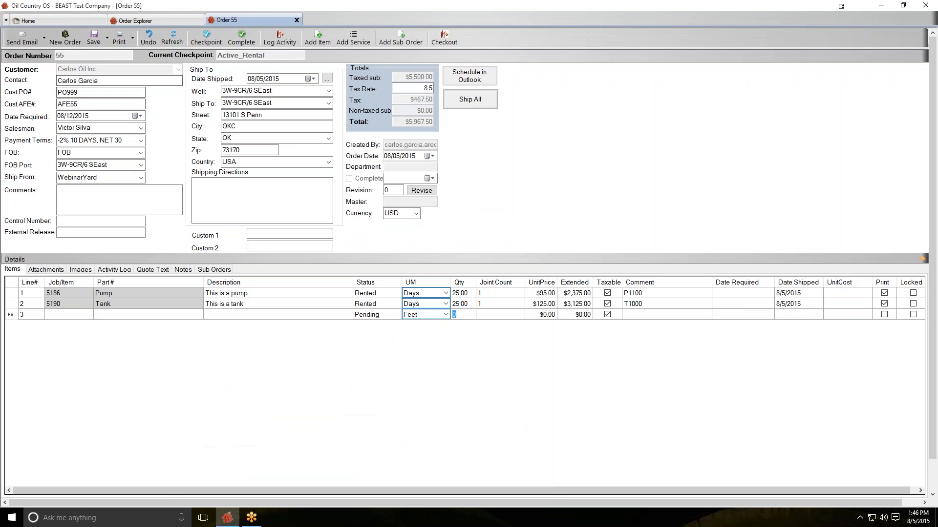
{"action": "left_click", "coordinate": [94, 38]}
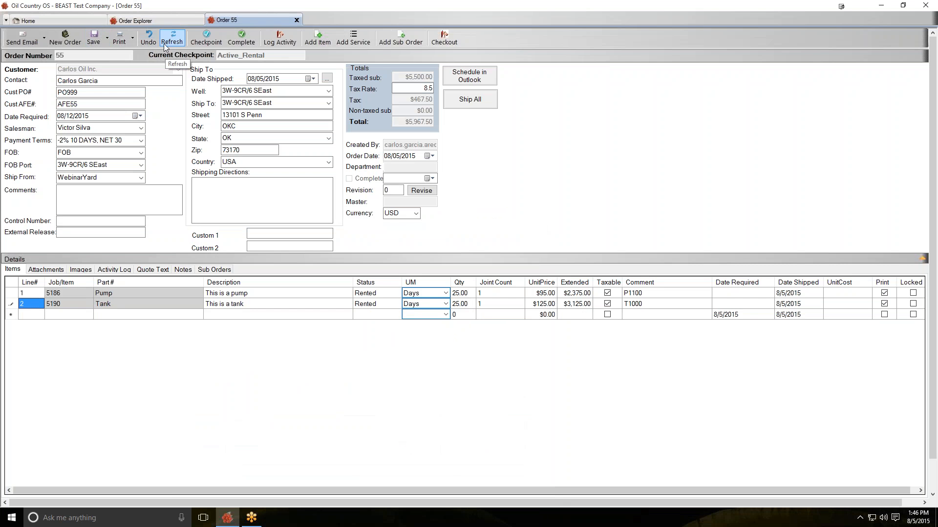
Step: Preview the rental agreement again at full size, reviewing line items, totals and terms, and close it
{"action": "left_click", "coordinate": [119, 36]}
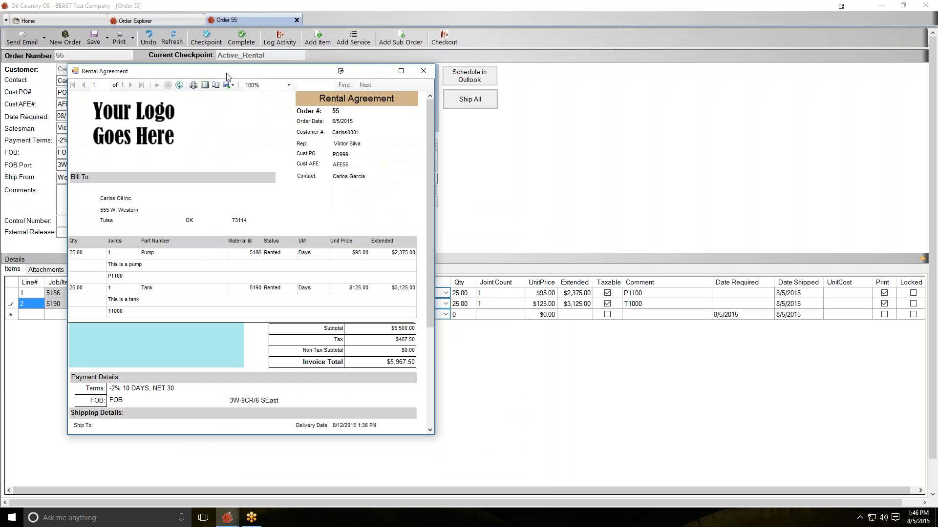
{"action": "left_click_drag", "start_coordinate": [228, 68], "coordinate": [226, 25]}
{"action": "double_click", "coordinate": [226, 23]}
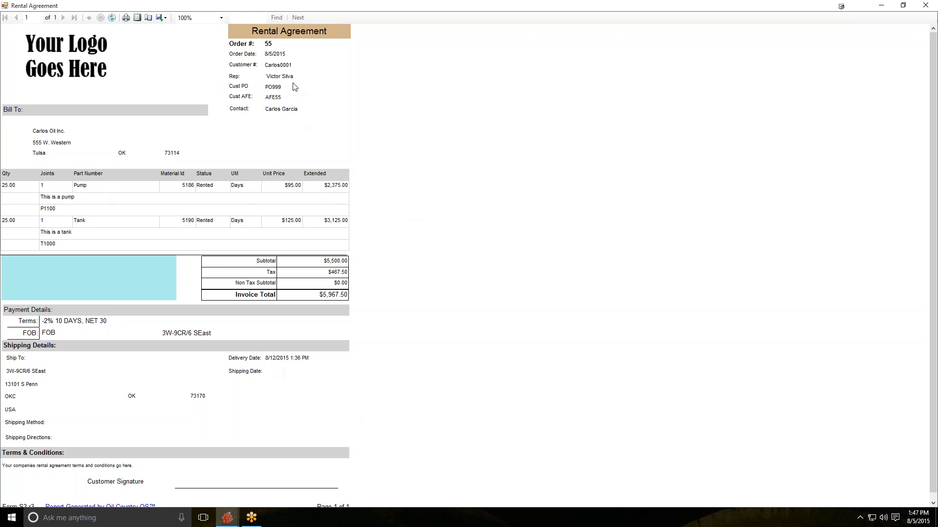
{"action": "scroll", "coordinate": [339, 126], "scroll_direction": "down", "scroll_amount": 1}
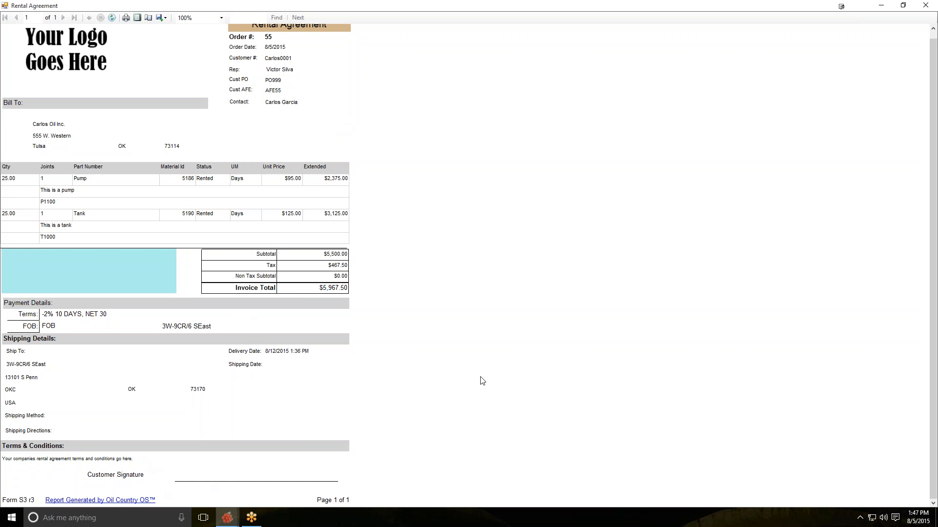
{"action": "scroll", "coordinate": [291, 297], "scroll_direction": "up", "scroll_amount": 1}
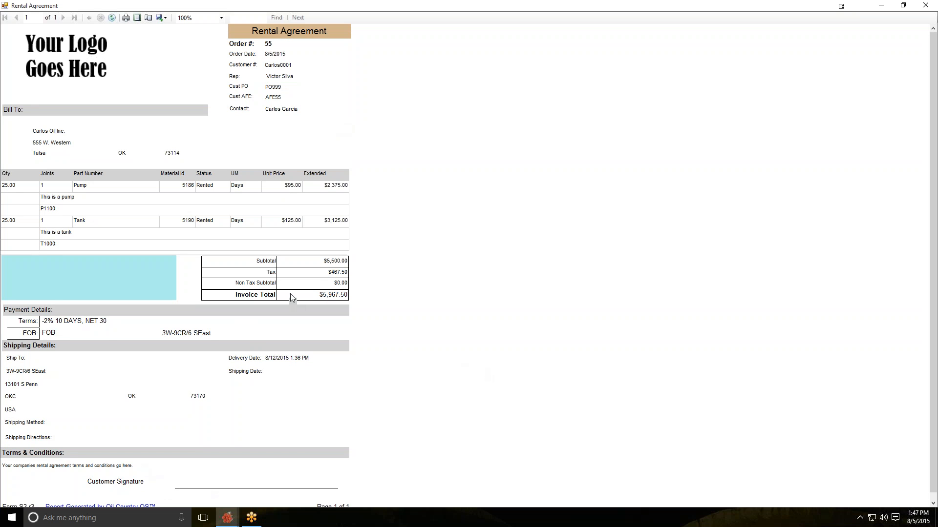
{"action": "scroll", "coordinate": [291, 297], "scroll_direction": "down", "scroll_amount": 1}
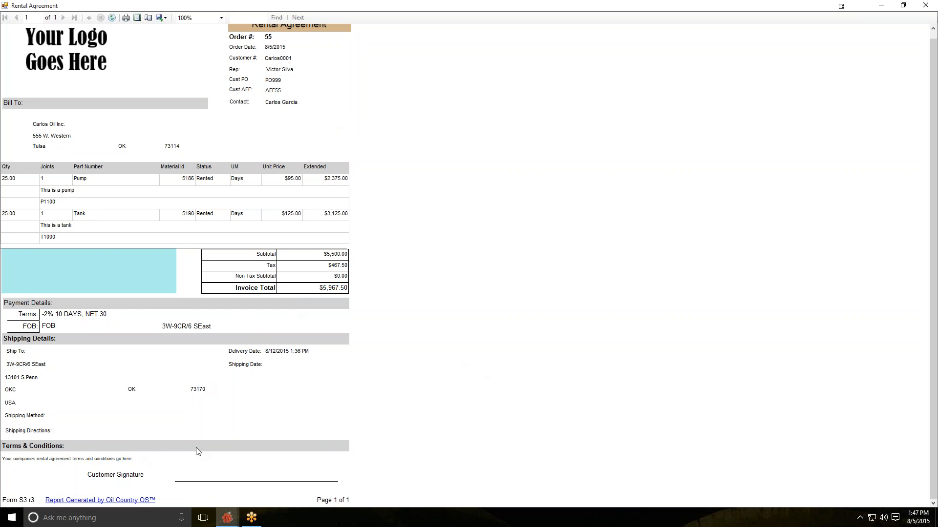
{"action": "left_click", "coordinate": [925, 6]}
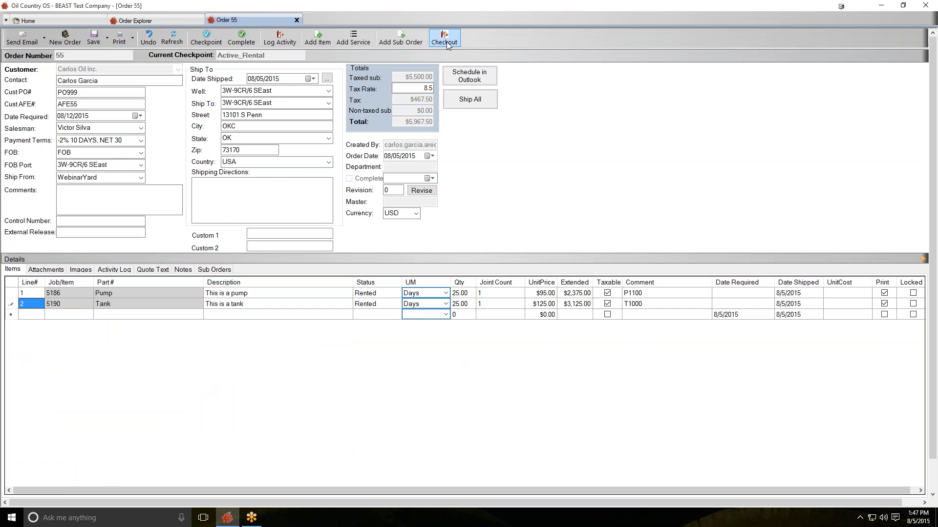
Step: Look at the checkout signature form without accepting it, and briefly review the rental agreement printout once more
{"action": "left_click", "coordinate": [447, 44]}
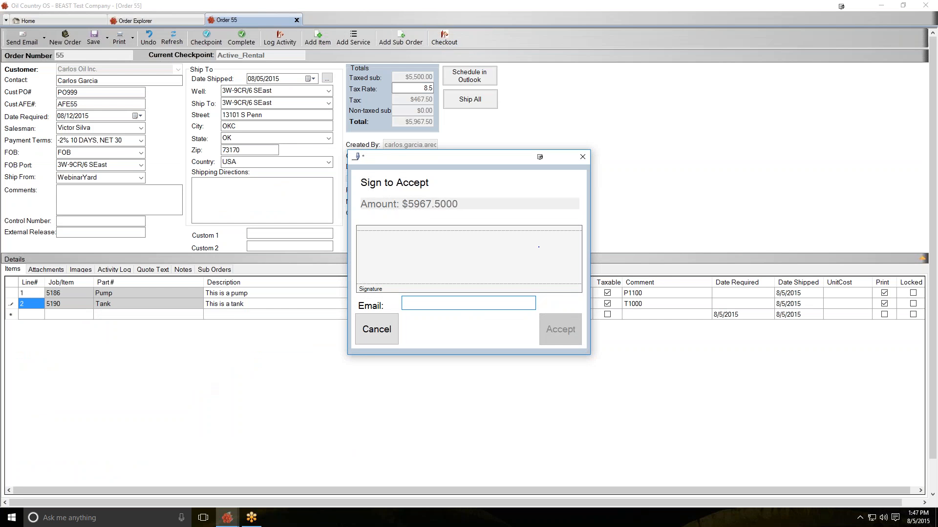
{"action": "left_click", "coordinate": [356, 334]}
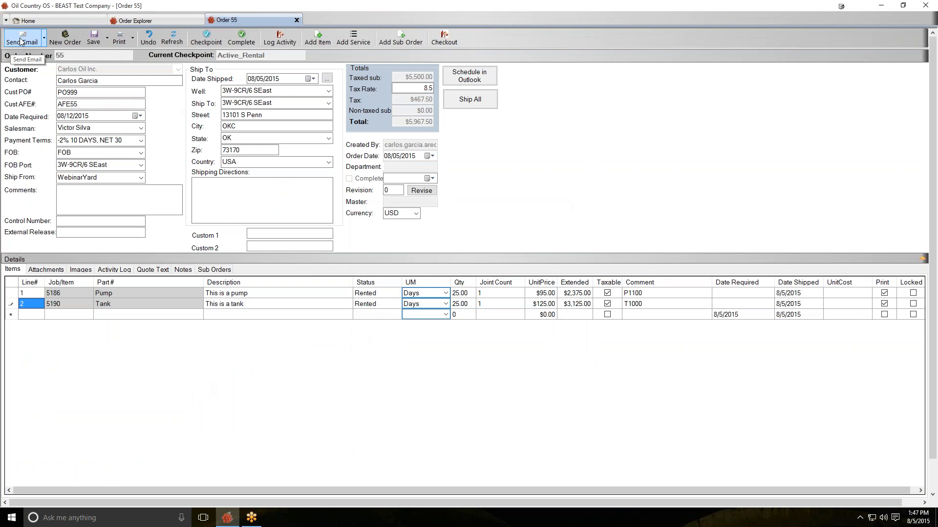
{"action": "left_click", "coordinate": [119, 38]}
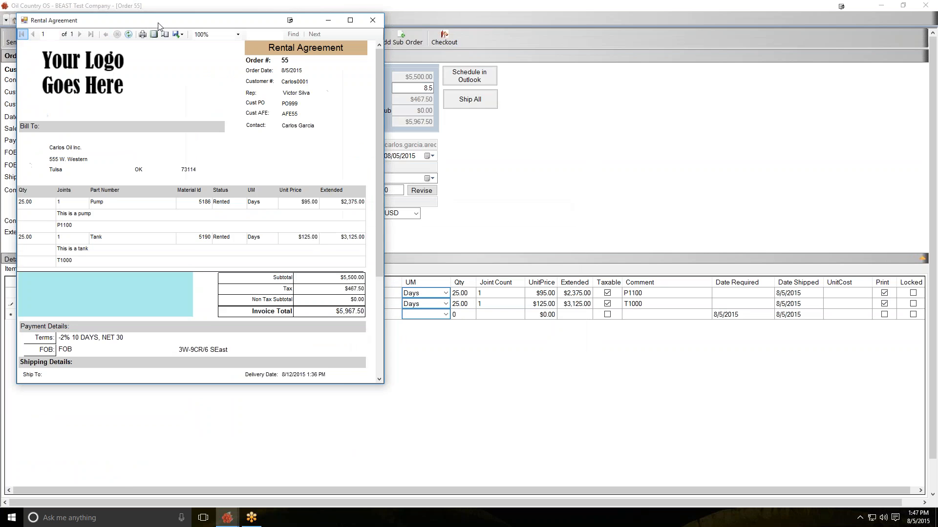
{"action": "double_click", "coordinate": [160, 20]}
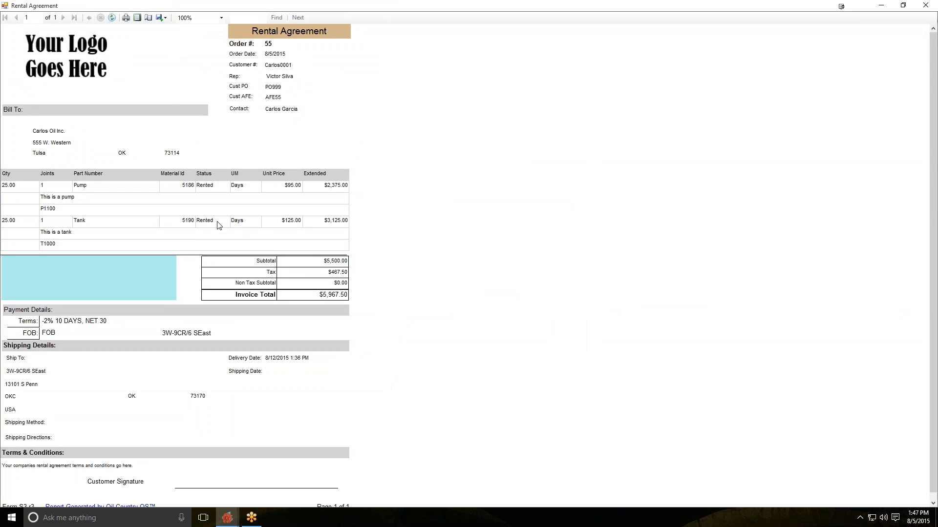
{"action": "left_click", "coordinate": [933, 6]}
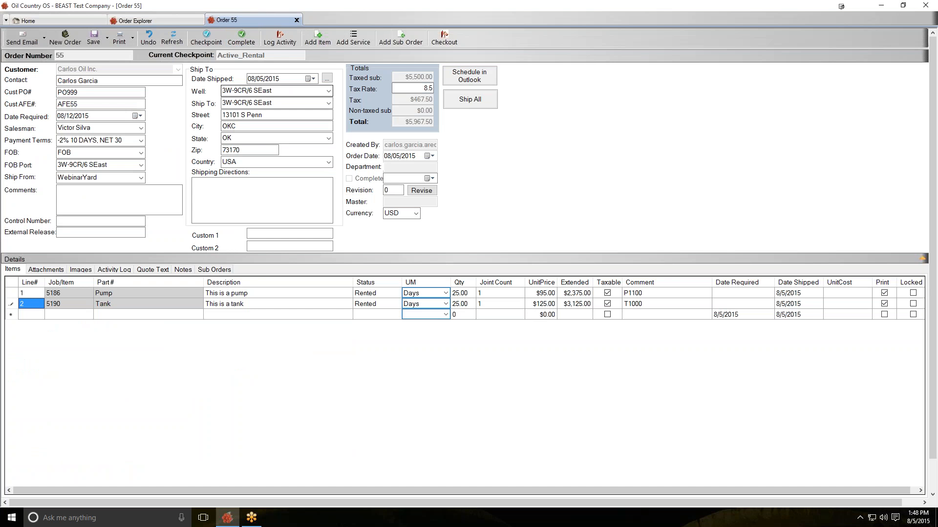
Step: Set the order's checkpoint to Invoice and preview the printed invoice down to its conditions and representative line
{"action": "left_click", "coordinate": [207, 39]}
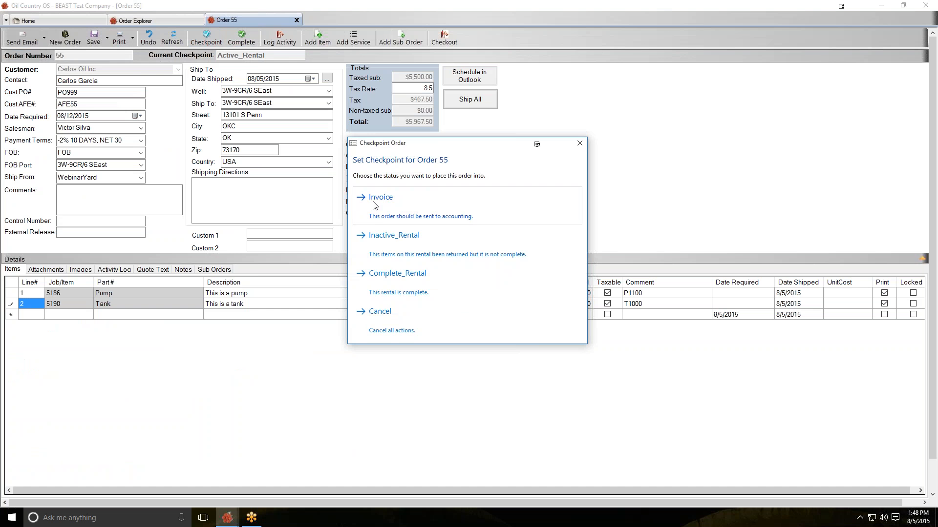
{"action": "left_click", "coordinate": [375, 205]}
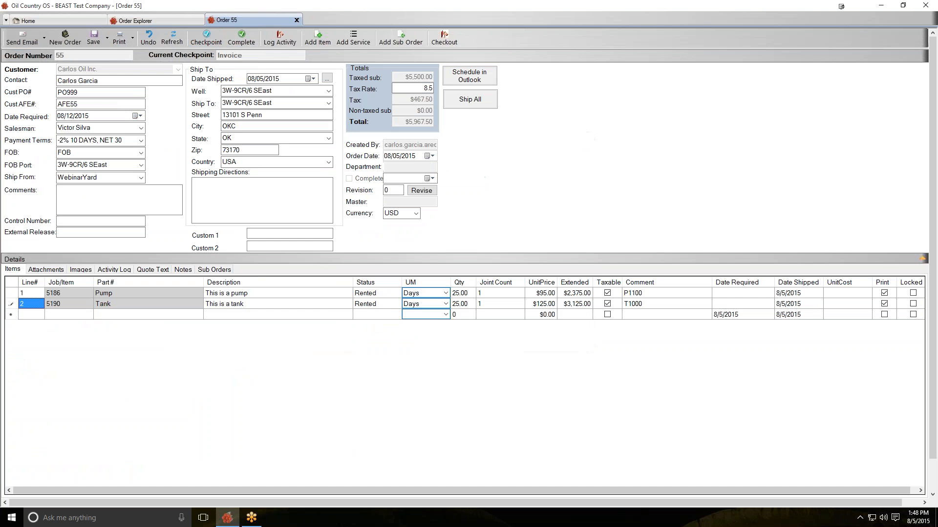
{"action": "left_click", "coordinate": [119, 39]}
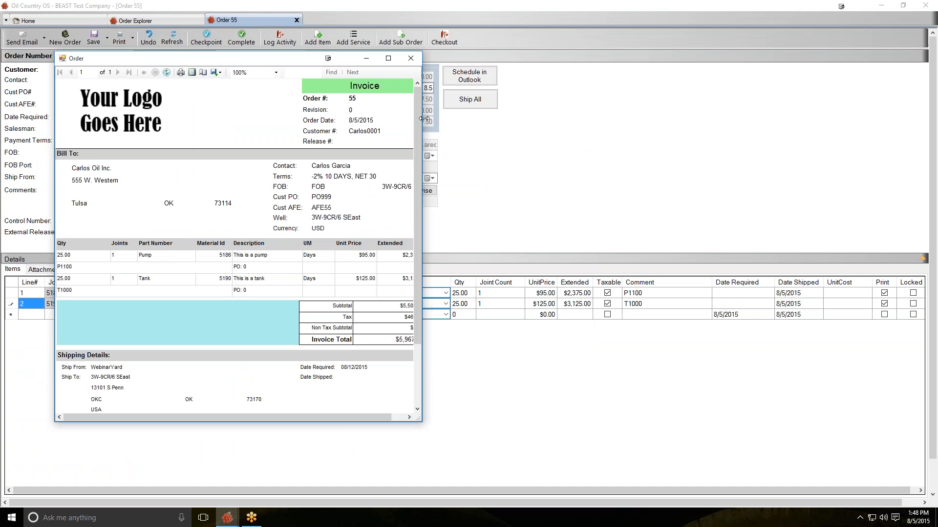
{"action": "left_click_drag", "start_coordinate": [423, 119], "coordinate": [534, 134]}
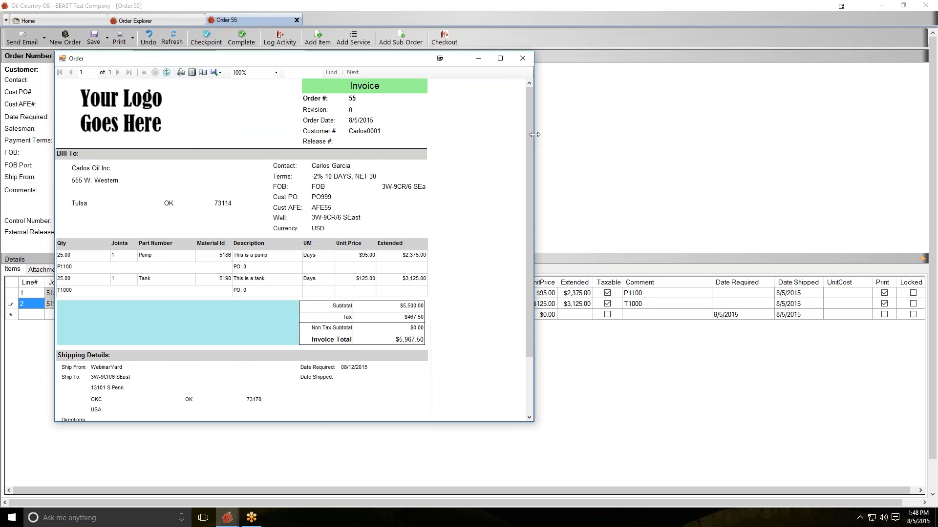
{"action": "scroll", "coordinate": [463, 162], "scroll_direction": "down", "scroll_amount": 3}
{"action": "scroll", "coordinate": [464, 162], "scroll_direction": "up", "scroll_amount": 3}
{"action": "scroll", "coordinate": [176, 201], "scroll_direction": "down", "scroll_amount": 1}
{"action": "scroll", "coordinate": [176, 201], "scroll_direction": "down", "scroll_amount": 1}
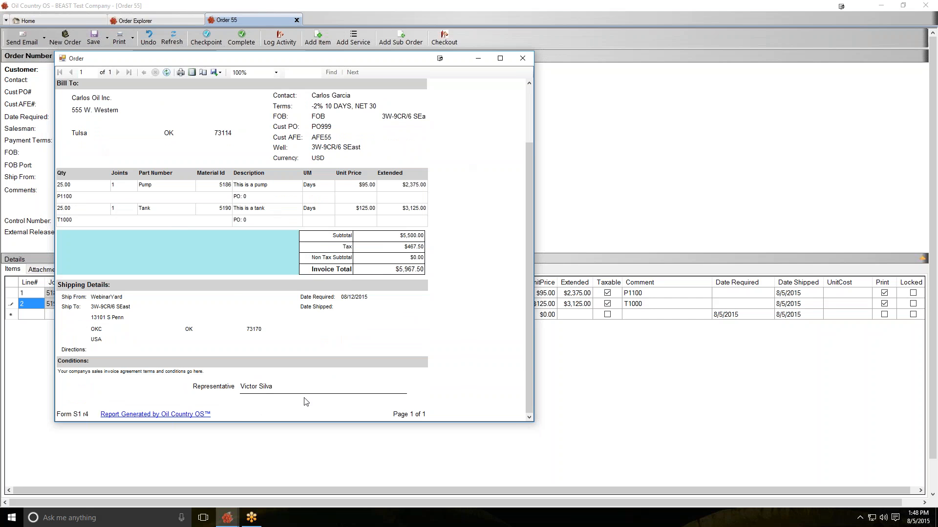
{"action": "left_click", "coordinate": [530, 61]}
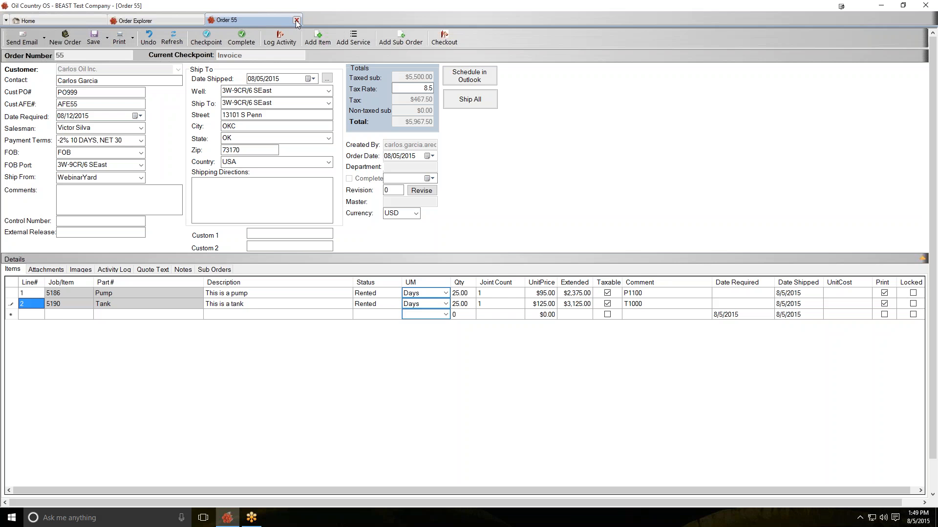
Step: Save the order and close both it and the Order Explorer
{"action": "left_click", "coordinate": [93, 37]}
{"action": "left_click", "coordinate": [296, 20]}
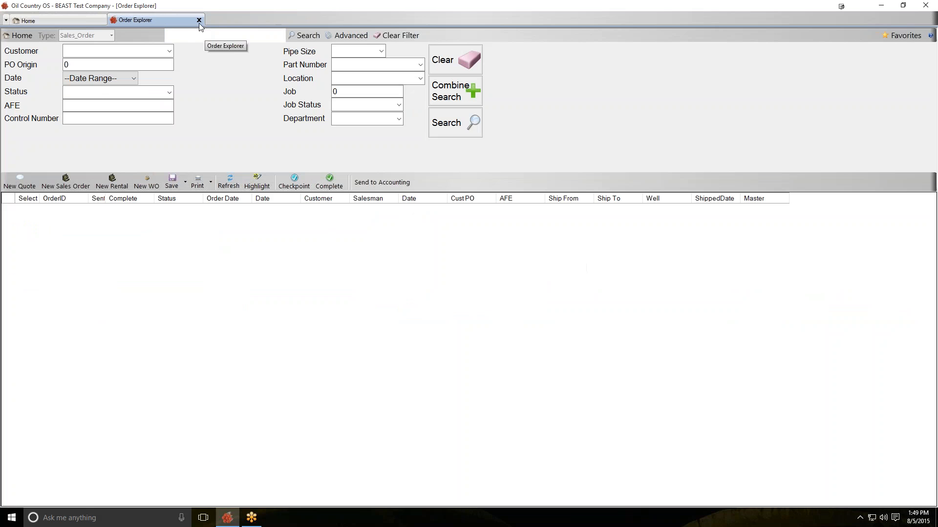
{"action": "left_click", "coordinate": [199, 21]}
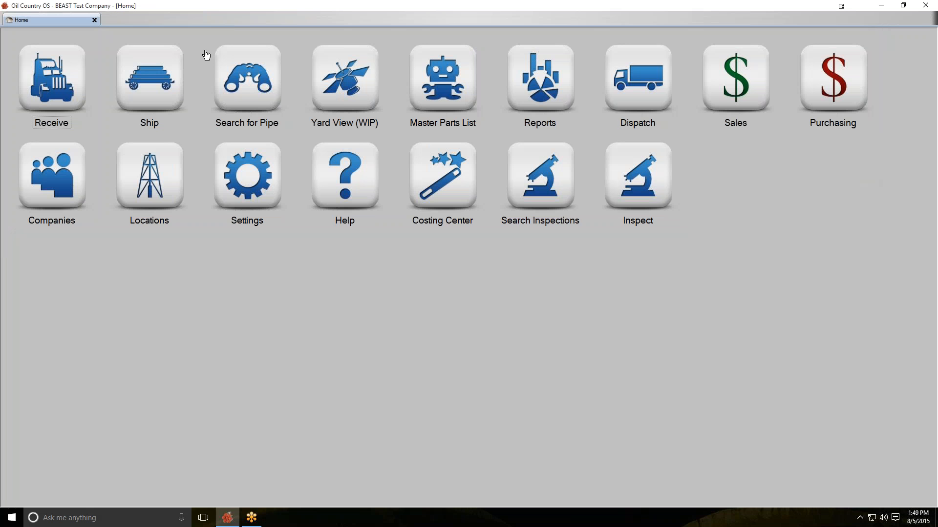
Step: Search the pipe inventory without filters and check the status of pump P1100 and tank T1000
{"action": "left_click", "coordinate": [226, 65]}
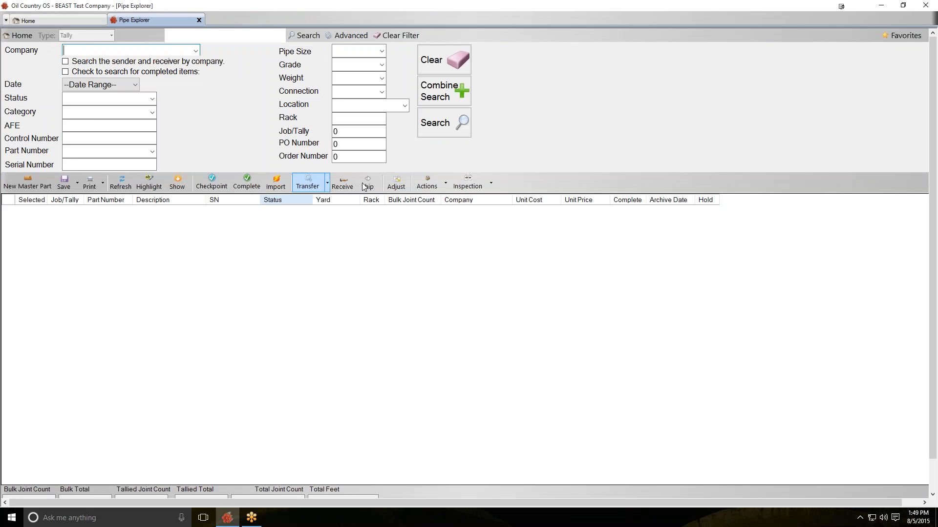
{"action": "left_click", "coordinate": [432, 137]}
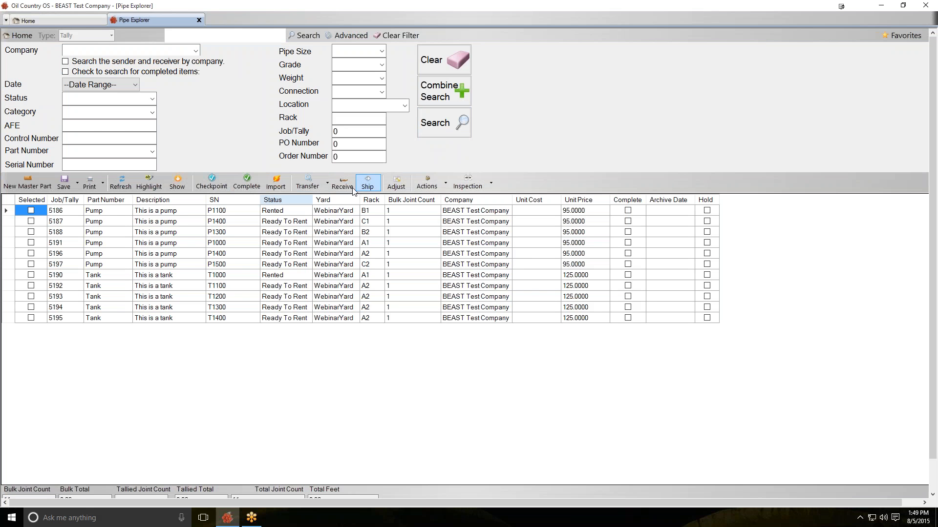
{"action": "left_click", "coordinate": [290, 275]}
{"action": "left_click", "coordinate": [290, 212]}
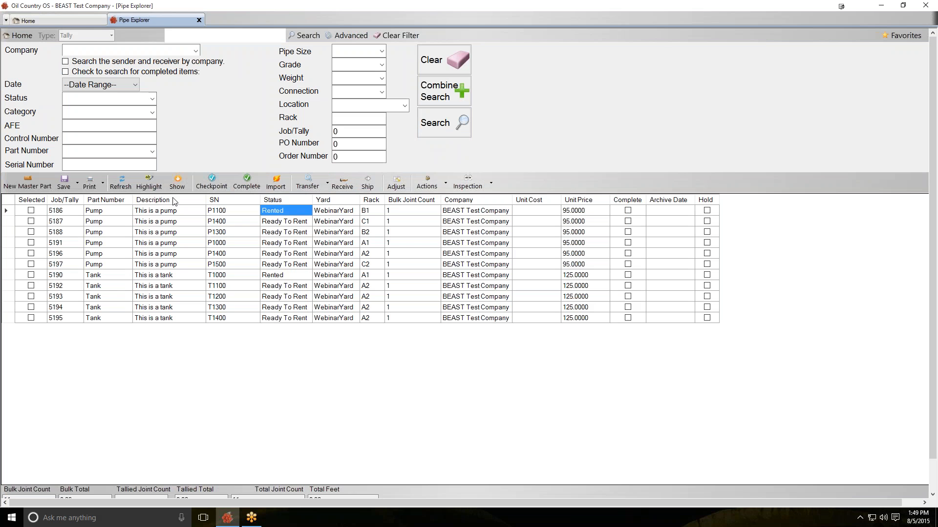
Step: Filter the inventory search by the status Rented
{"action": "left_click", "coordinate": [152, 100]}
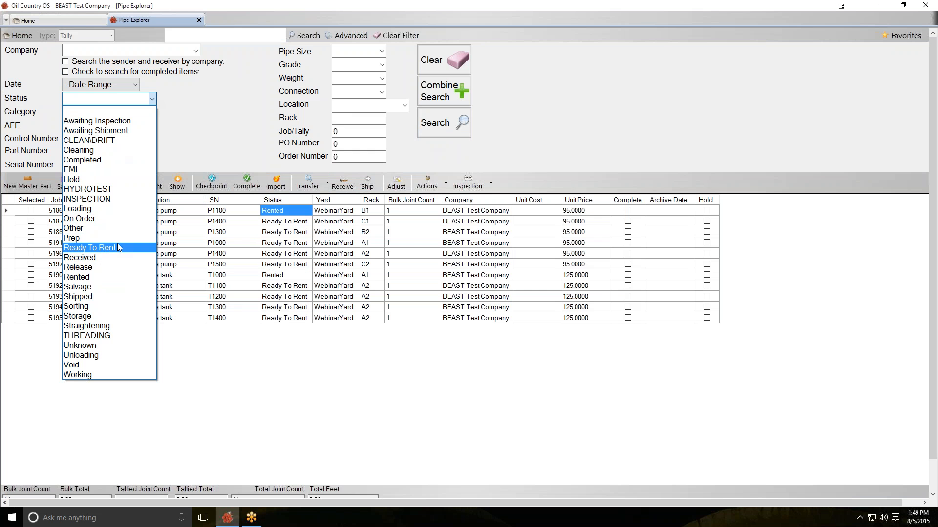
{"action": "left_click", "coordinate": [114, 277]}
{"action": "key", "text": "Return"}
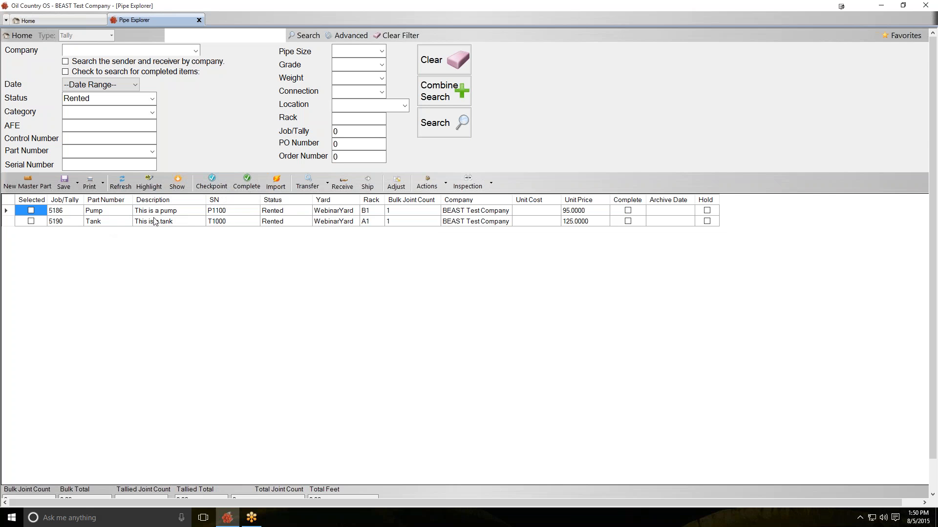
Step: Narrow the rented items search to serial number T1000
{"action": "left_click", "coordinate": [136, 167]}
{"action": "type", "text": "T1000"}
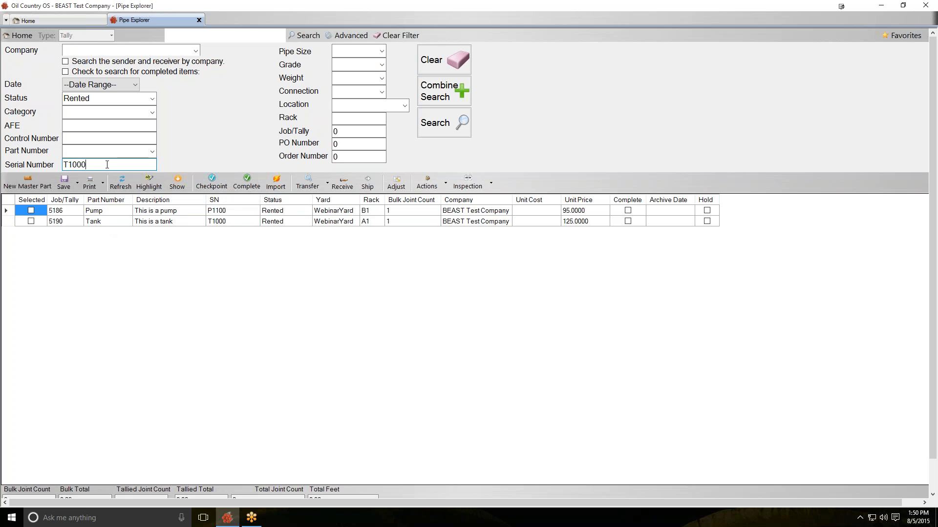
{"action": "left_click", "coordinate": [442, 123]}
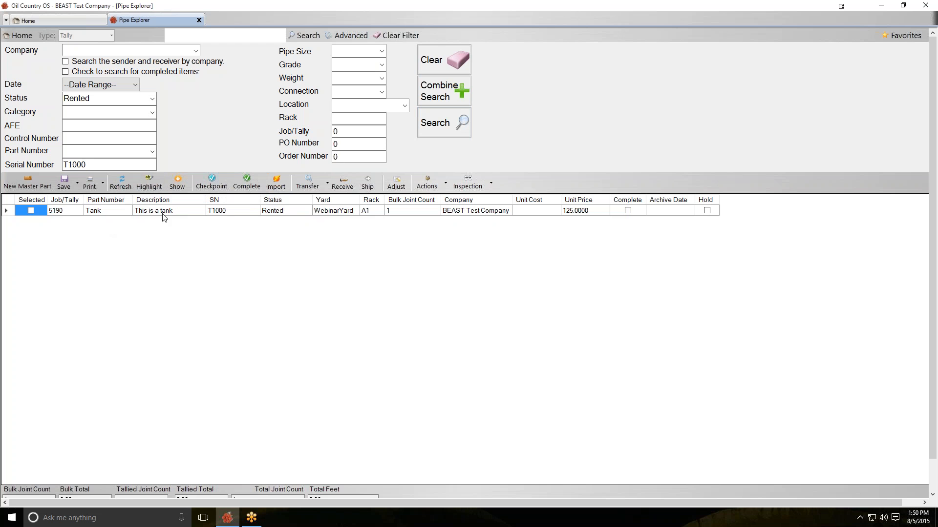
Step: Check the item details of tank T1000 and its linked sales order, and close both
{"action": "double_click", "coordinate": [78, 213]}
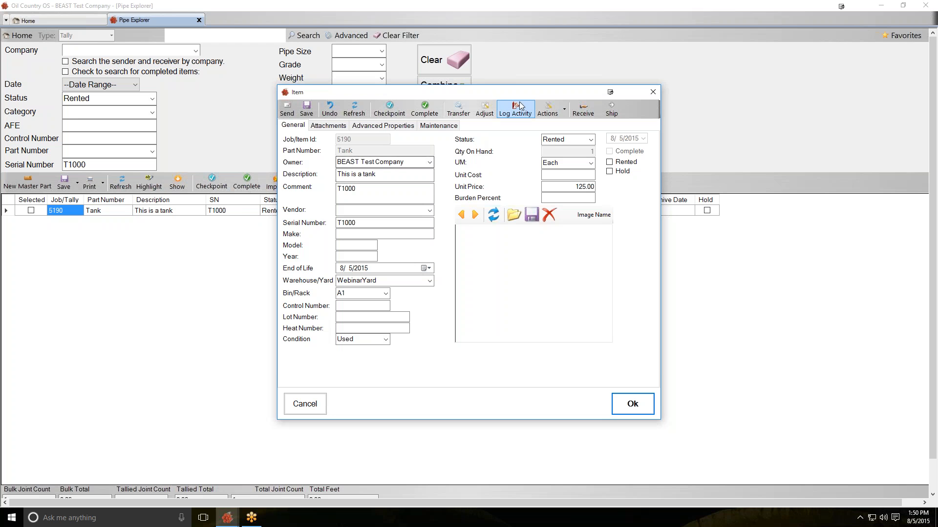
{"action": "left_click", "coordinate": [652, 92]}
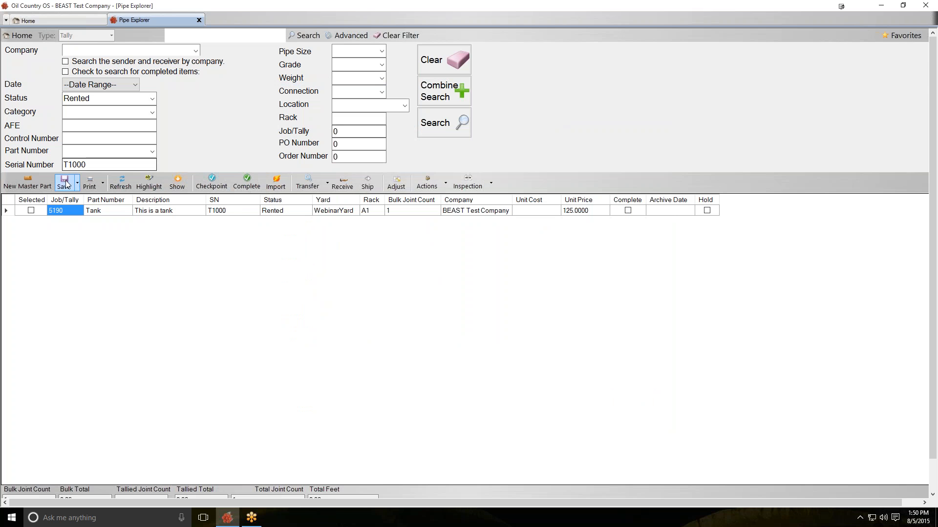
{"action": "right_click", "coordinate": [67, 211]}
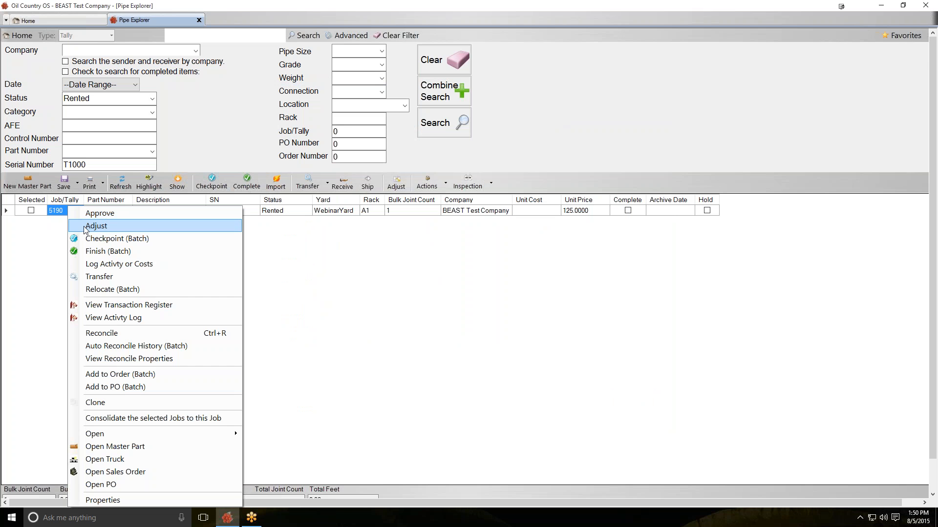
{"action": "left_click", "coordinate": [137, 473]}
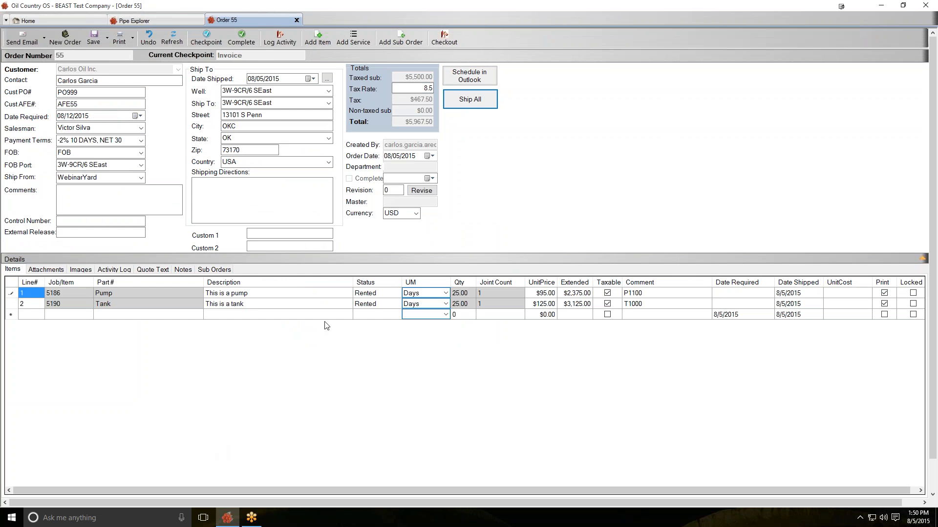
{"action": "left_click", "coordinate": [297, 20]}
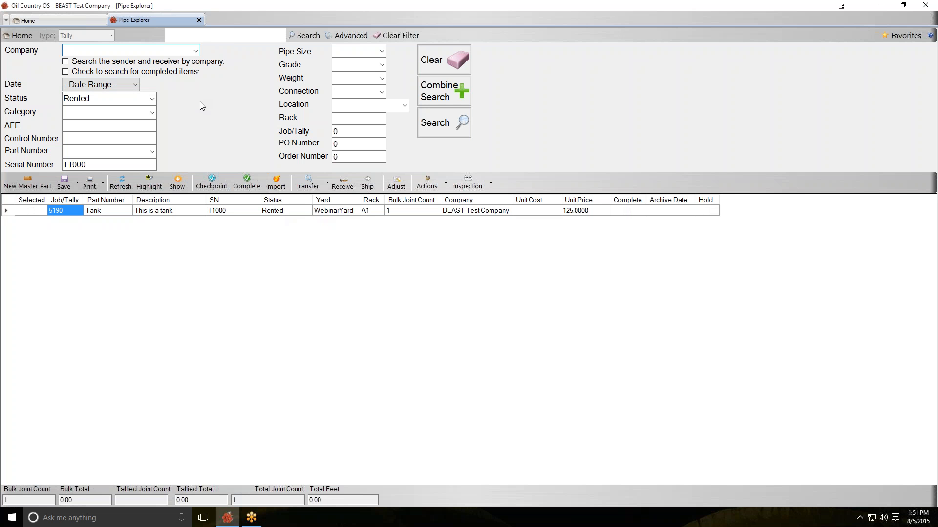
Step: Add the internal order number column to the inventory results and place it between Rack and Bulk Joint Count
{"action": "right_click", "coordinate": [223, 202]}
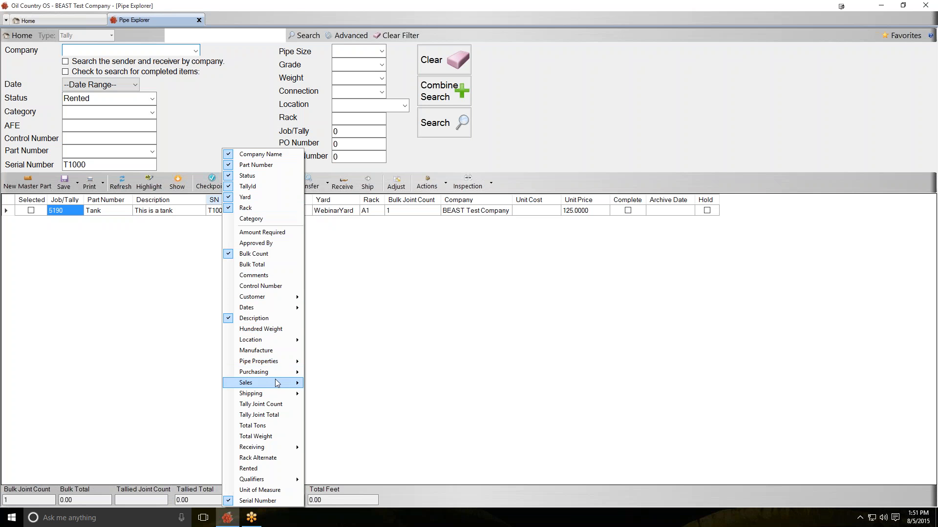
{"action": "mouse_move", "coordinate": [279, 388]}
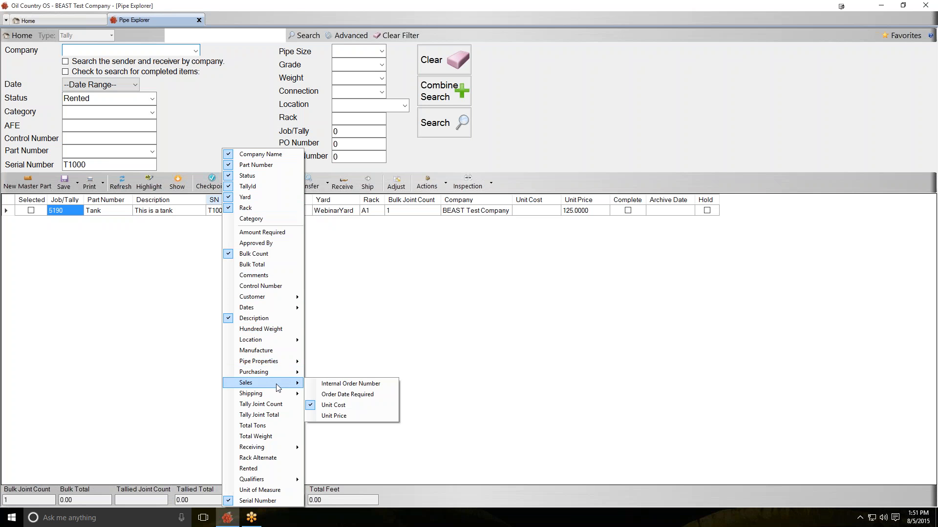
{"action": "left_click", "coordinate": [316, 389]}
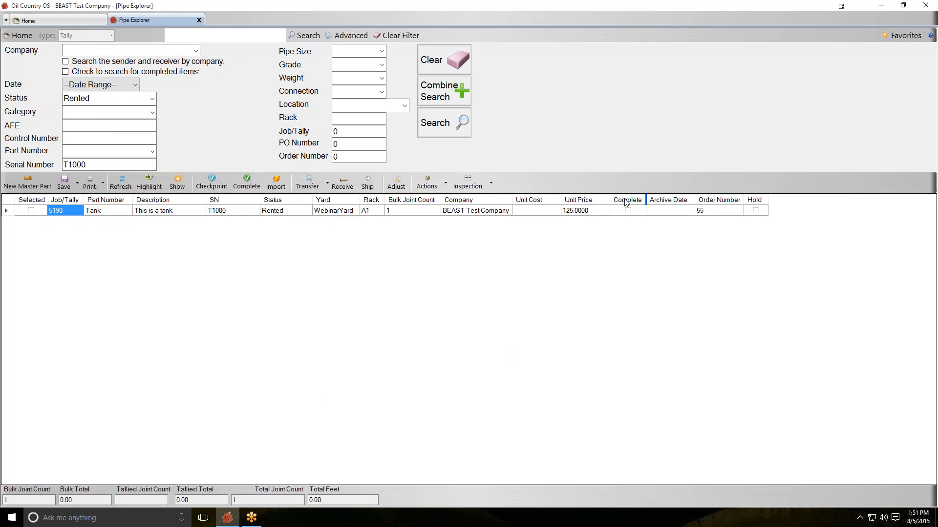
{"action": "left_click_drag", "start_coordinate": [405, 209], "coordinate": [406, 210]}
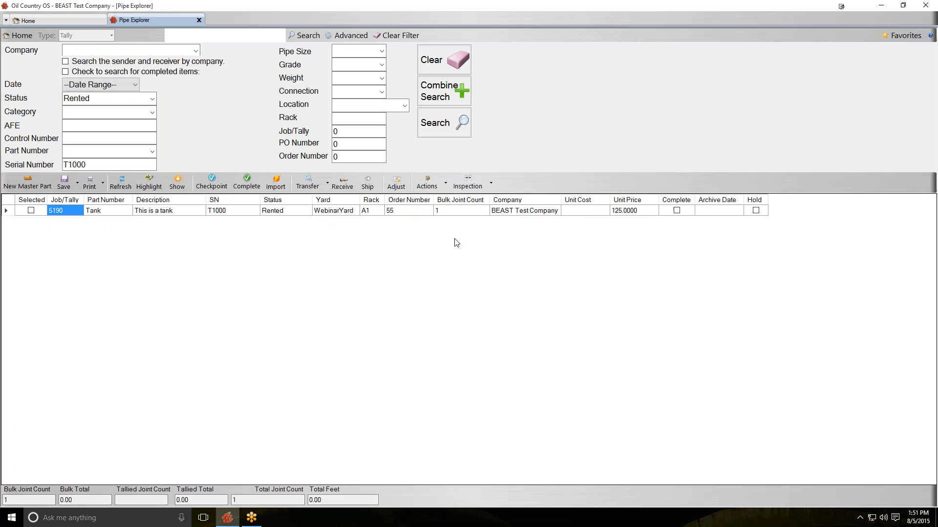
Step: Clear the search filters and search the inventory for order number 55
{"action": "left_click", "coordinate": [396, 211]}
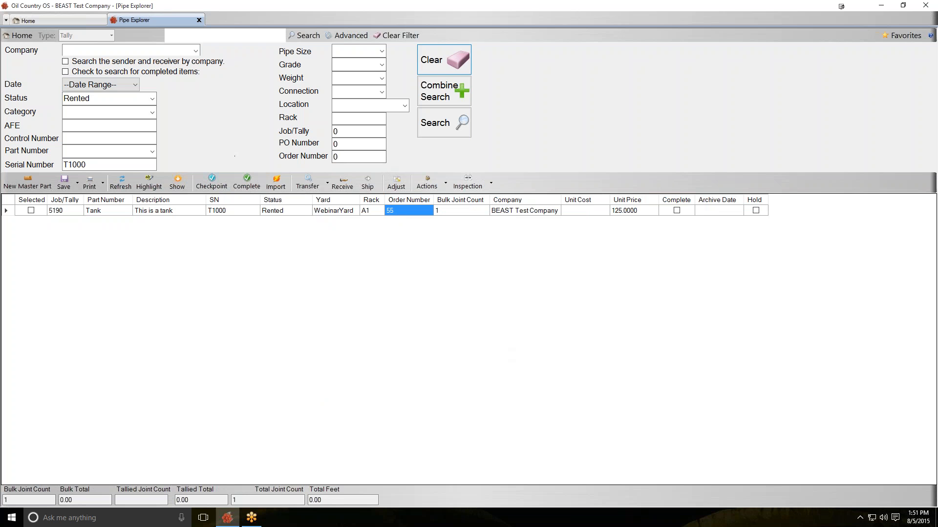
{"action": "left_click", "coordinate": [441, 58]}
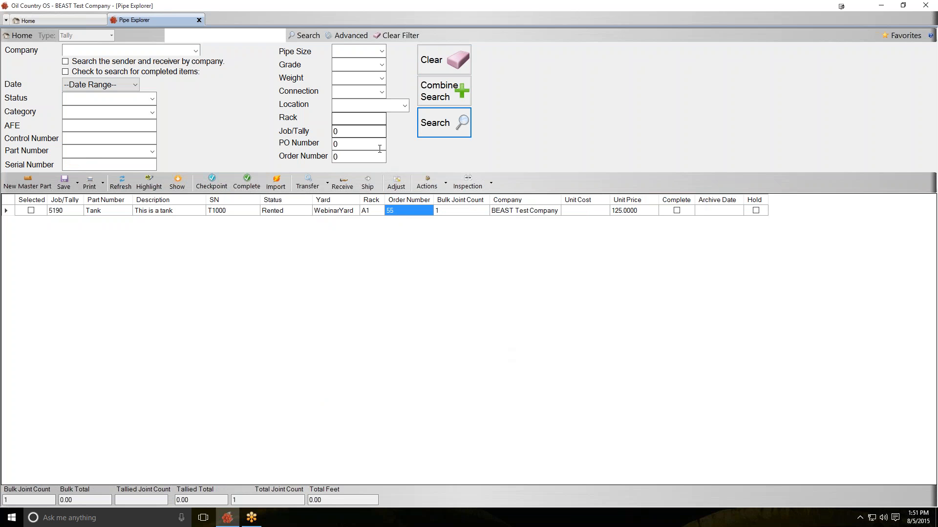
{"action": "type", "text": "55"}
{"action": "left_click", "coordinate": [438, 126]}
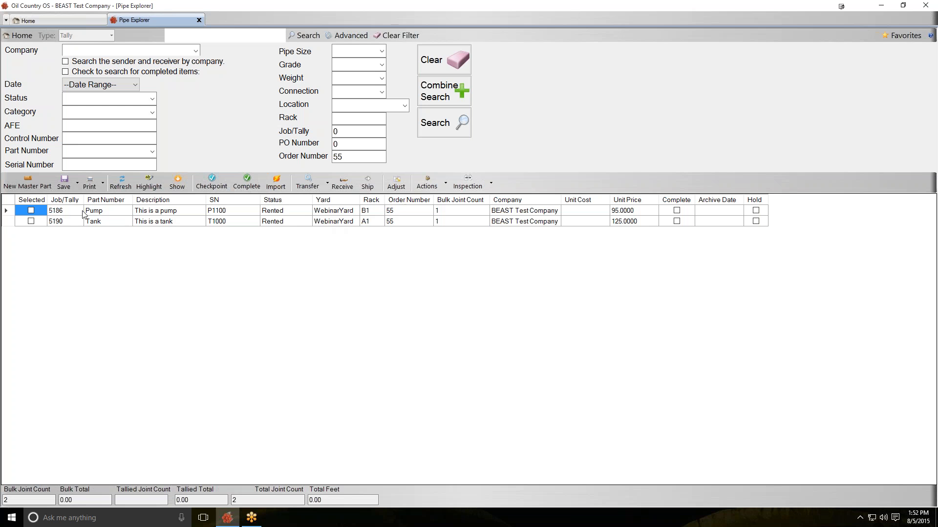
Step: Batch relocate the entire jobs of pump P1100 and tank T1000 to 3W-9CR/6 SEast, and fit the Yard column to its contents
{"action": "left_click", "coordinate": [31, 210]}
{"action": "left_click", "coordinate": [30, 221]}
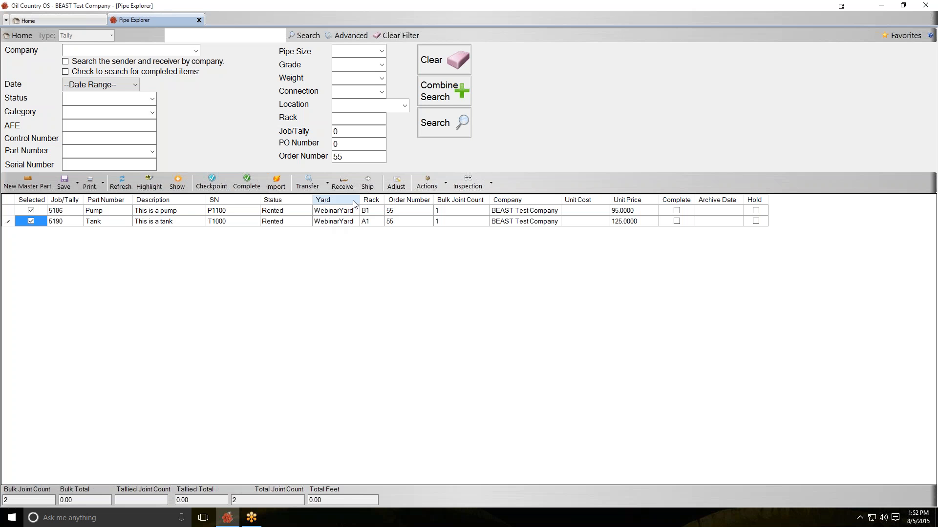
{"action": "left_click", "coordinate": [352, 212]}
{"action": "right_click", "coordinate": [352, 213]}
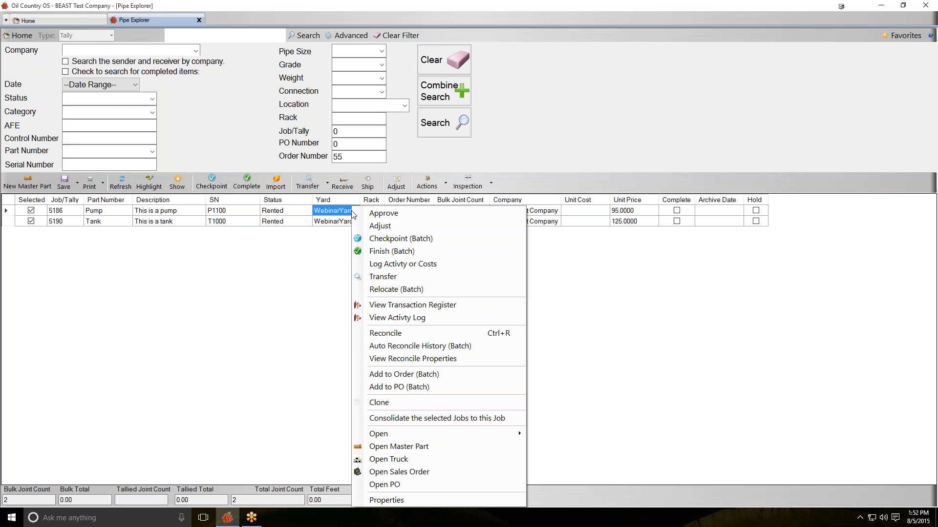
{"action": "left_click", "coordinate": [371, 291]}
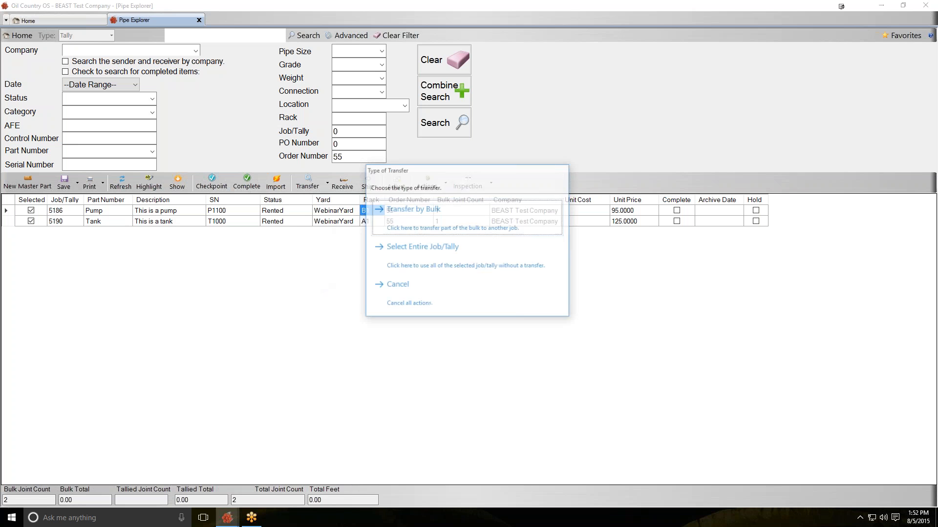
{"action": "left_click", "coordinate": [414, 267]}
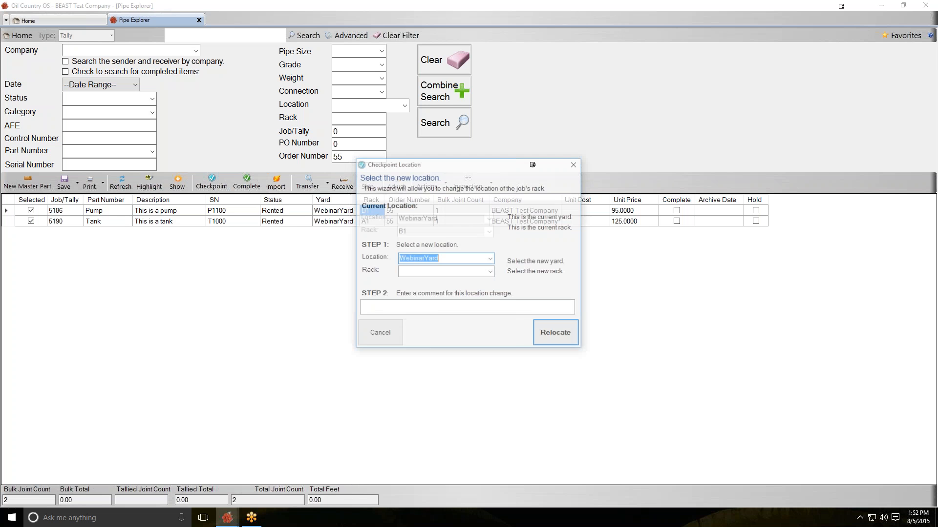
{"action": "left_click", "coordinate": [491, 263]}
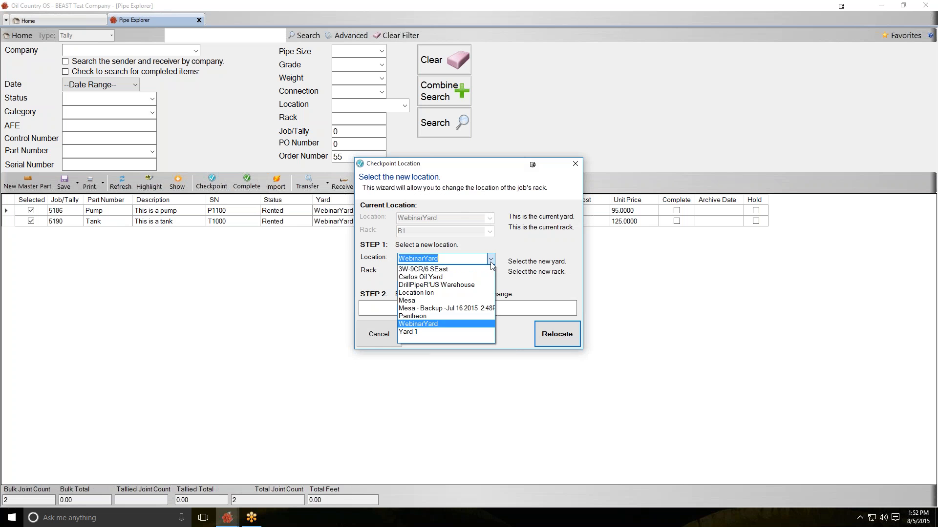
{"action": "left_click", "coordinate": [482, 269]}
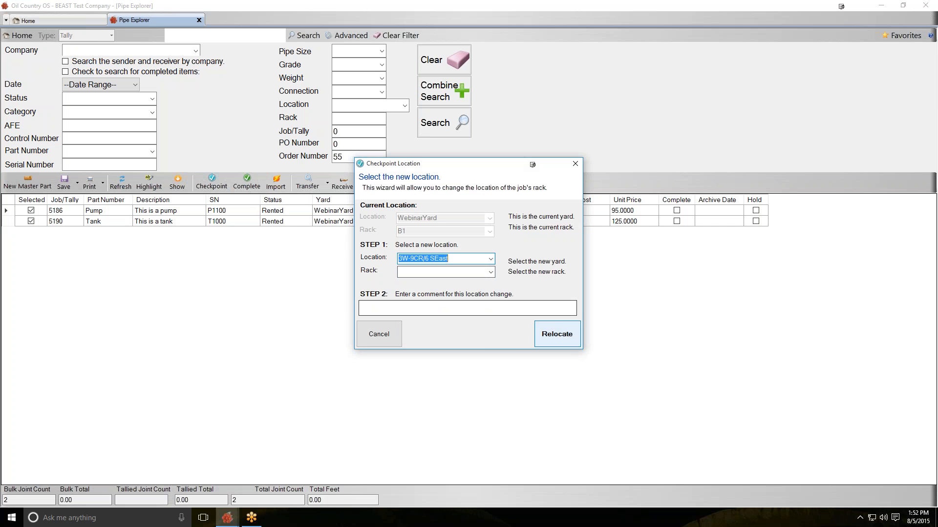
{"action": "left_click", "coordinate": [550, 330]}
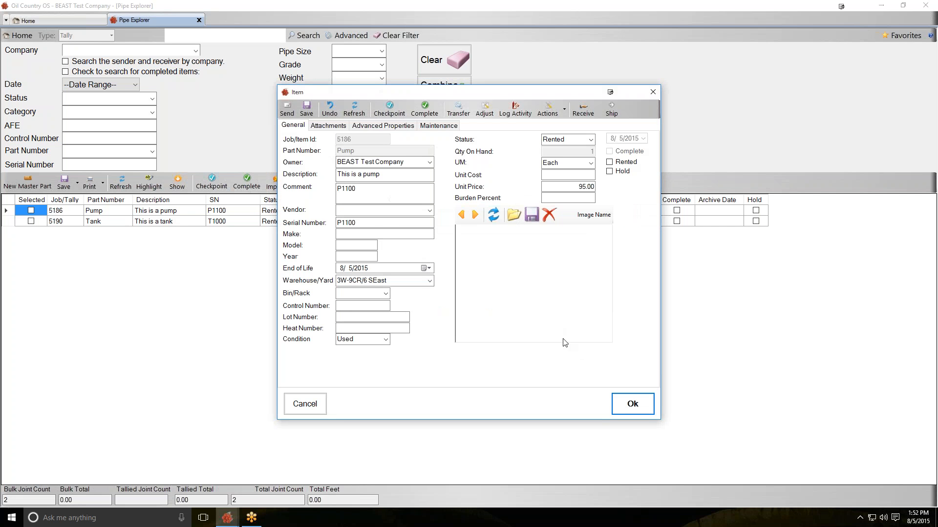
{"action": "left_click", "coordinate": [620, 400]}
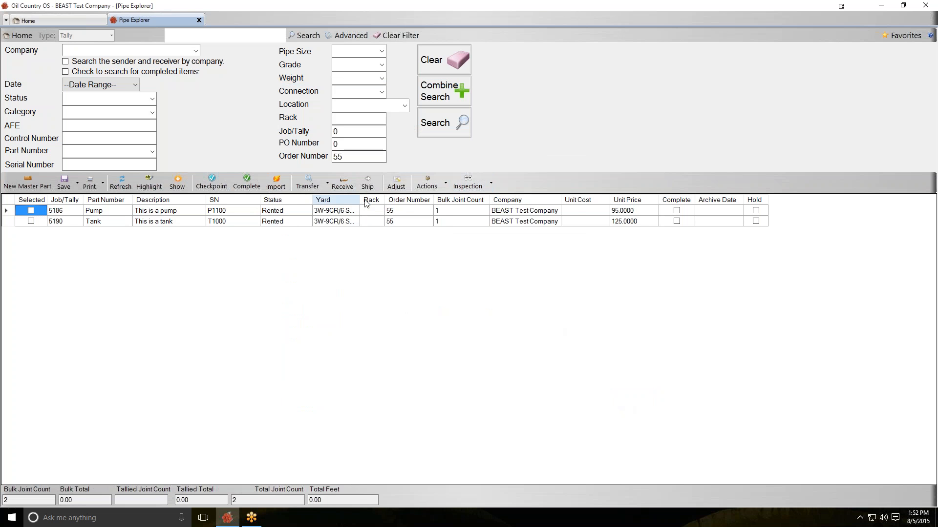
{"action": "double_click", "coordinate": [361, 200]}
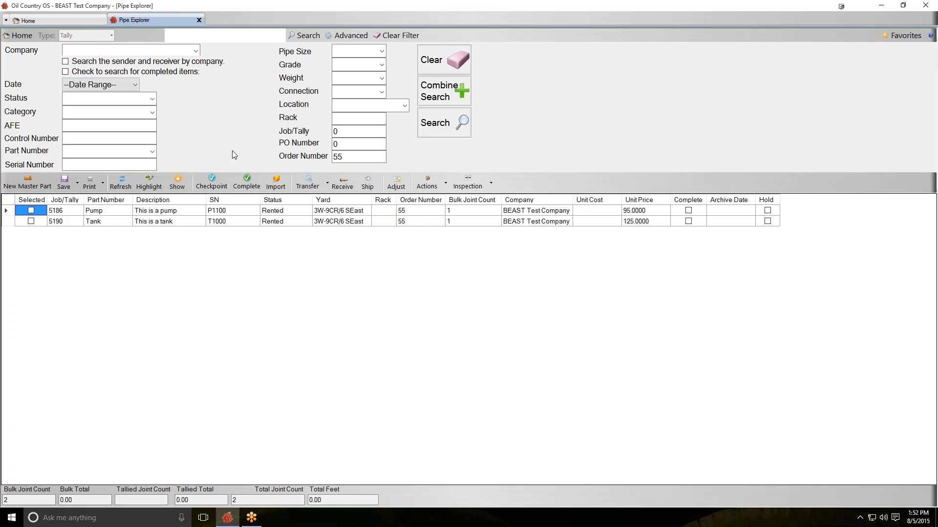
Step: Open the sales order of pump P1100 and check the actions available for its pump line
{"action": "left_click", "coordinate": [412, 207]}
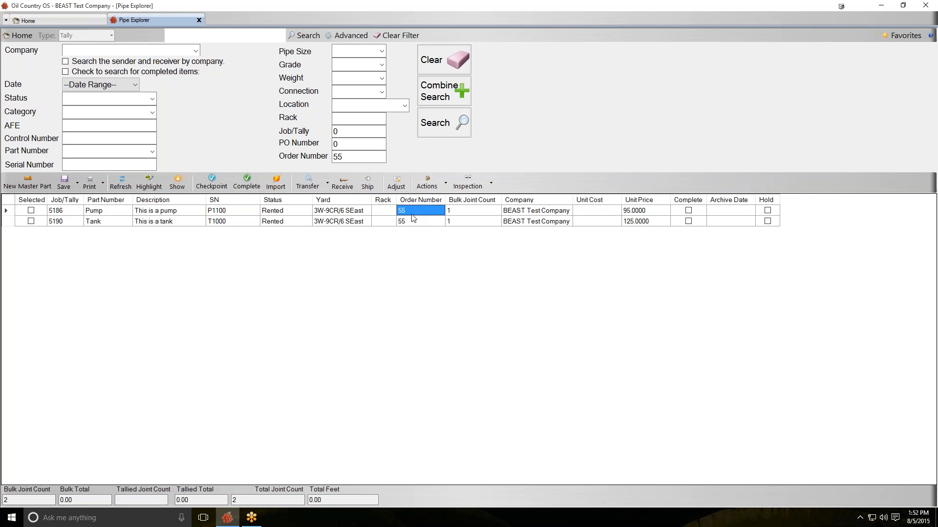
{"action": "right_click", "coordinate": [412, 206]}
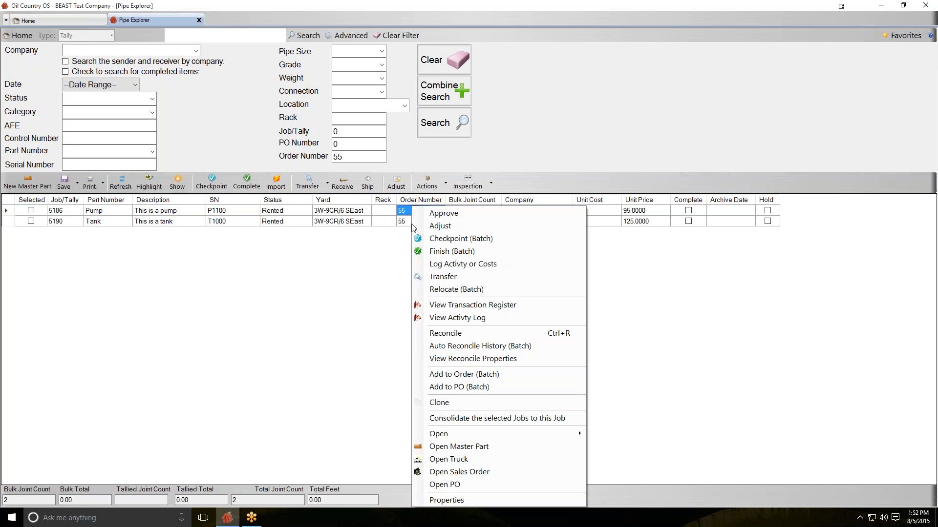
{"action": "left_click", "coordinate": [447, 472]}
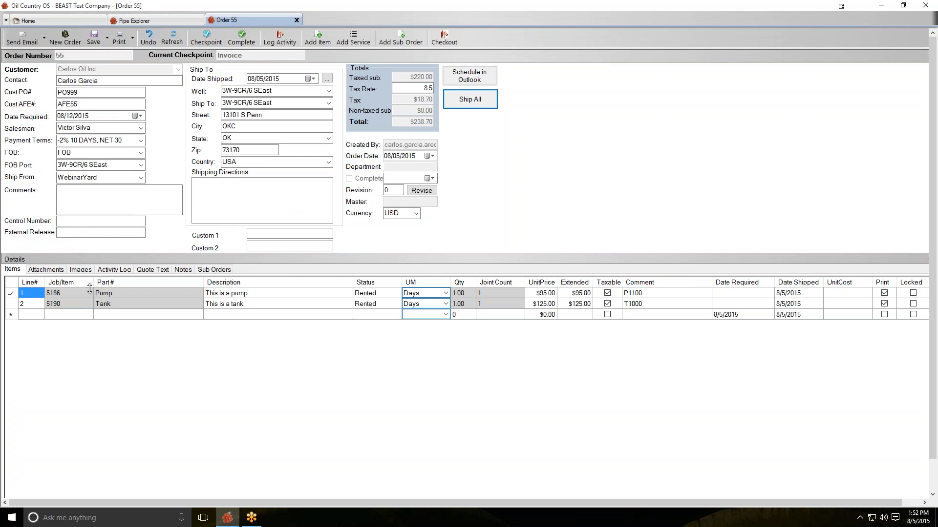
{"action": "left_click", "coordinate": [74, 295]}
{"action": "left_click", "coordinate": [108, 294]}
{"action": "right_click", "coordinate": [108, 294]}
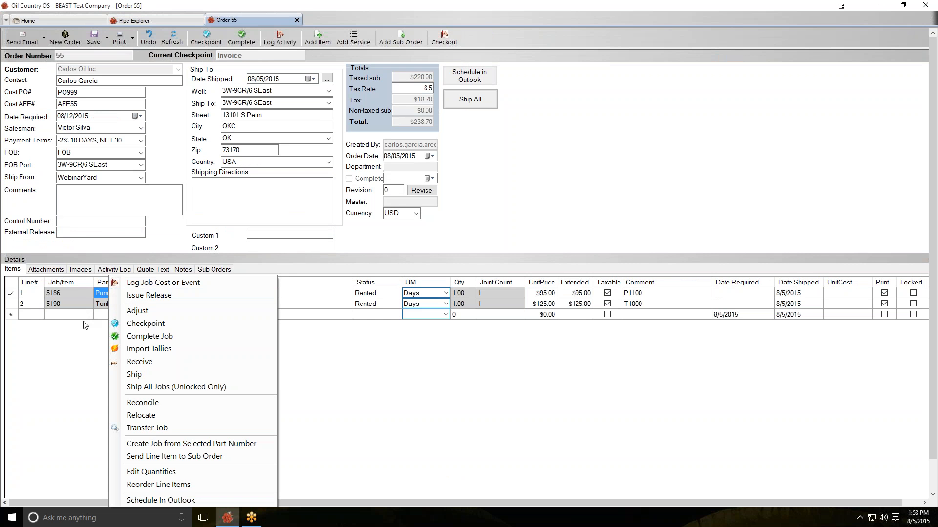
{"action": "left_click", "coordinate": [88, 346]}
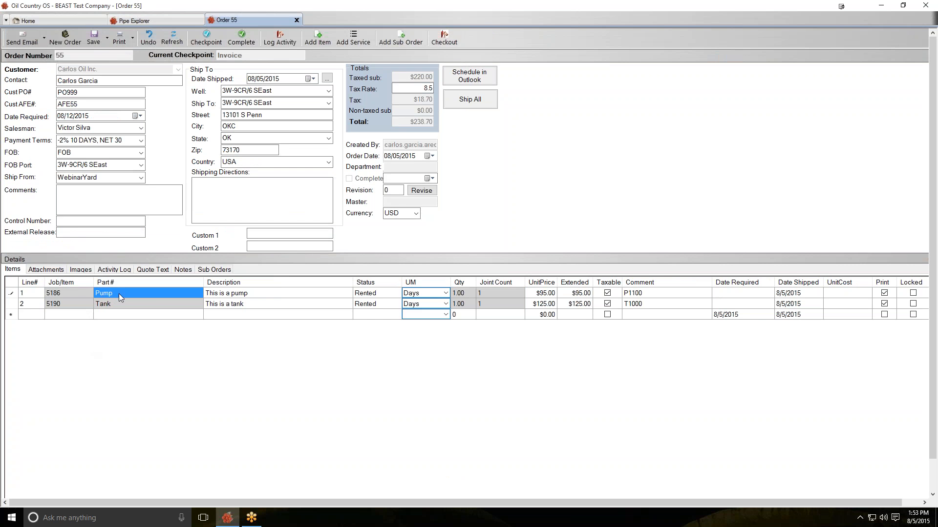
Step: Try to relocate the order's pump line with the entire job selected, and close the order
{"action": "right_click", "coordinate": [139, 292]}
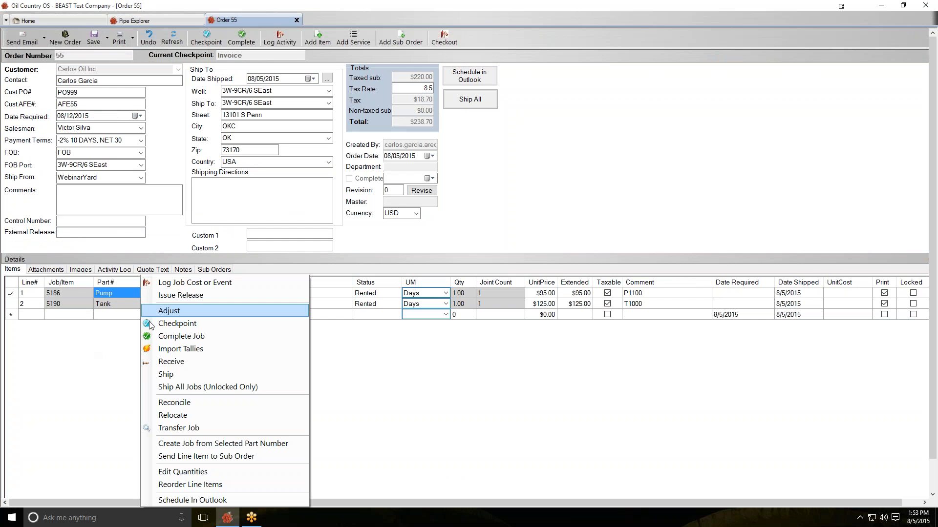
{"action": "left_click", "coordinate": [176, 416]}
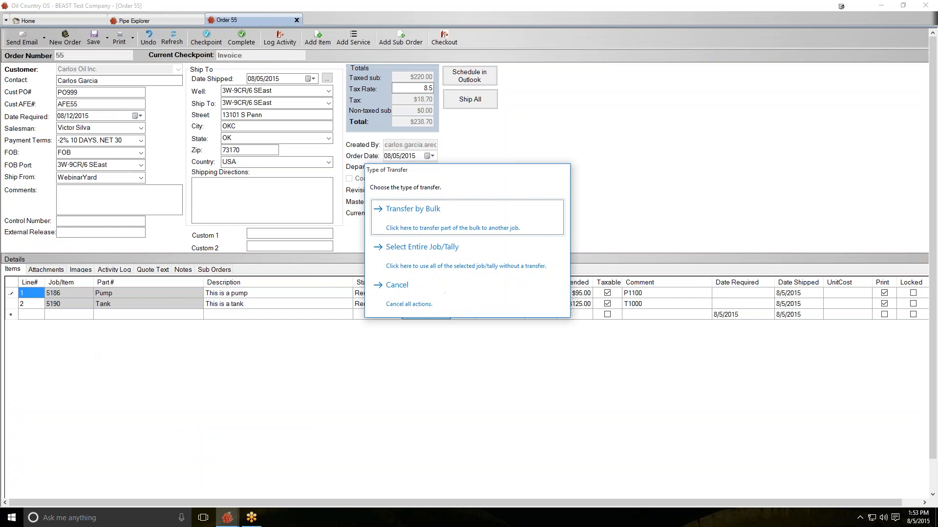
{"action": "left_click", "coordinate": [386, 265]}
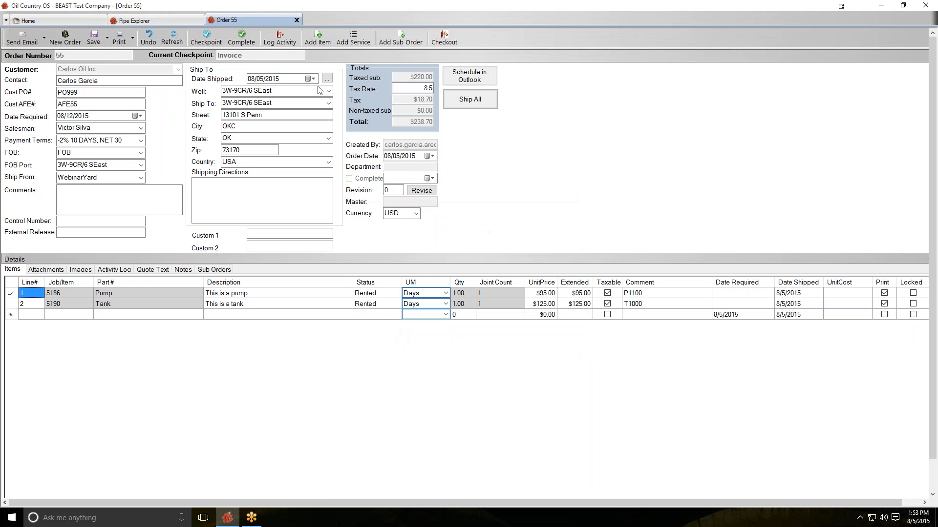
{"action": "left_click", "coordinate": [296, 20]}
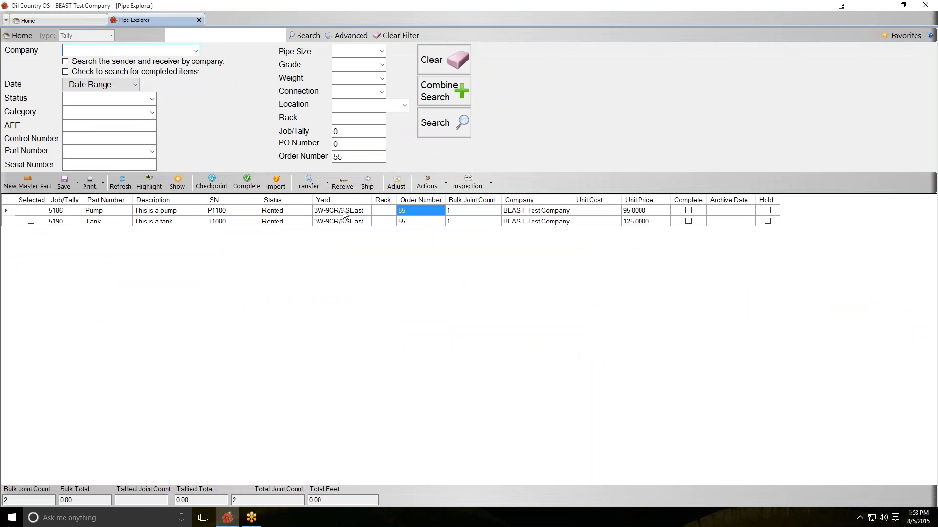
Step: Reopen the sales order from the pump's inventory record, review its shipping location, and close it
{"action": "right_click", "coordinate": [343, 207]}
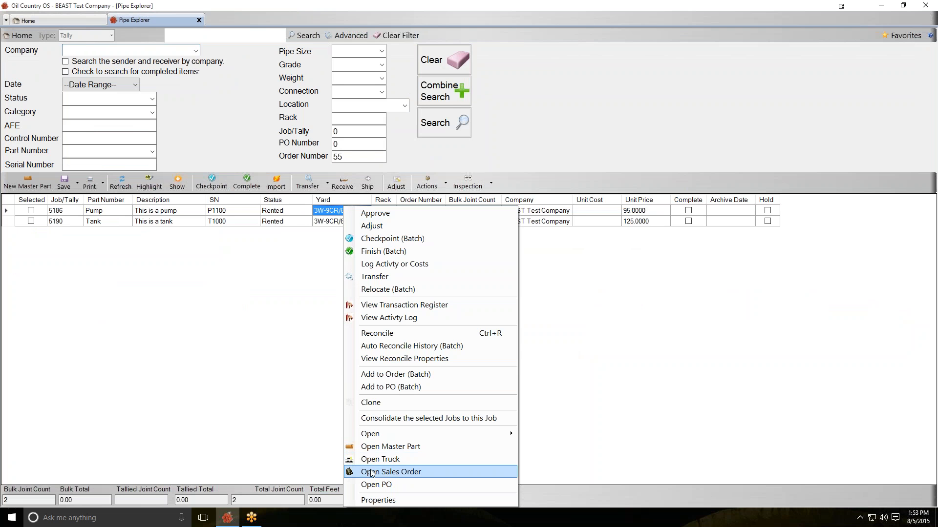
{"action": "left_click", "coordinate": [371, 472]}
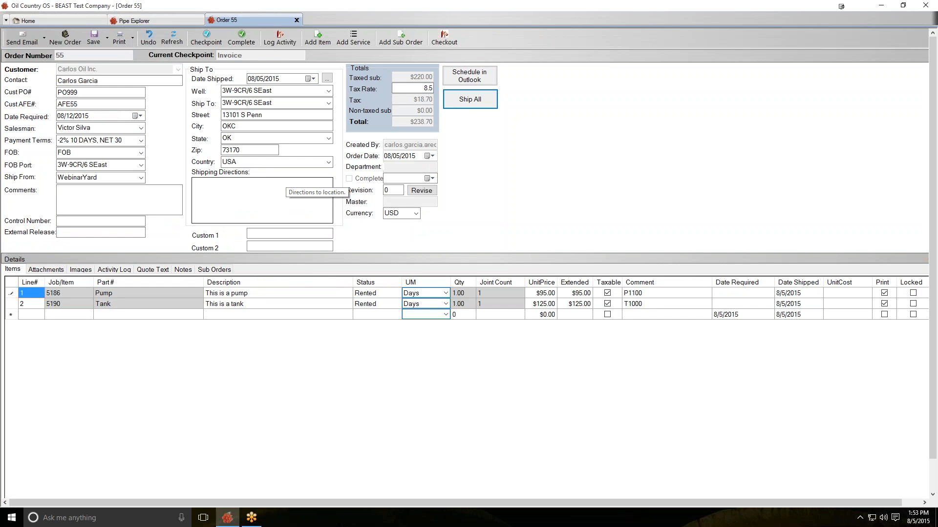
{"action": "left_click", "coordinate": [297, 20]}
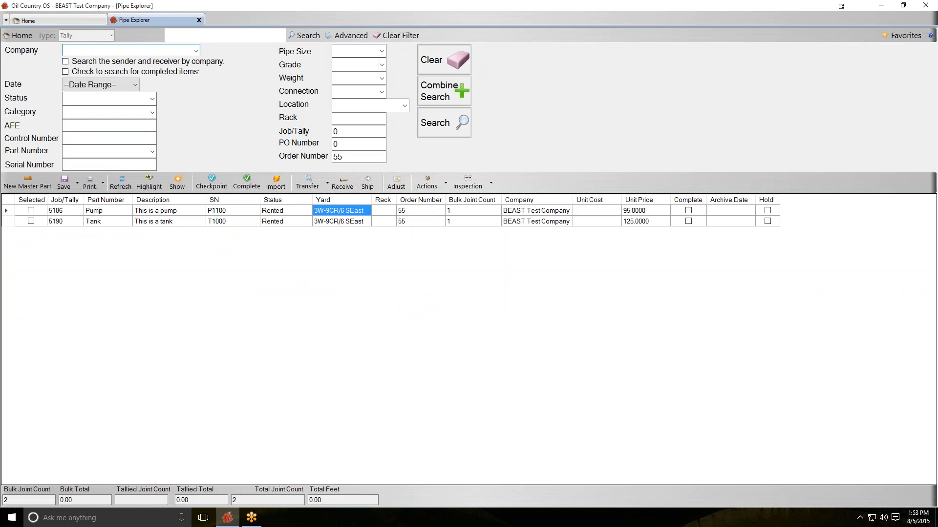
Step: Clear the order number filter and search the whole inventory
{"action": "left_click", "coordinate": [431, 74]}
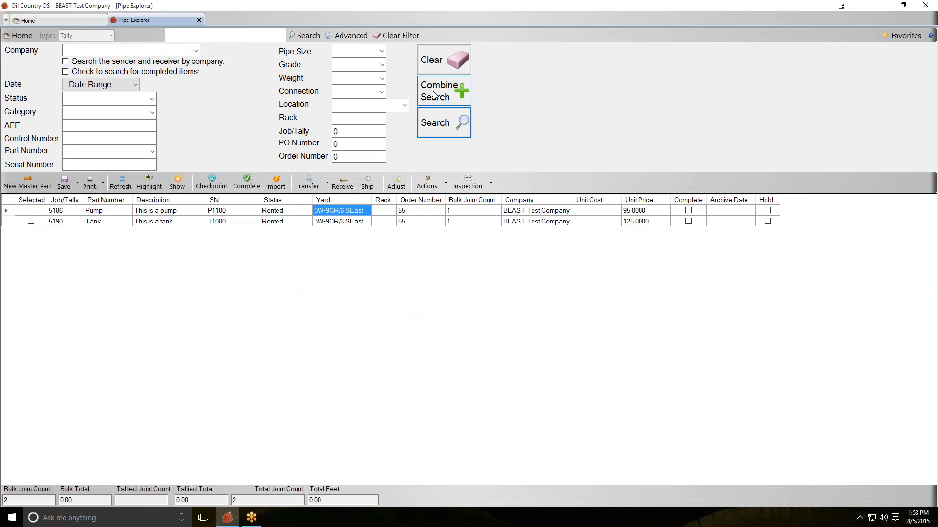
{"action": "left_click", "coordinate": [442, 123]}
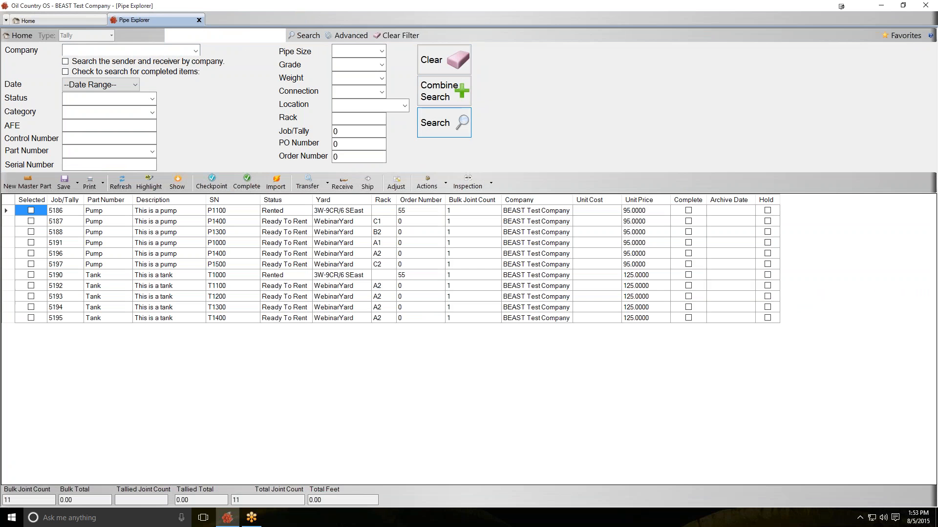
Step: Filter the inventory to items with status Ready To Rent and run the search
{"action": "left_click", "coordinate": [274, 211]}
{"action": "left_click", "coordinate": [330, 213]}
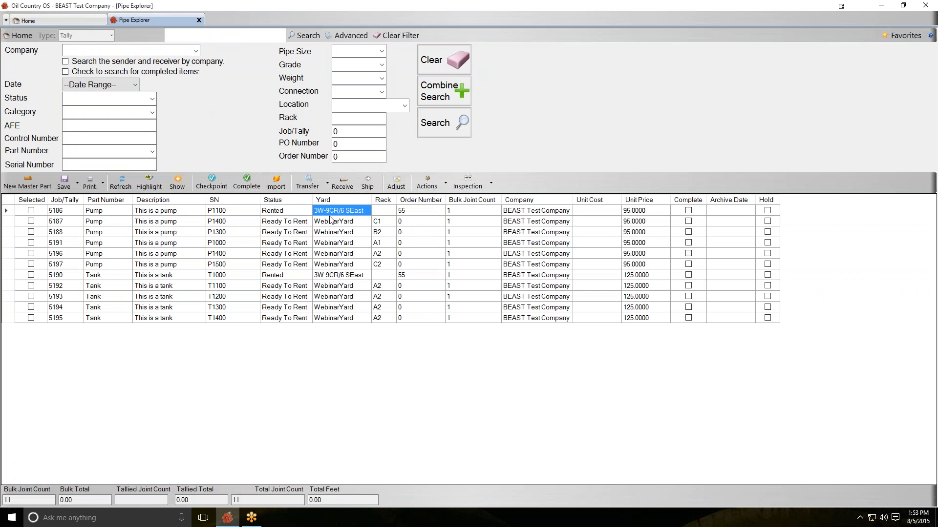
{"action": "left_click", "coordinate": [271, 268]}
{"action": "left_click", "coordinate": [120, 98]}
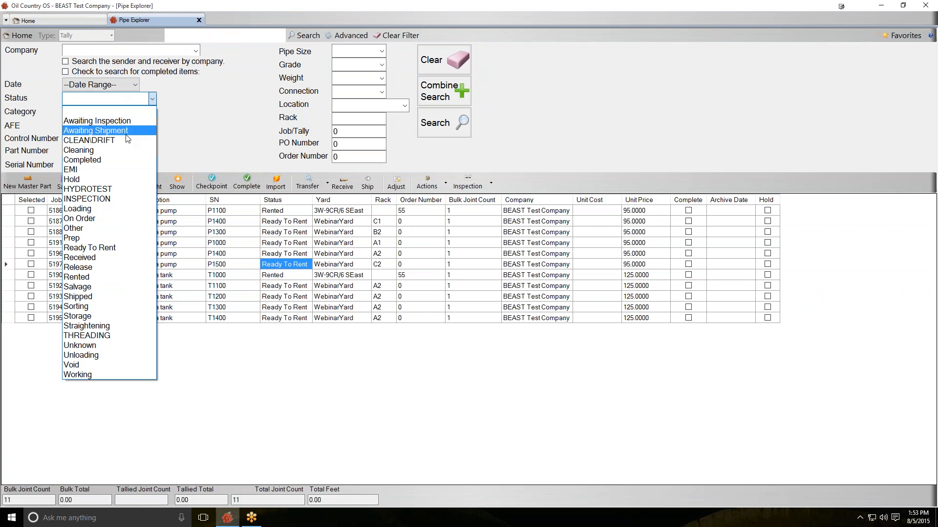
{"action": "left_click", "coordinate": [122, 247]}
{"action": "left_click", "coordinate": [441, 122]}
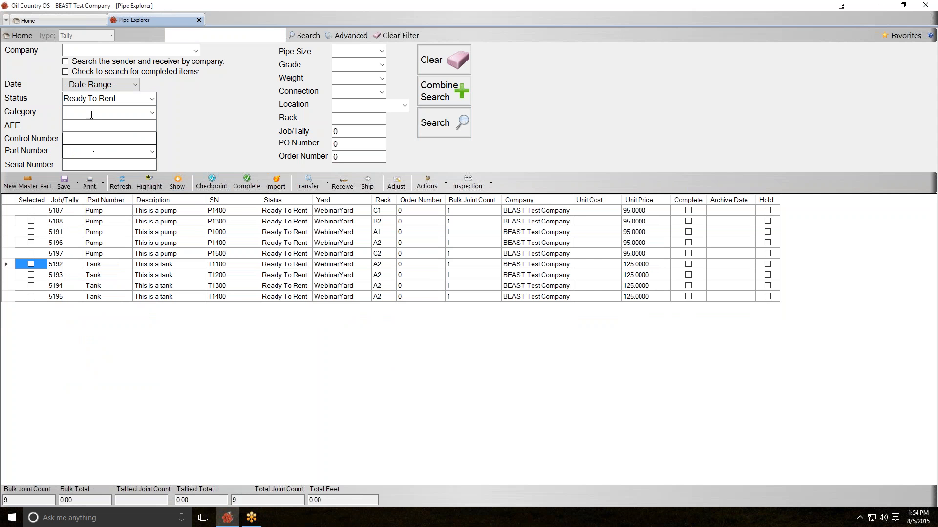
Step: Add the Ready To Rent pump P1400 from rack C1 to the existing rental order by entering its order number
{"action": "left_click", "coordinate": [31, 210]}
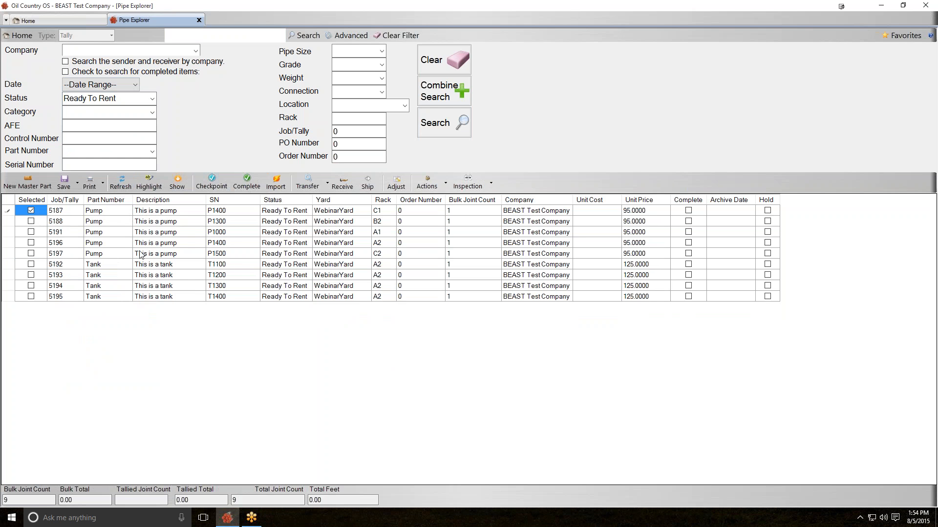
{"action": "right_click", "coordinate": [132, 211]}
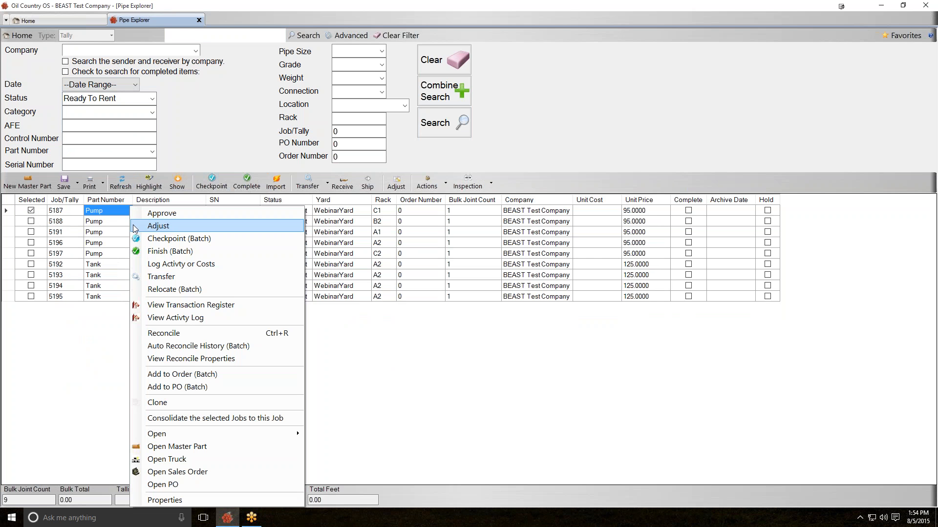
{"action": "mouse_move", "coordinate": [180, 434]}
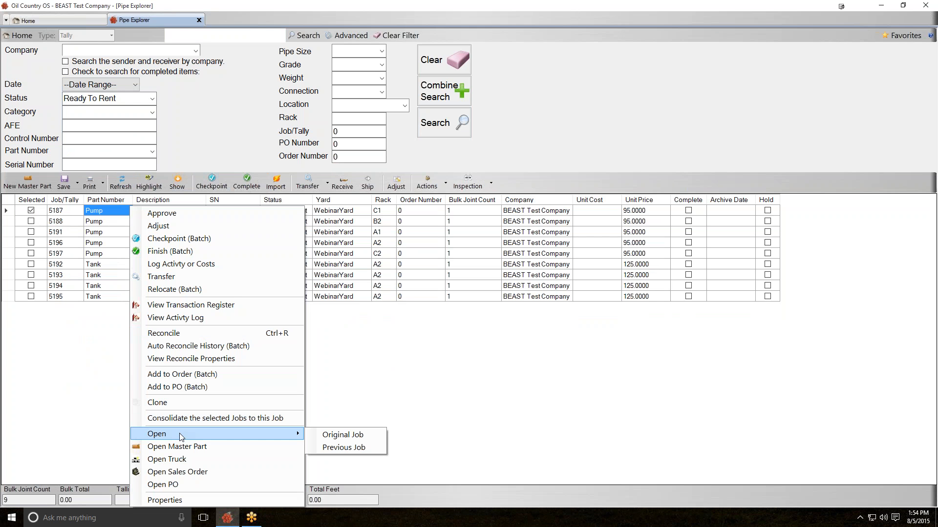
{"action": "left_click", "coordinate": [177, 375]}
{"action": "type", "text": "55"}
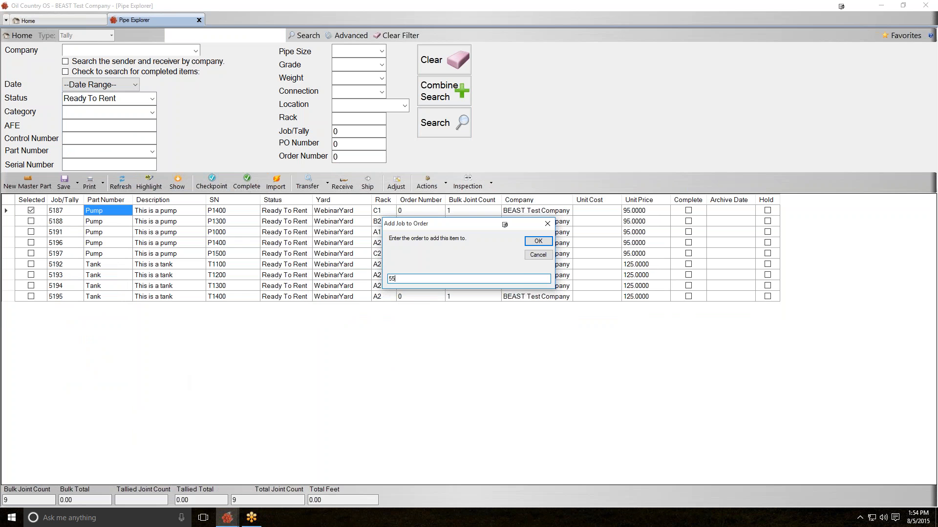
{"action": "left_click", "coordinate": [538, 242]}
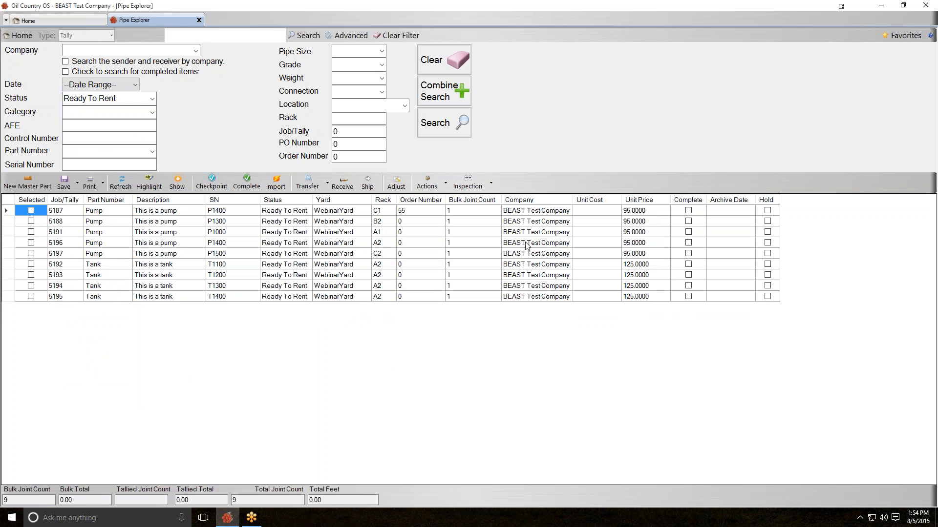
Step: Open the sales order of pump P1400 and checkpoint its pump line as Rented
{"action": "right_click", "coordinate": [410, 208]}
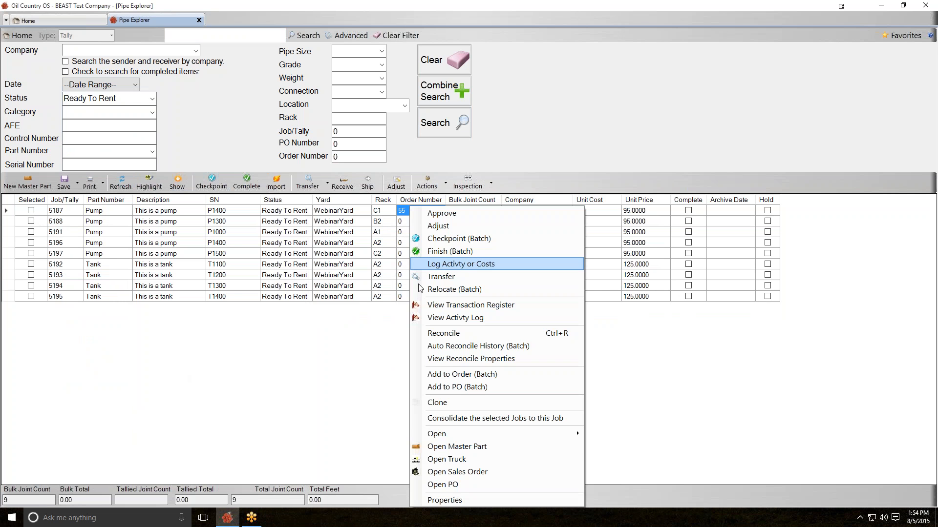
{"action": "left_click", "coordinate": [447, 473]}
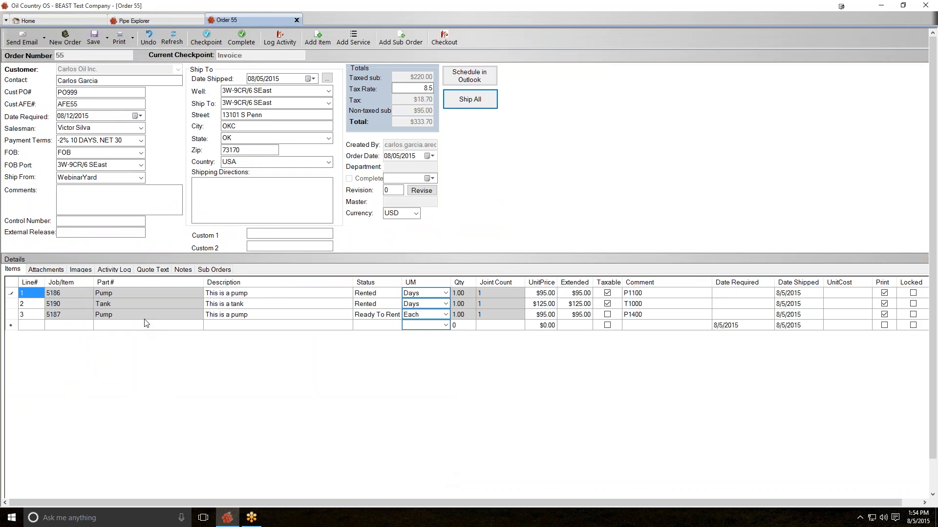
{"action": "left_click", "coordinate": [367, 325]}
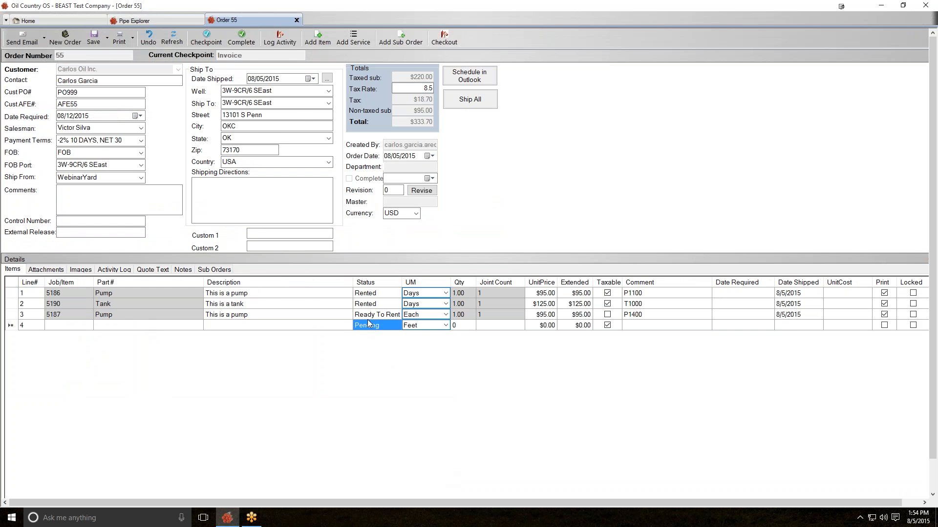
{"action": "left_click", "coordinate": [368, 318]}
{"action": "right_click", "coordinate": [369, 319]}
{"action": "left_click", "coordinate": [370, 323]}
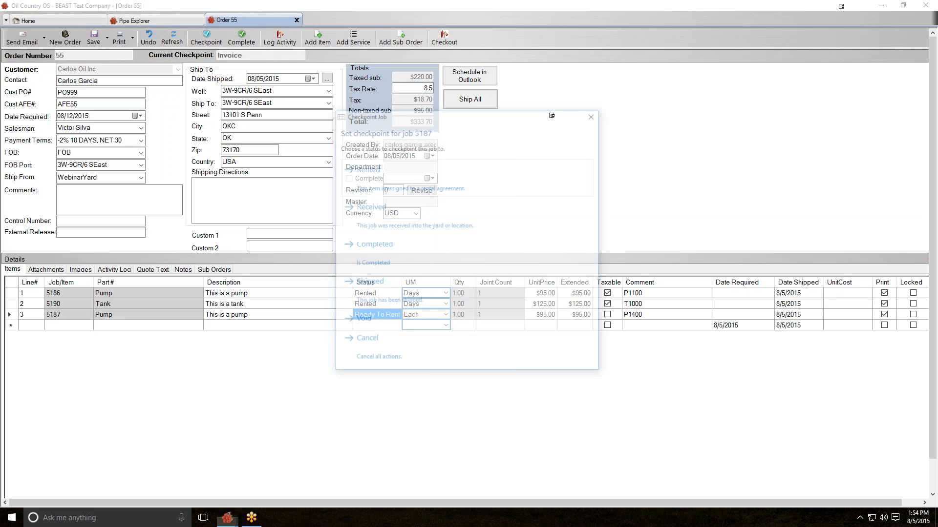
{"action": "left_click", "coordinate": [364, 188]}
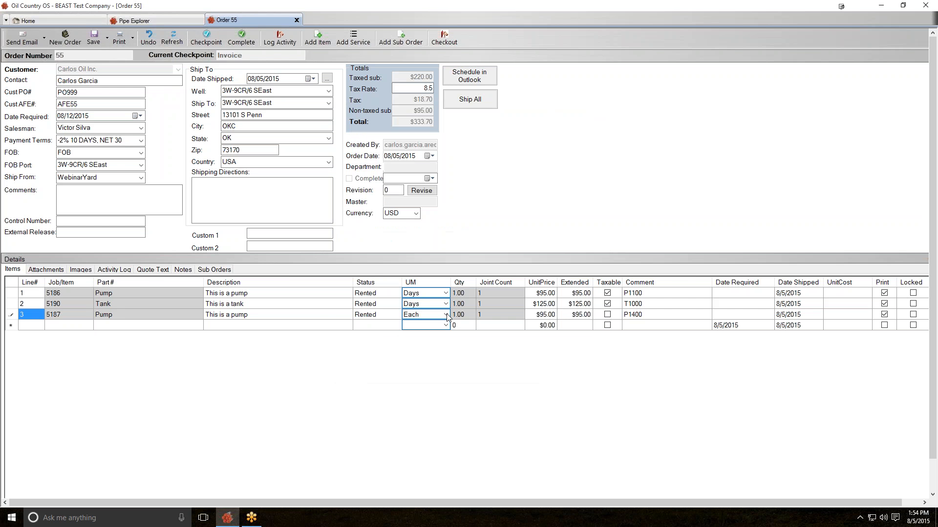
Step: Enable quantity editing for the order's lines and set the P1400 pump line's unit of measure to Days
{"action": "right_click", "coordinate": [461, 315]}
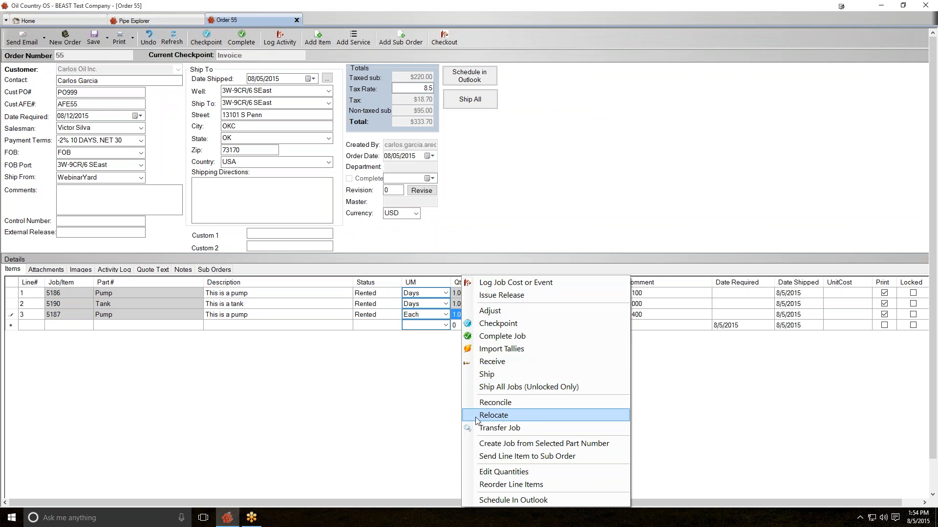
{"action": "left_click", "coordinate": [476, 472]}
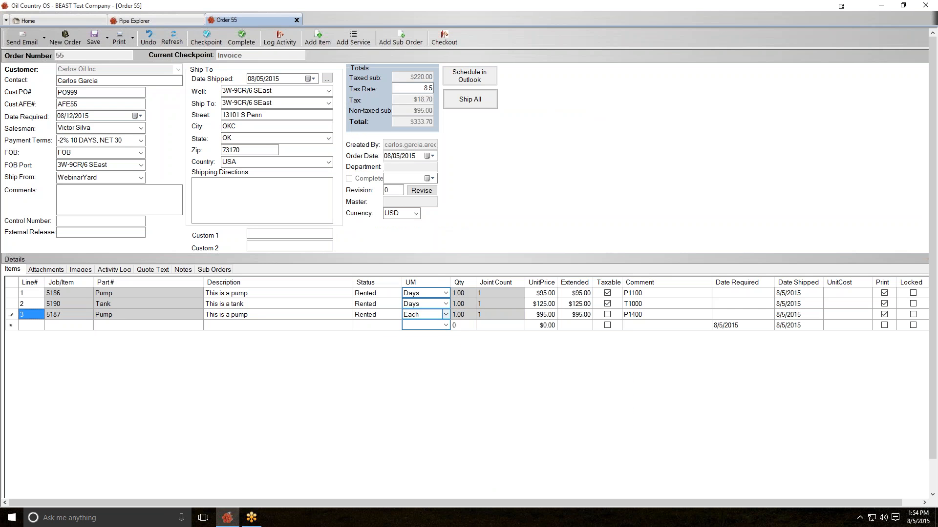
{"action": "left_click", "coordinate": [445, 317]}
{"action": "left_click", "coordinate": [445, 320]}
{"action": "left_click", "coordinate": [441, 339]}
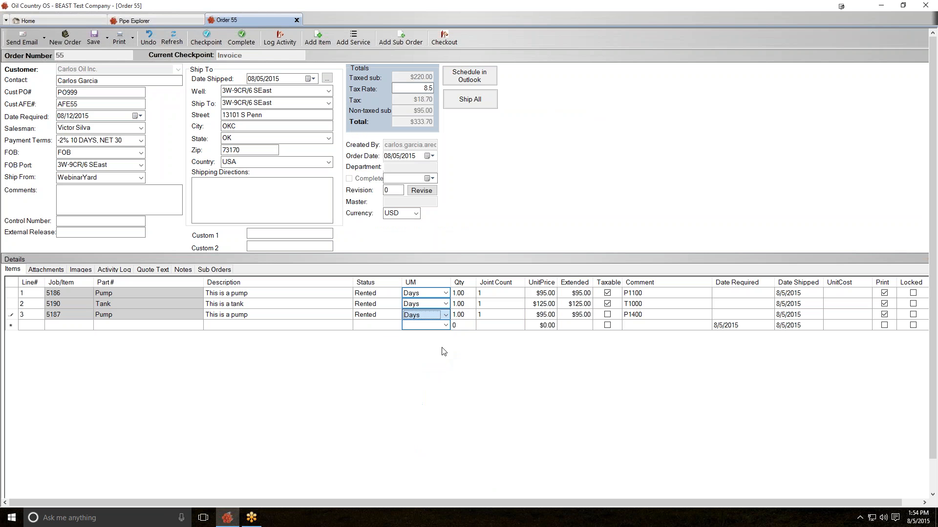
Step: Set the quantity to 25 on all three order lines, P1100, T1000 and P1400
{"action": "left_click", "coordinate": [469, 295]}
{"action": "type", "text": "25"}
{"action": "left_click", "coordinate": [468, 305]}
{"action": "type", "text": "25"}
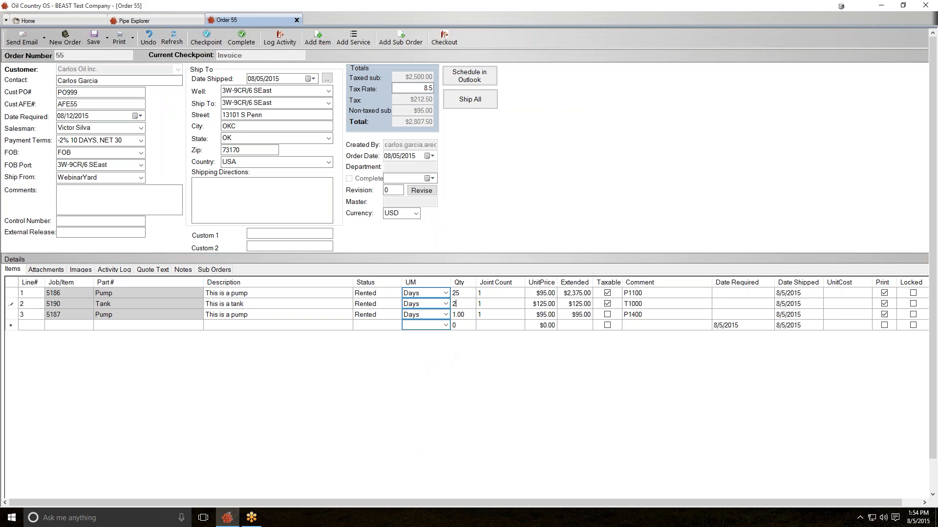
{"action": "left_click", "coordinate": [470, 316]}
{"action": "type", "text": "25"}
Step: Mark the P1400 pump line as taxable and save the order
{"action": "left_click", "coordinate": [562, 316]}
{"action": "left_click", "coordinate": [607, 314]}
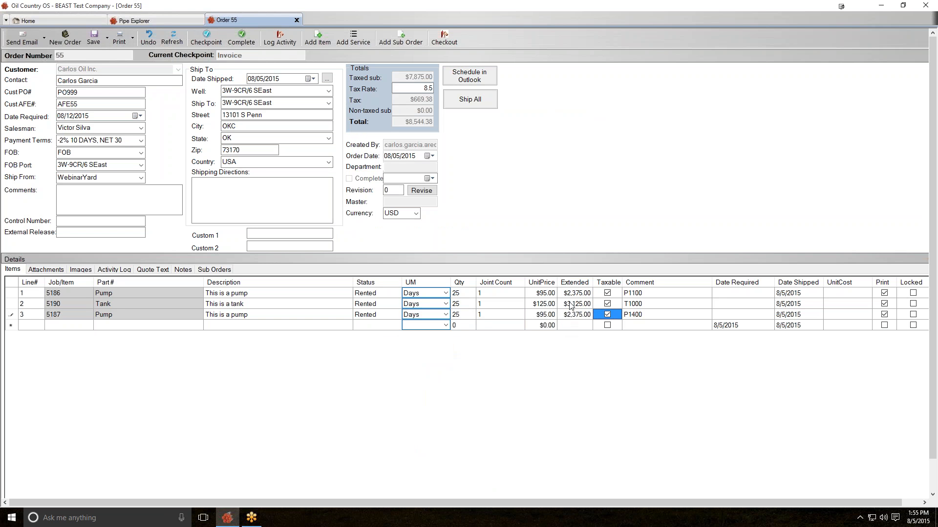
{"action": "left_click", "coordinate": [101, 37]}
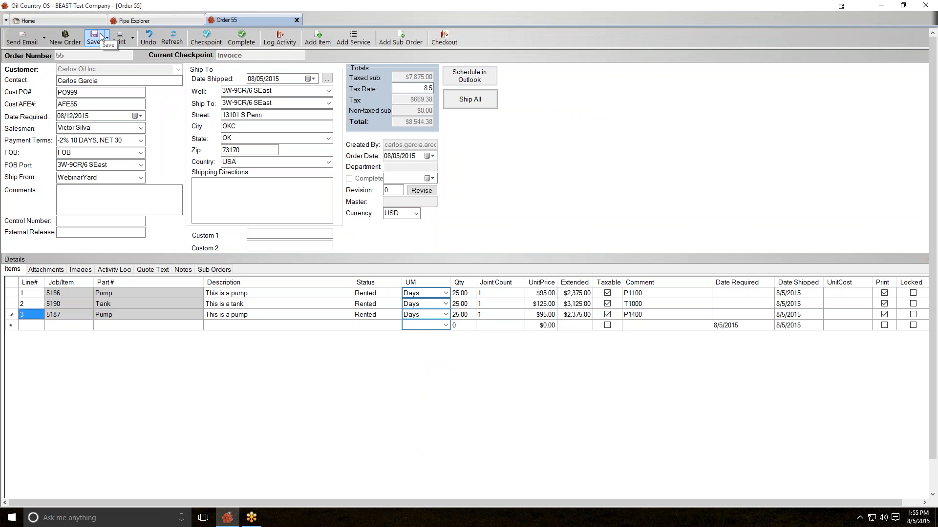
Step: Relocate the entire job of pump P1400 to location 3W-9CR/6 SEast and accept its item record
{"action": "right_click", "coordinate": [224, 318]}
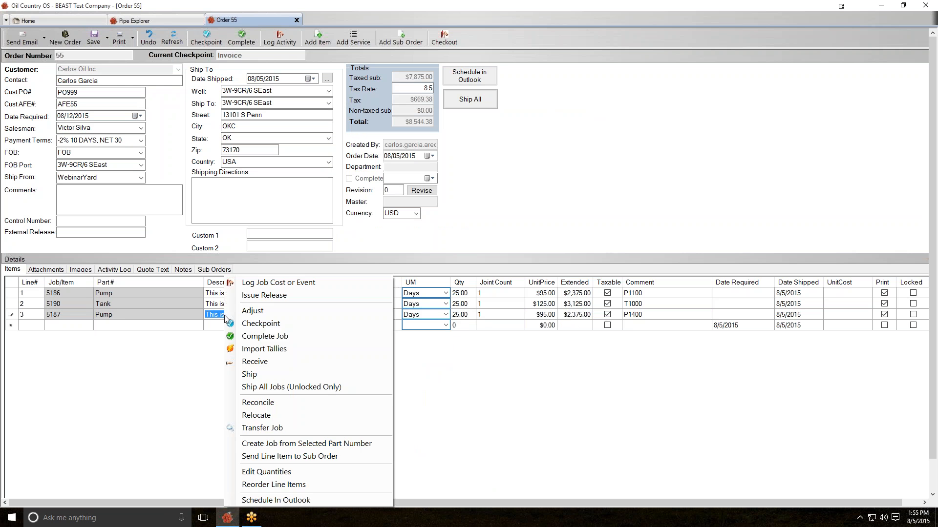
{"action": "left_click", "coordinate": [248, 426]}
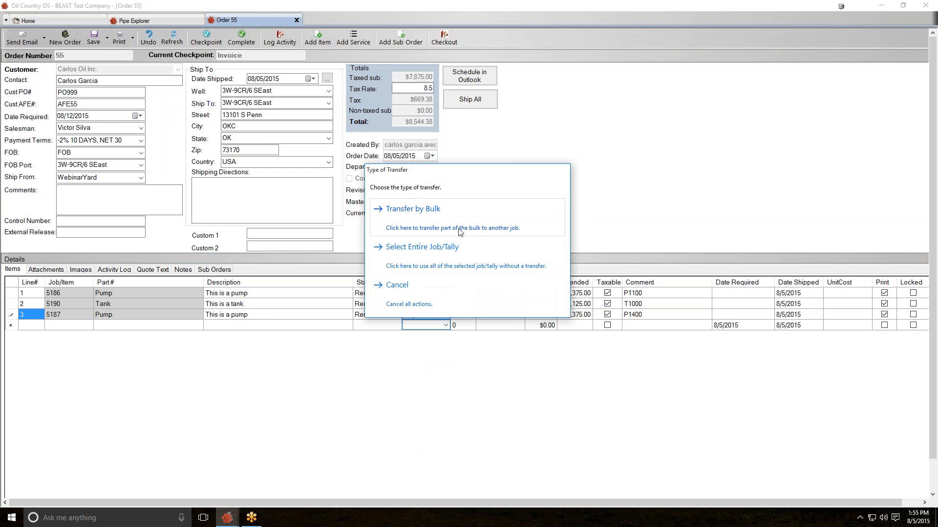
{"action": "left_click", "coordinate": [461, 248]}
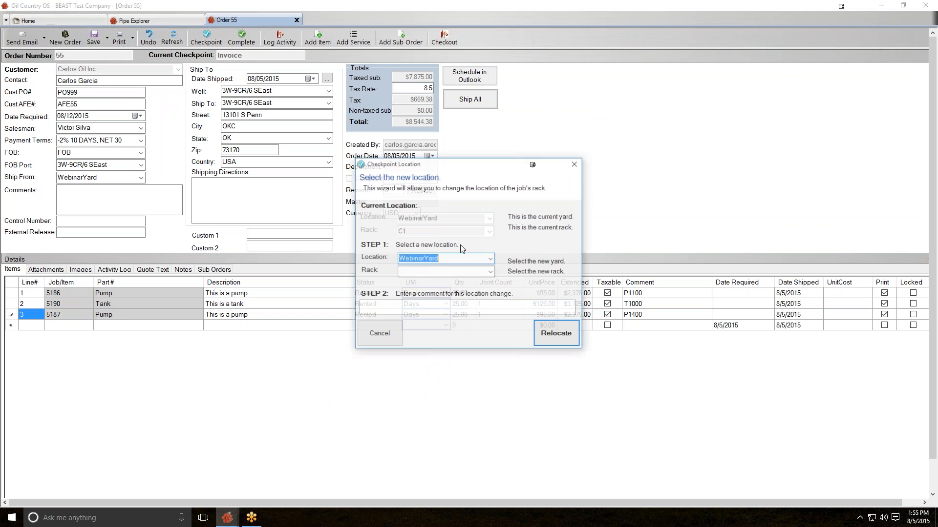
{"action": "left_click", "coordinate": [490, 258]}
{"action": "left_click", "coordinate": [488, 268]}
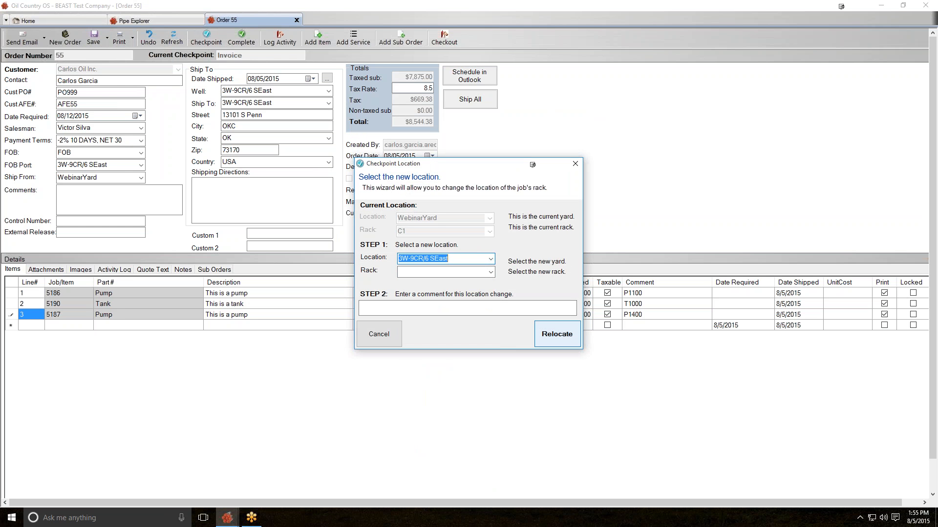
{"action": "left_click", "coordinate": [569, 334]}
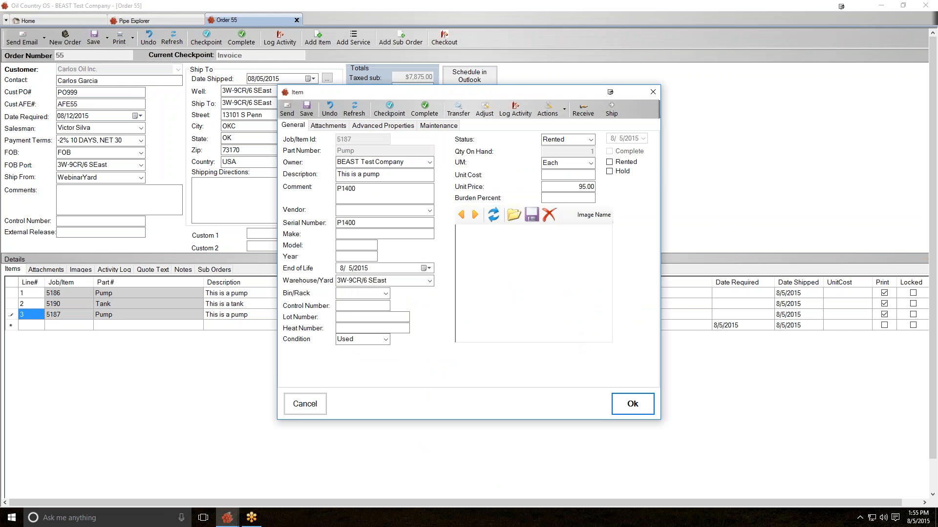
{"action": "left_click", "coordinate": [615, 403]}
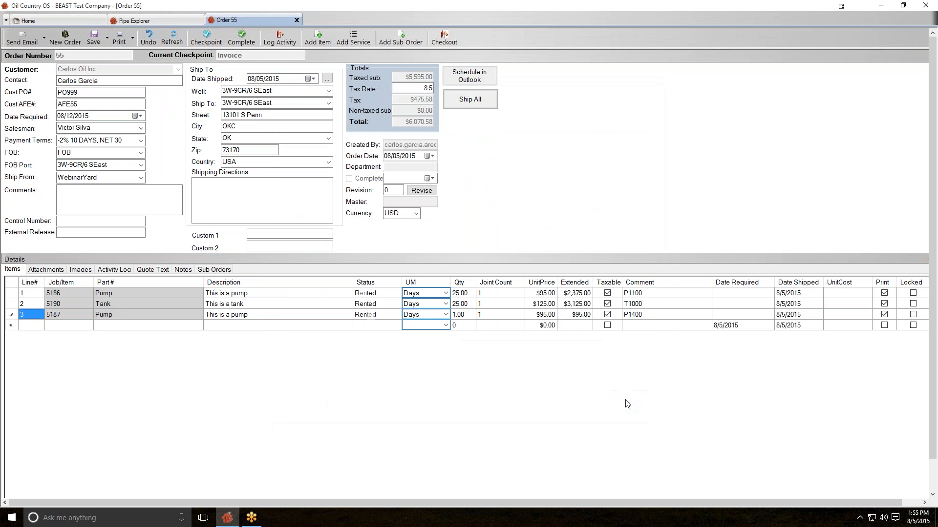
Step: Set the P1400 pump line's quantity to 25 again and save the order
{"action": "left_click", "coordinate": [464, 316]}
{"action": "type", "text": "25"}
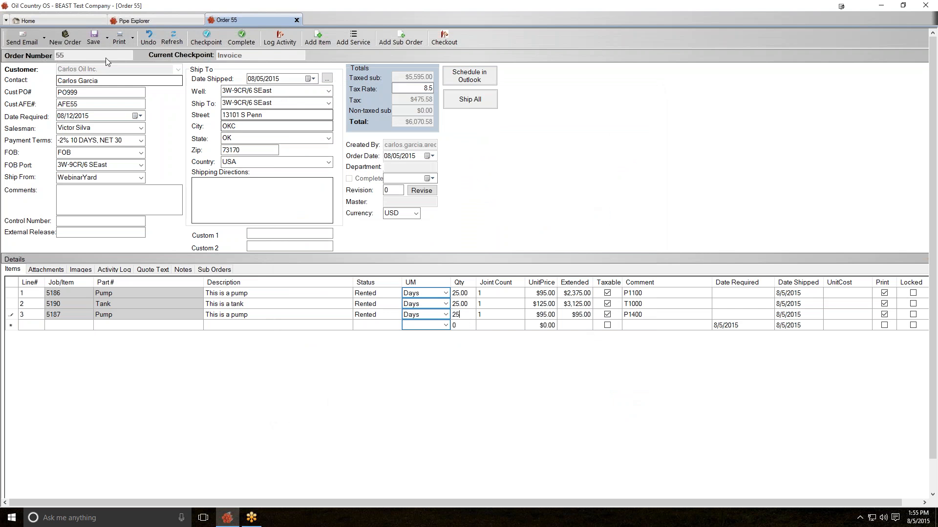
{"action": "left_click", "coordinate": [94, 39]}
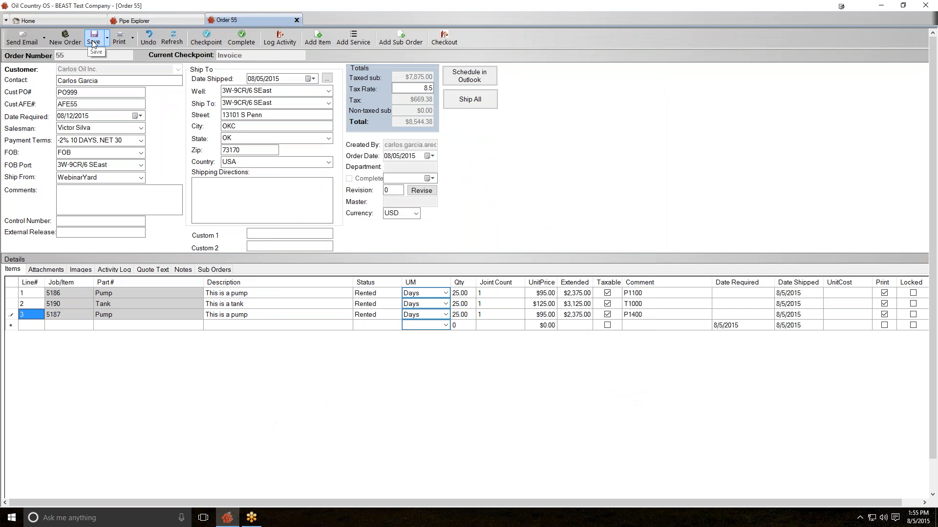
Step: Open the order's invoice print preview, widen it to review all amounts, and close it
{"action": "left_click", "coordinate": [118, 41]}
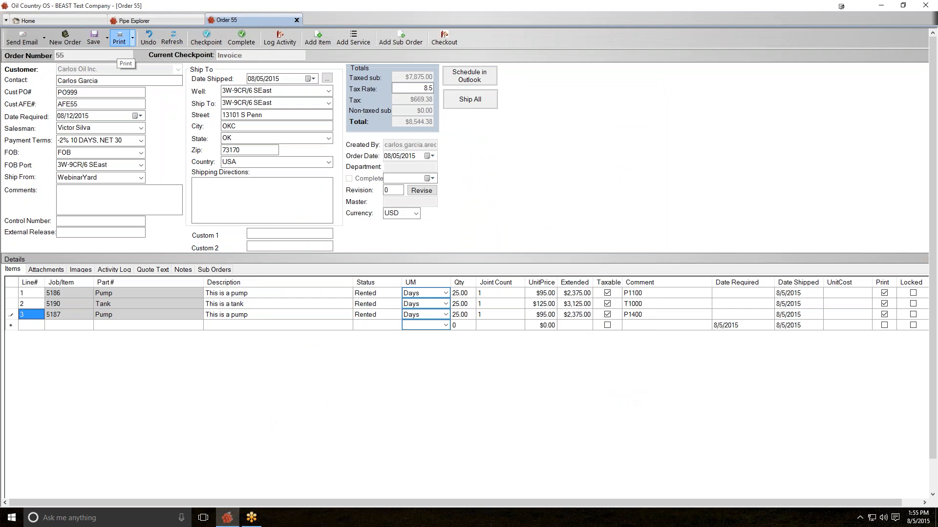
{"action": "left_click_drag", "start_coordinate": [226, 81], "coordinate": [216, 53]}
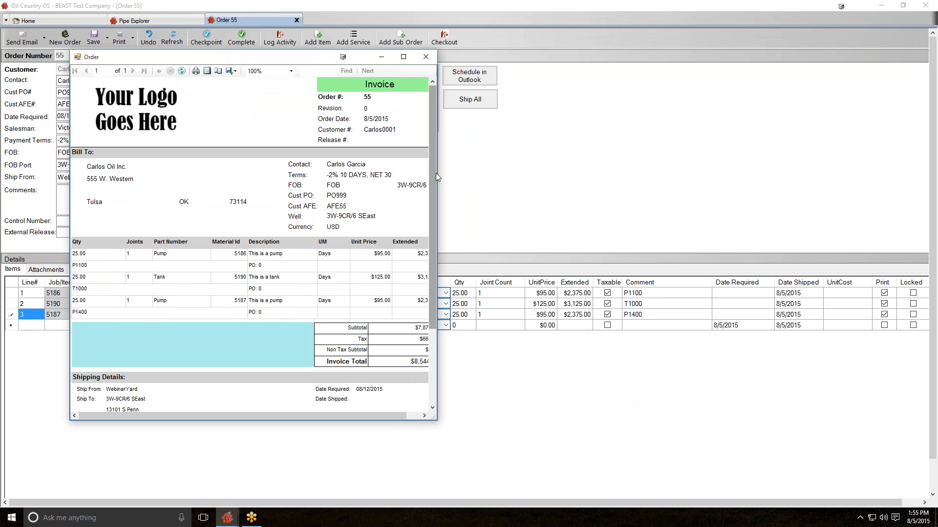
{"action": "left_click_drag", "start_coordinate": [436, 174], "coordinate": [511, 179]}
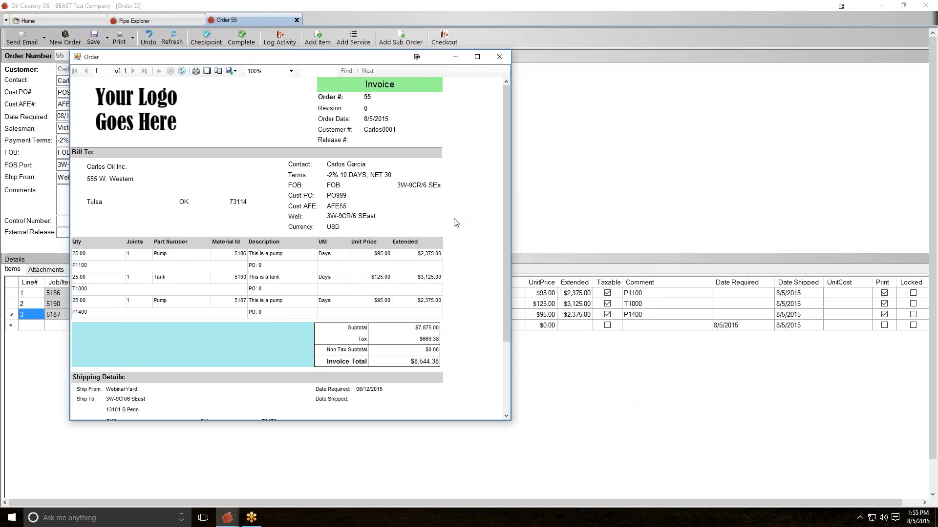
{"action": "left_click", "coordinate": [508, 57]}
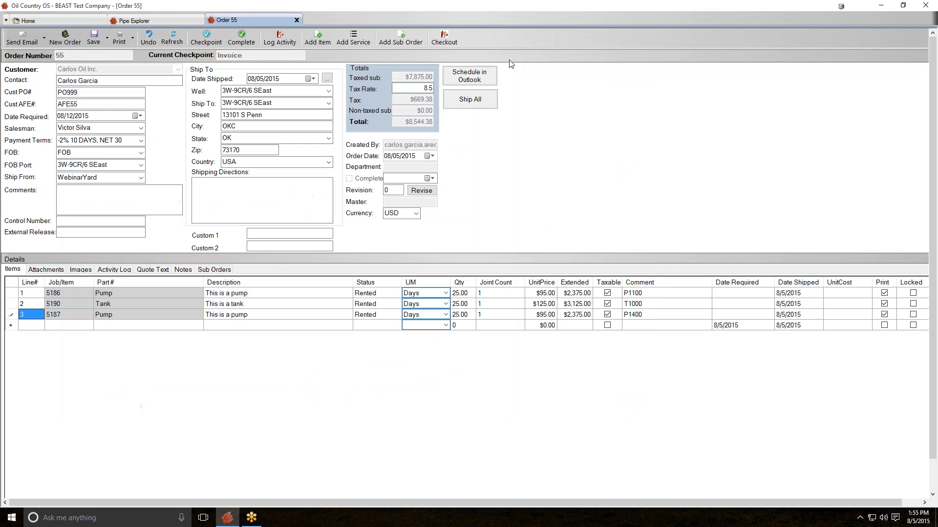
Step: Return to the inventory explorer, rerun the Ready To Rent search and review the pumps and tanks still available
{"action": "left_click", "coordinate": [178, 20]}
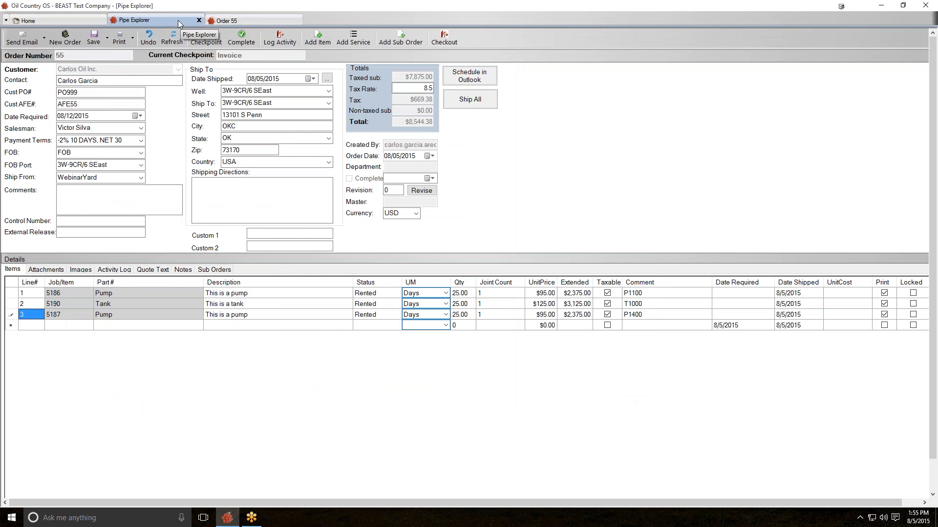
{"action": "left_click", "coordinate": [451, 123]}
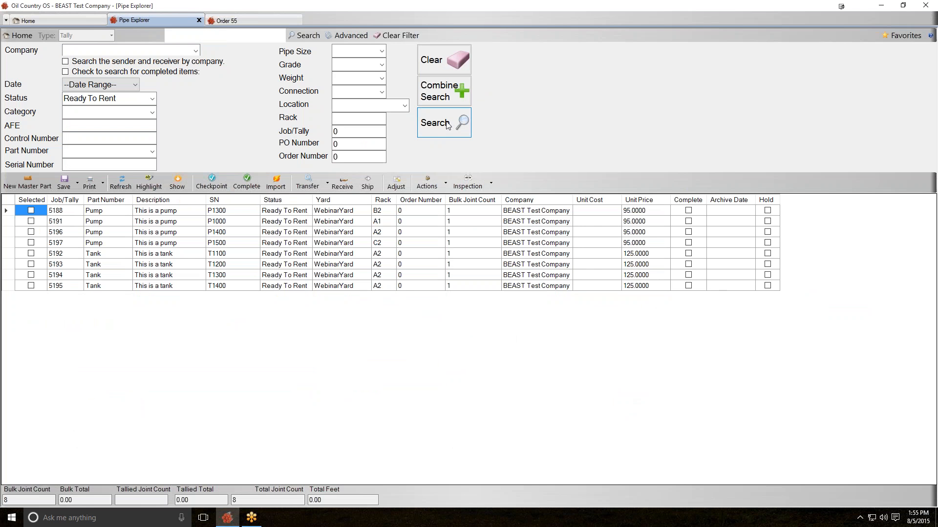
{"action": "left_click_drag", "start_coordinate": [253, 213], "coordinate": [327, 289]}
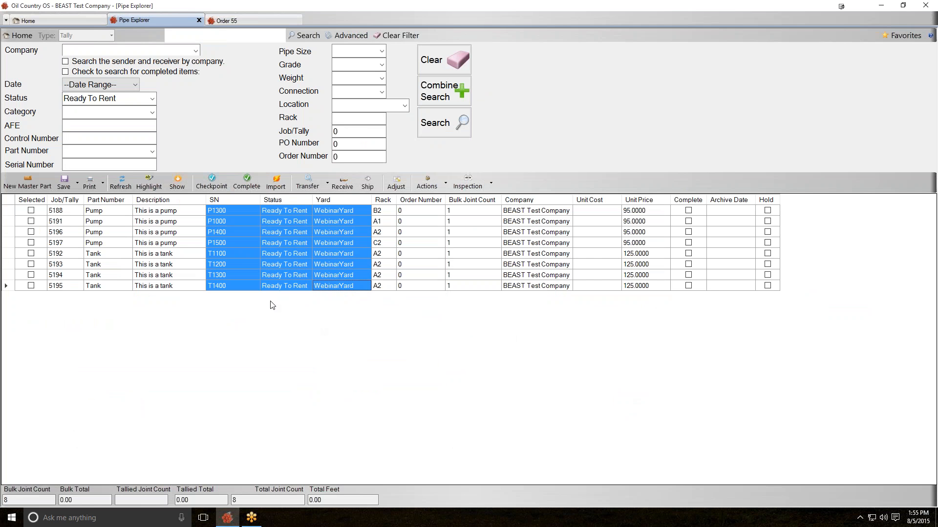
{"action": "left_click", "coordinate": [80, 214]}
{"action": "left_click_drag", "start_coordinate": [80, 214], "coordinate": [81, 277]}
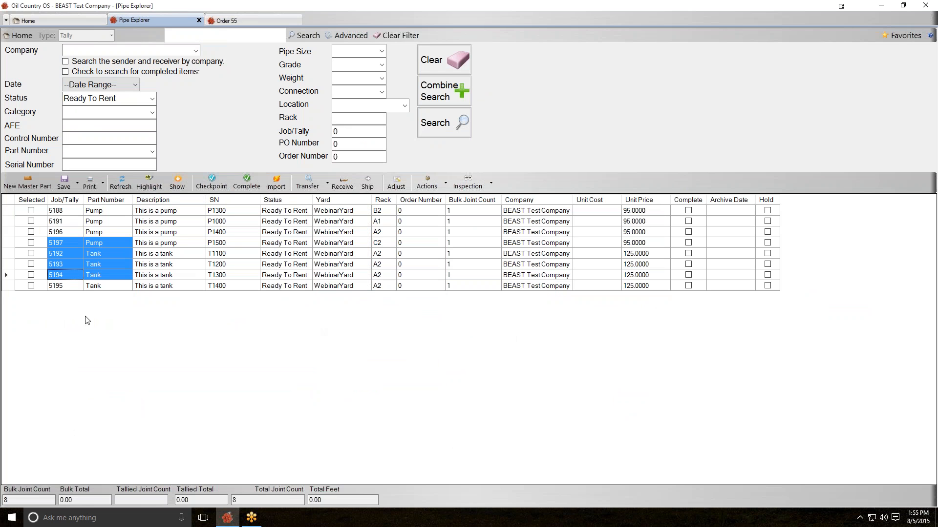
Step: Mark the rental order as complete without completing its jobs, check the actions available on its first line, and close the order
{"action": "left_click", "coordinate": [230, 23]}
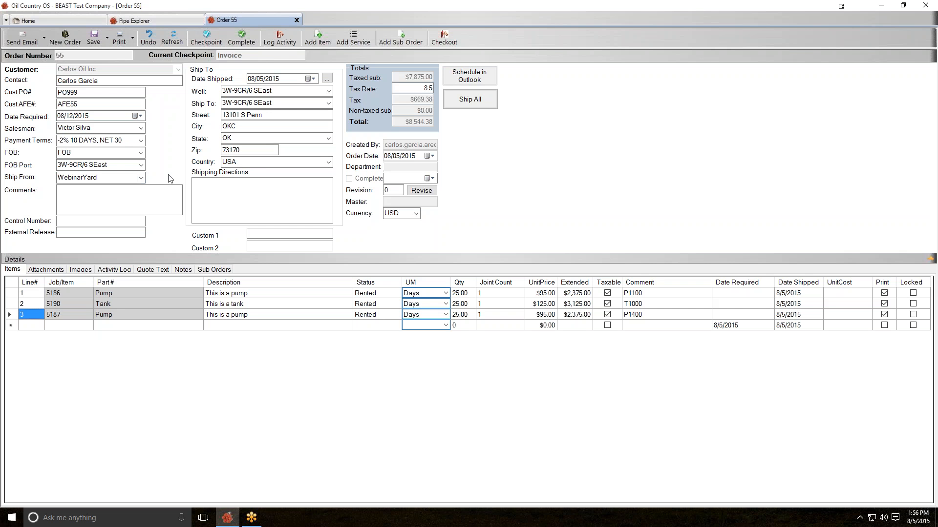
{"action": "left_click", "coordinate": [240, 38]}
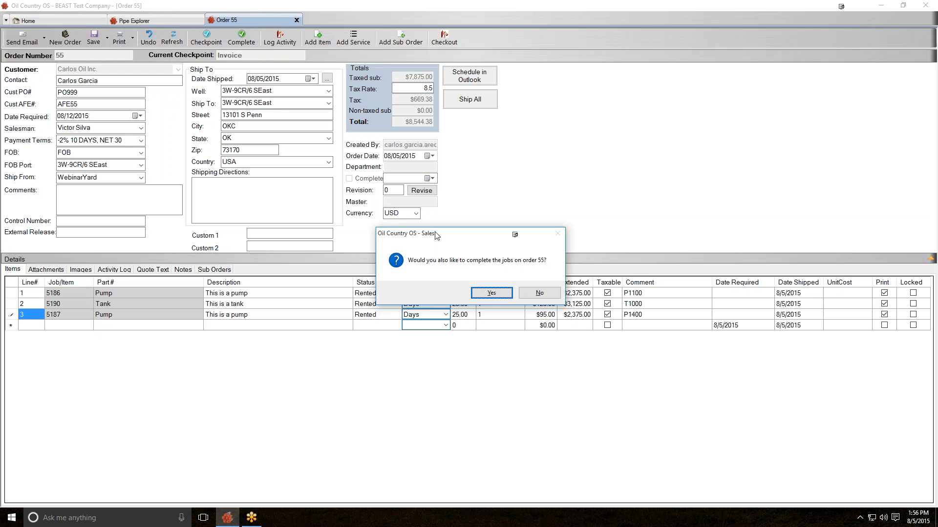
{"action": "left_click_drag", "start_coordinate": [437, 235], "coordinate": [413, 205]}
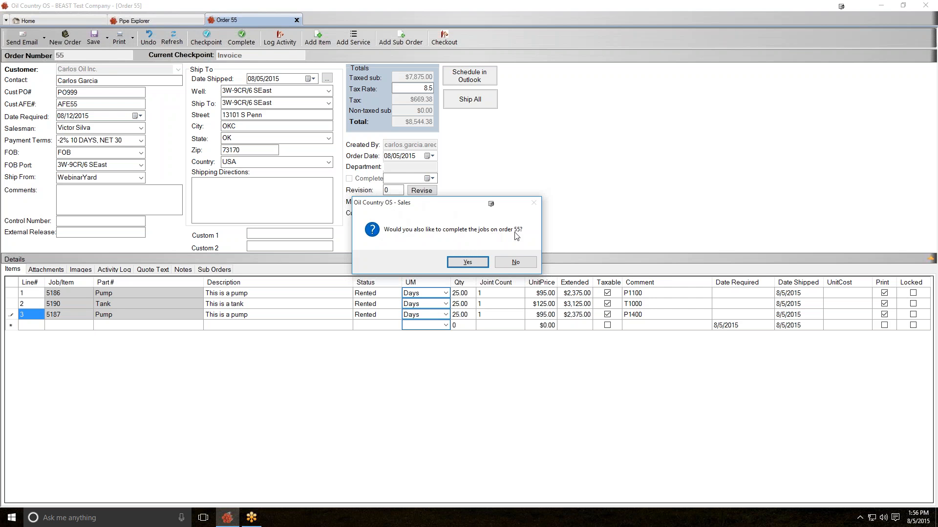
{"action": "left_click", "coordinate": [517, 263]}
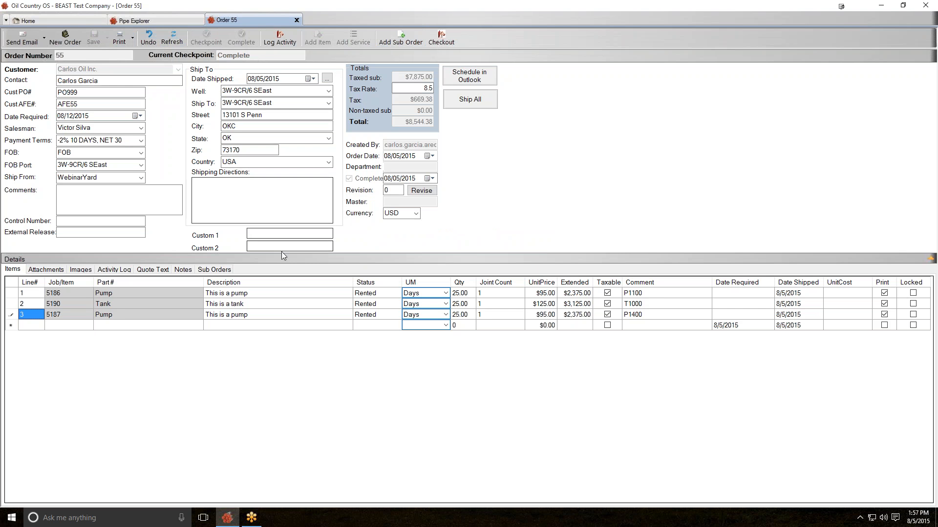
{"action": "right_click", "coordinate": [361, 296]}
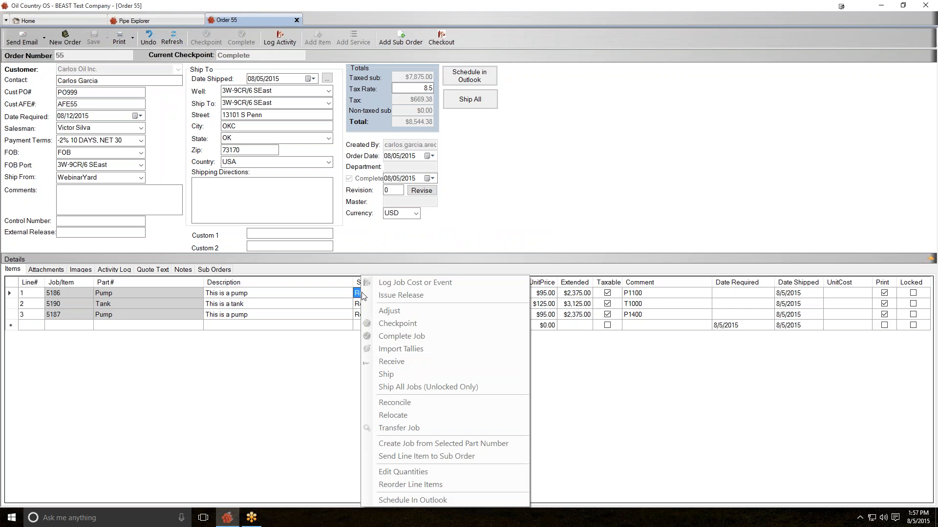
{"action": "left_click", "coordinate": [462, 212]}
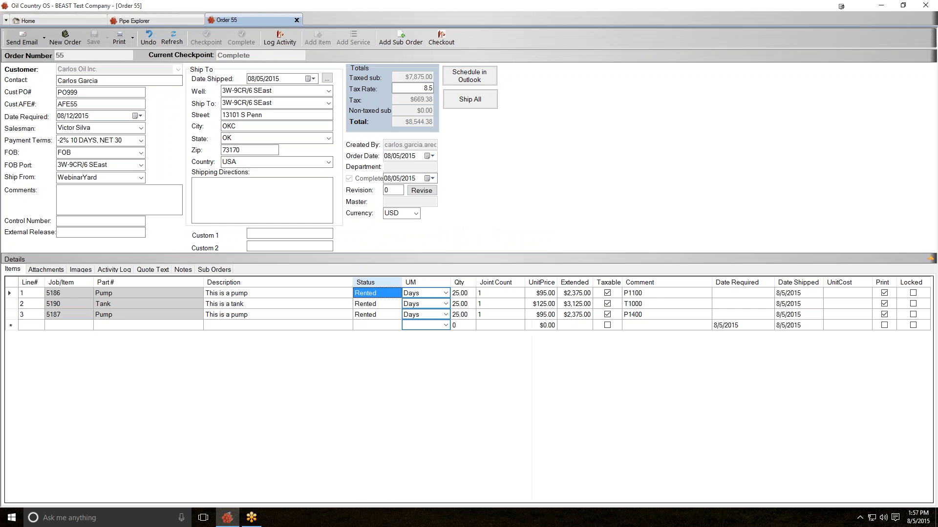
{"action": "left_click", "coordinate": [297, 20]}
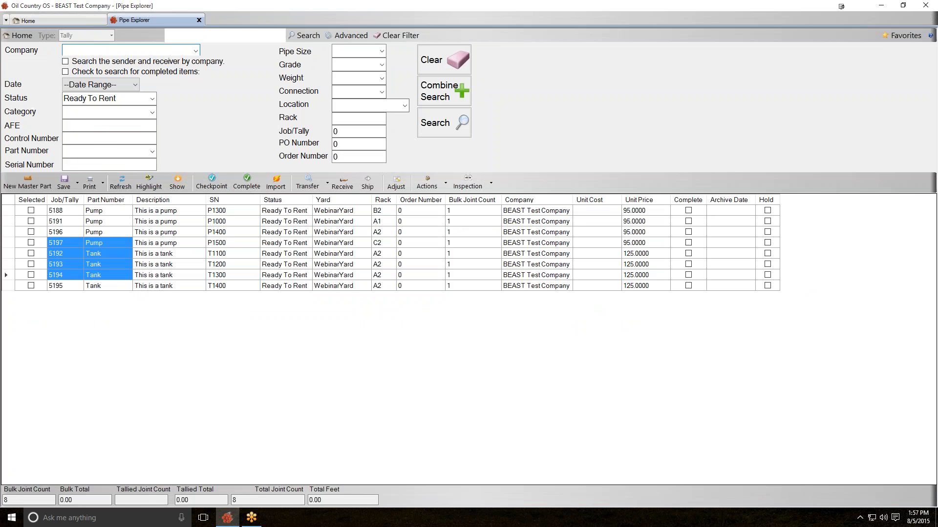
Step: Clear the Ready To Rent filter and search the inventory by the rental order's number
{"action": "left_click", "coordinate": [152, 98]}
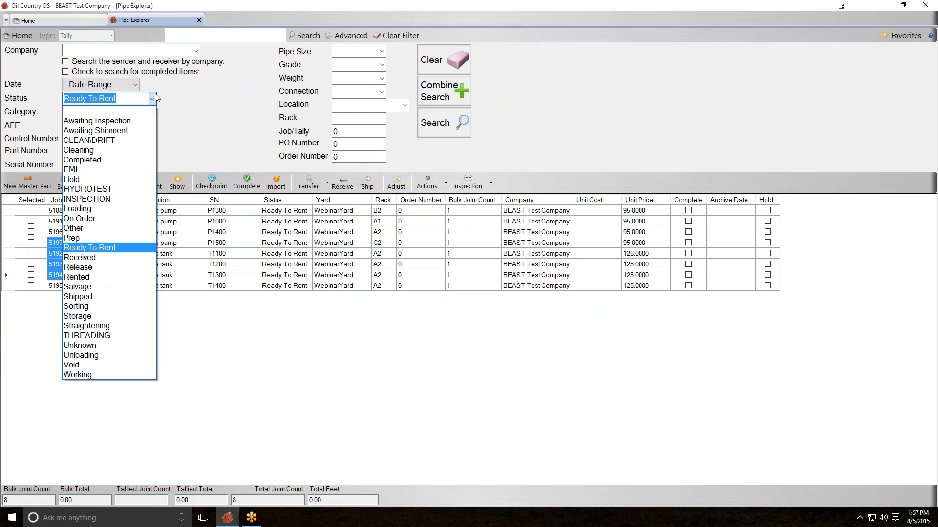
{"action": "left_click", "coordinate": [448, 70]}
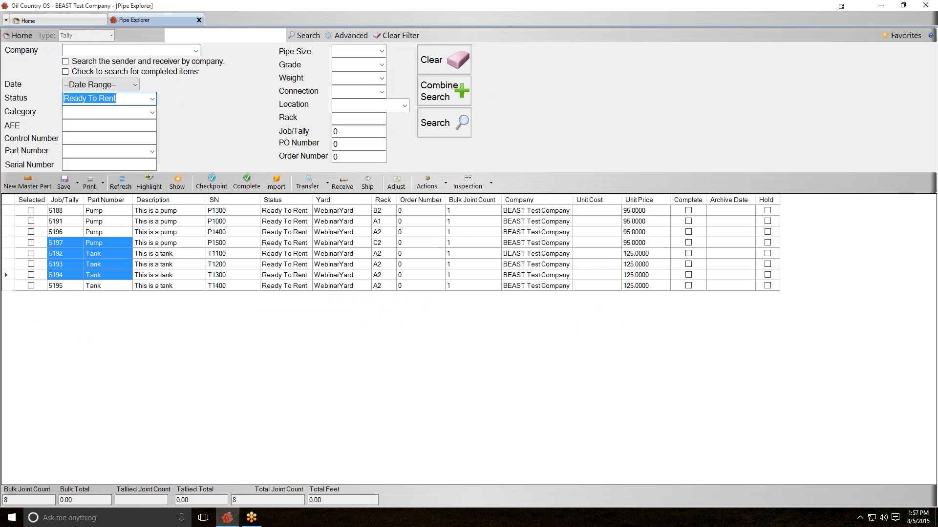
{"action": "left_click", "coordinate": [453, 65]}
{"action": "left_click_drag", "start_coordinate": [359, 157], "coordinate": [335, 157]}
{"action": "type", "text": "55"}
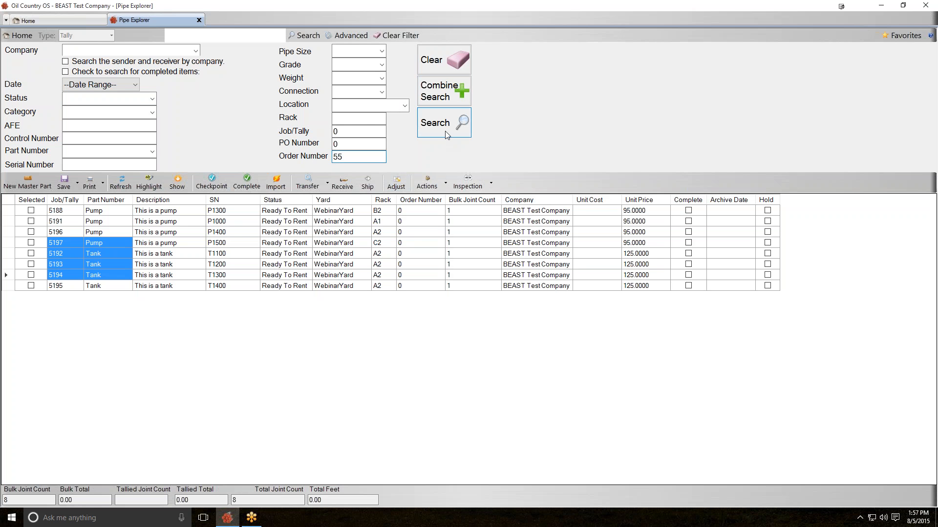
{"action": "left_click", "coordinate": [445, 124]}
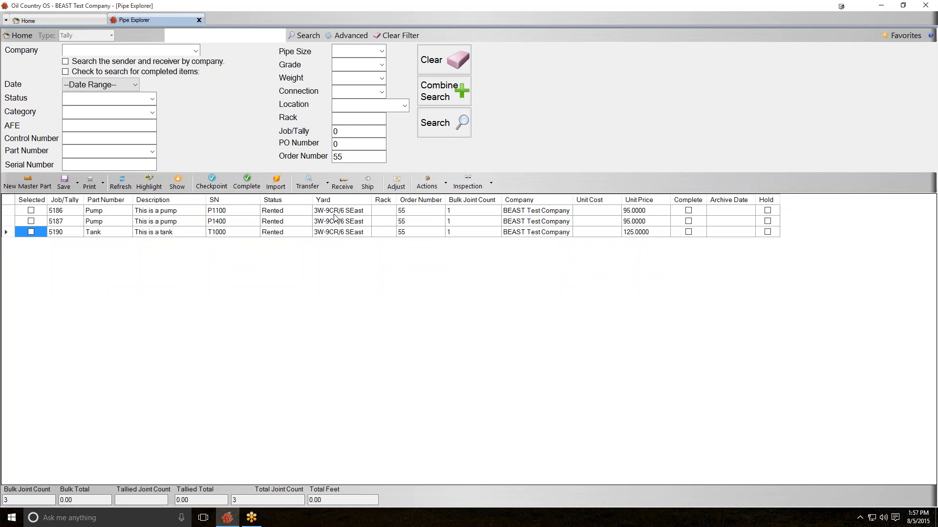
Step: Batch-relocate the entire jobs of P1100, P1400 and T1000 to WebinarYard, rack A2, and accept the item record
{"action": "left_click", "coordinate": [31, 210]}
{"action": "left_click", "coordinate": [30, 222]}
{"action": "left_click", "coordinate": [31, 232]}
{"action": "left_click", "coordinate": [278, 210]}
{"action": "right_click", "coordinate": [278, 211]}
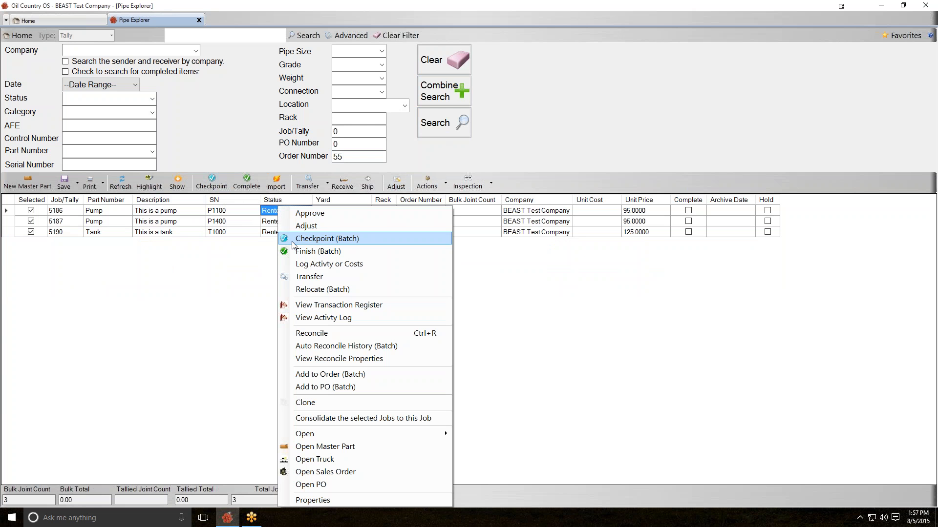
{"action": "left_click", "coordinate": [301, 289]}
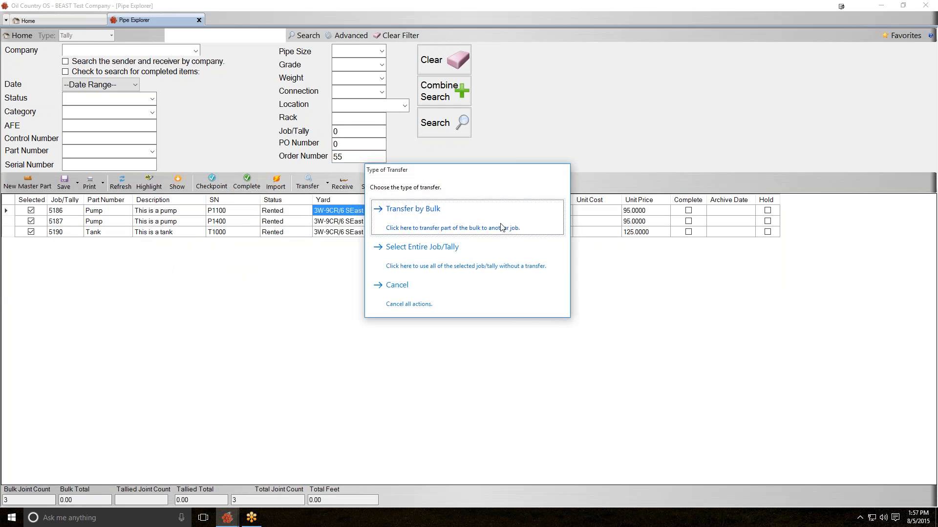
{"action": "left_click", "coordinate": [478, 247]}
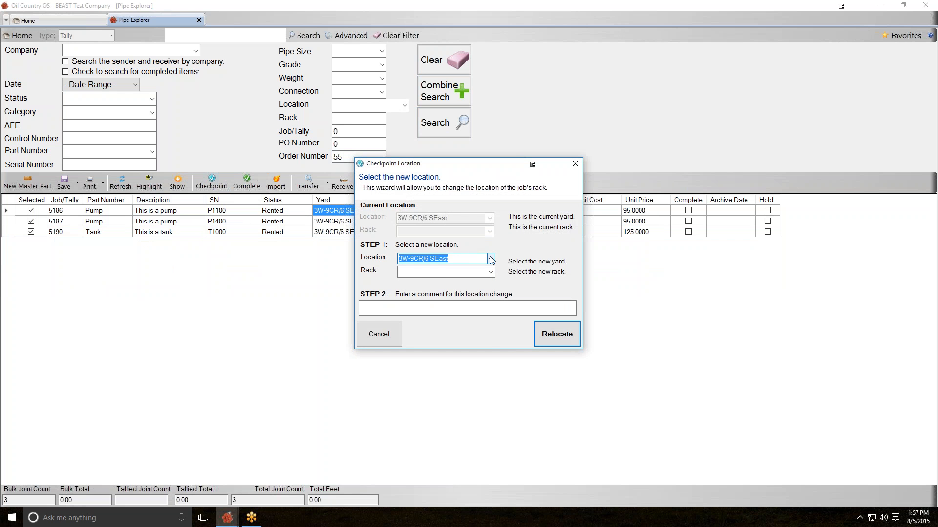
{"action": "left_click", "coordinate": [490, 259]}
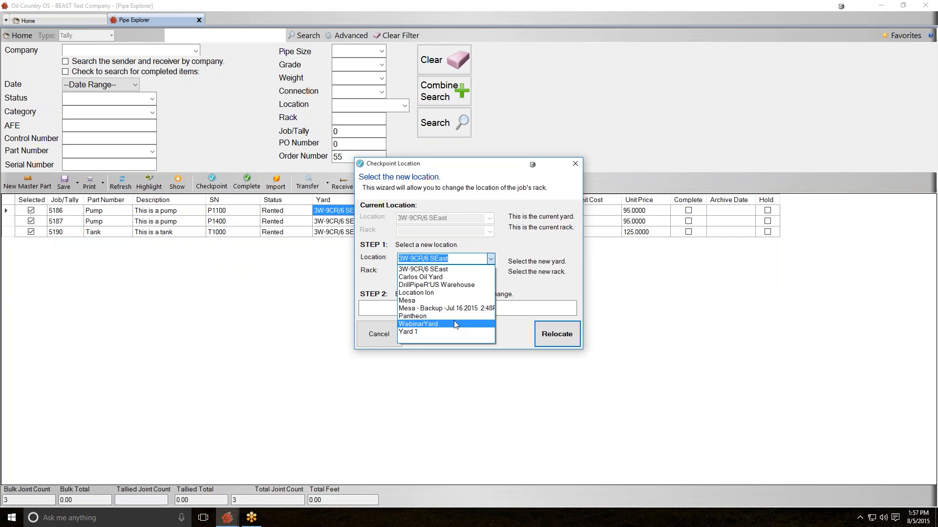
{"action": "left_click", "coordinate": [454, 324]}
{"action": "left_click", "coordinate": [490, 272]}
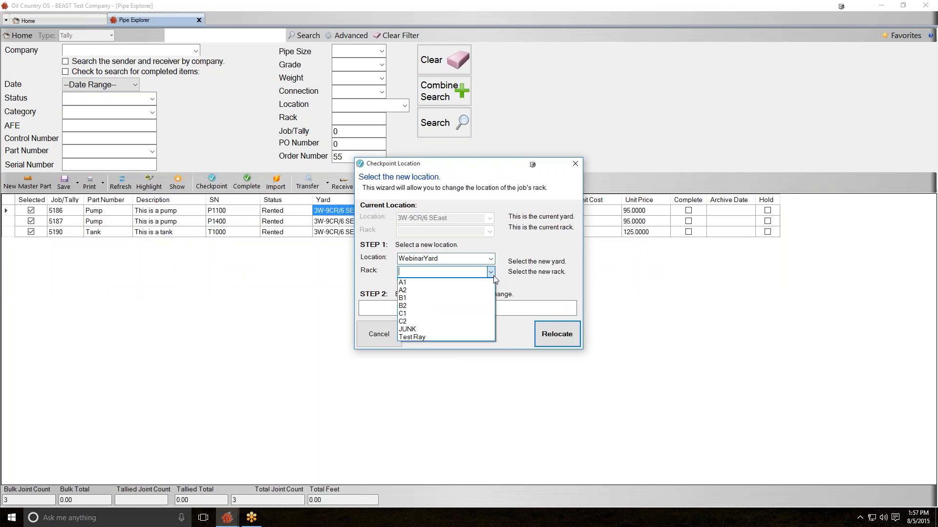
{"action": "left_click", "coordinate": [472, 289]}
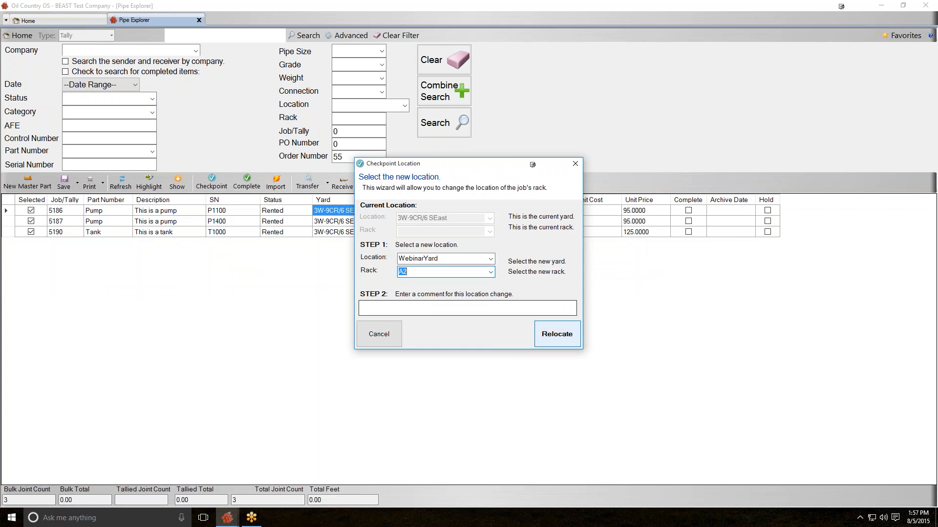
{"action": "left_click", "coordinate": [541, 334]}
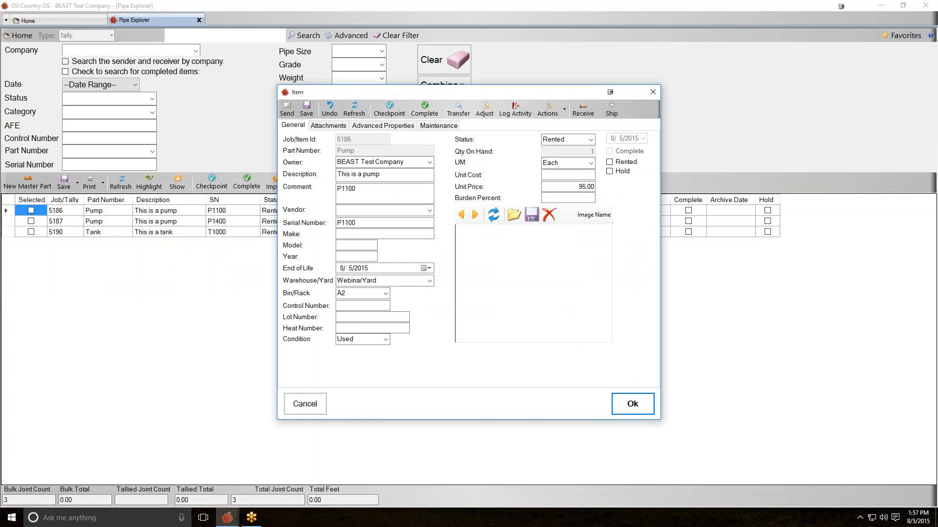
{"action": "left_click", "coordinate": [633, 404]}
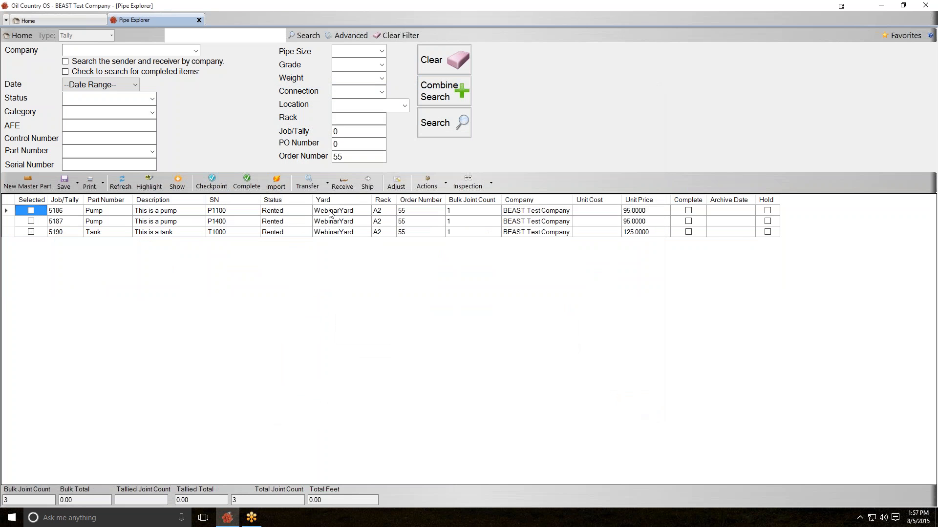
{"action": "left_click_drag", "start_coordinate": [330, 211], "coordinate": [375, 242]}
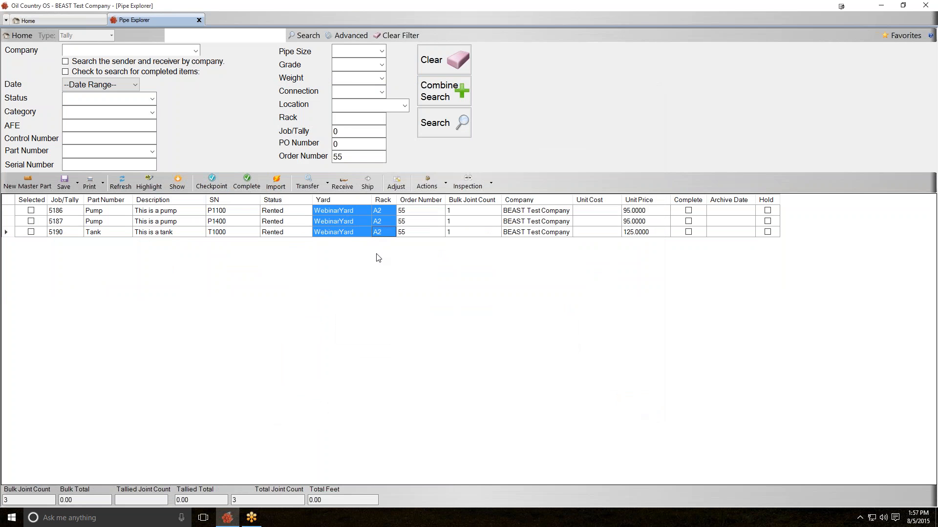
Step: Checkpoint the returned items P1100, P1400 and T1000 together to the Ready To Rent status
{"action": "left_click", "coordinate": [31, 210]}
{"action": "left_click", "coordinate": [30, 221]}
{"action": "left_click", "coordinate": [31, 232]}
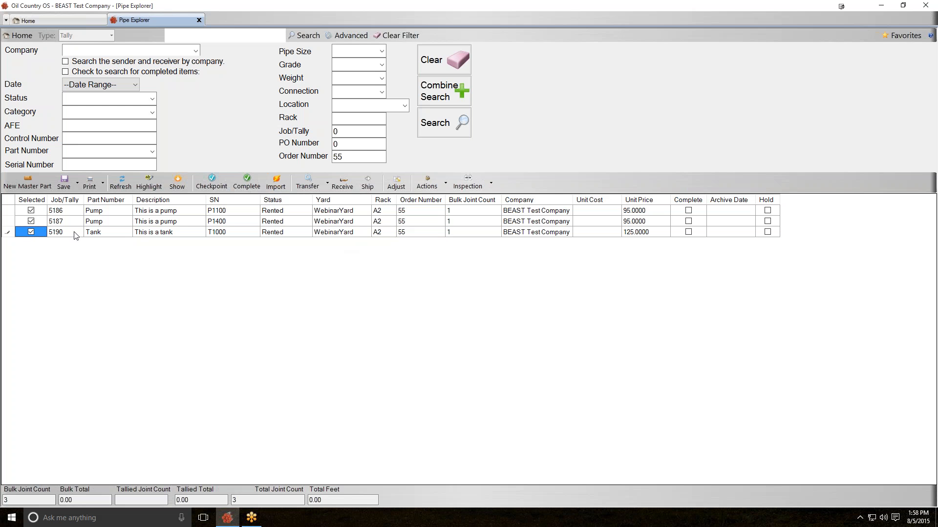
{"action": "left_click", "coordinate": [212, 187]}
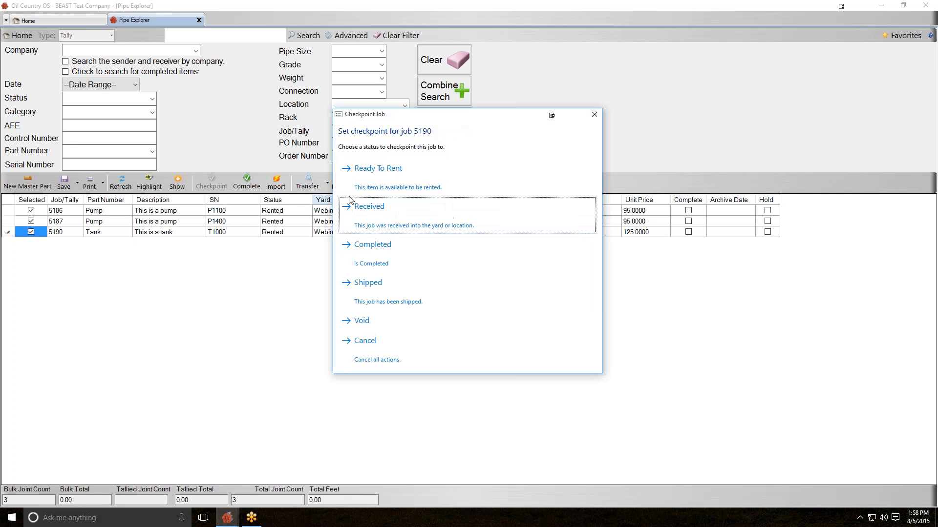
{"action": "left_click", "coordinate": [371, 169]}
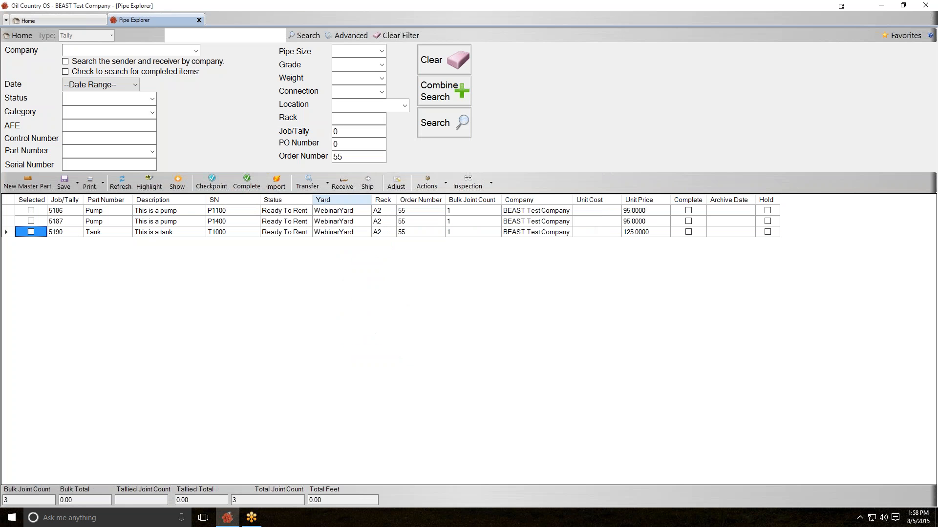
Step: Search the inventory without filters, review the sales order linked to pump P1100, and close both the order and the explorer
{"action": "left_click", "coordinate": [449, 49]}
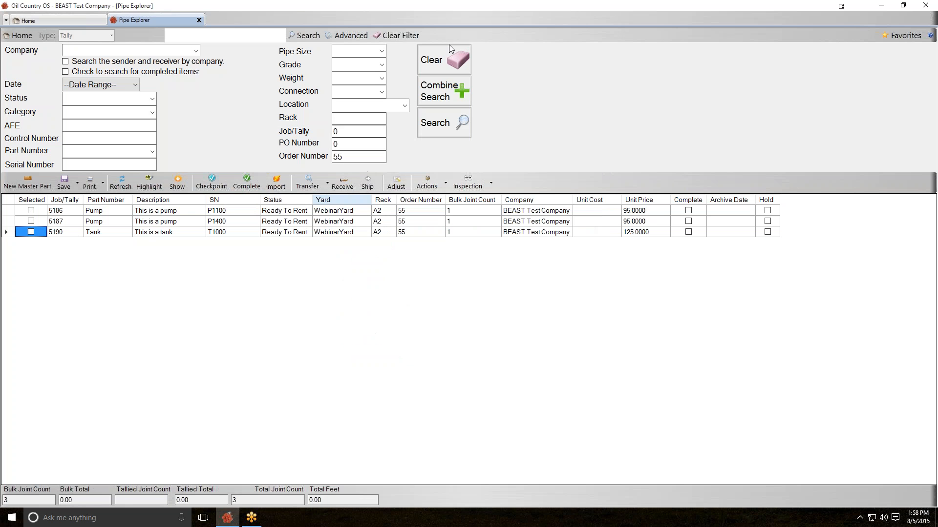
{"action": "left_click", "coordinate": [444, 123]}
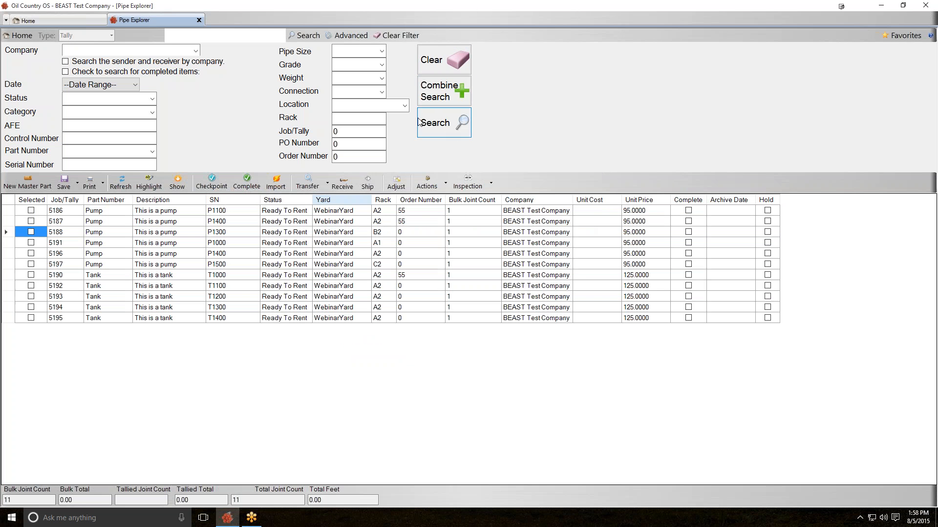
{"action": "left_click", "coordinate": [420, 211]}
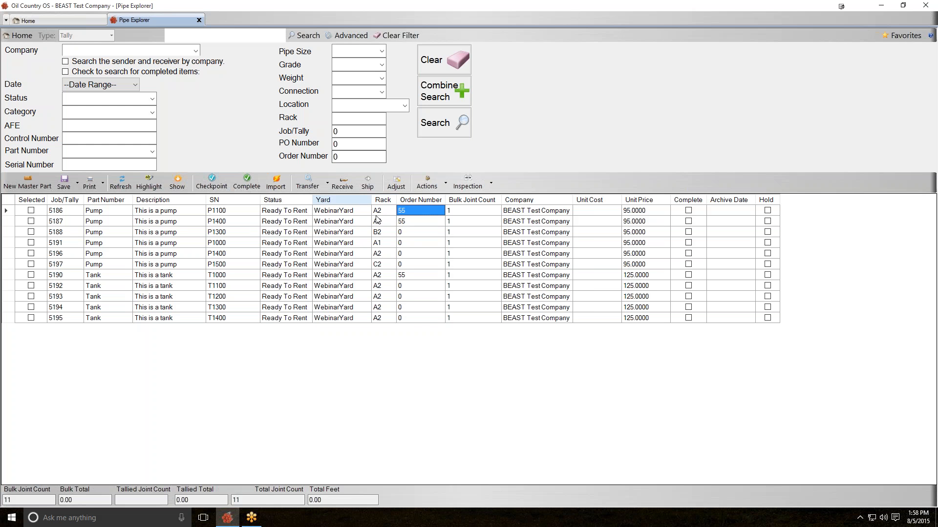
{"action": "right_click", "coordinate": [415, 219]}
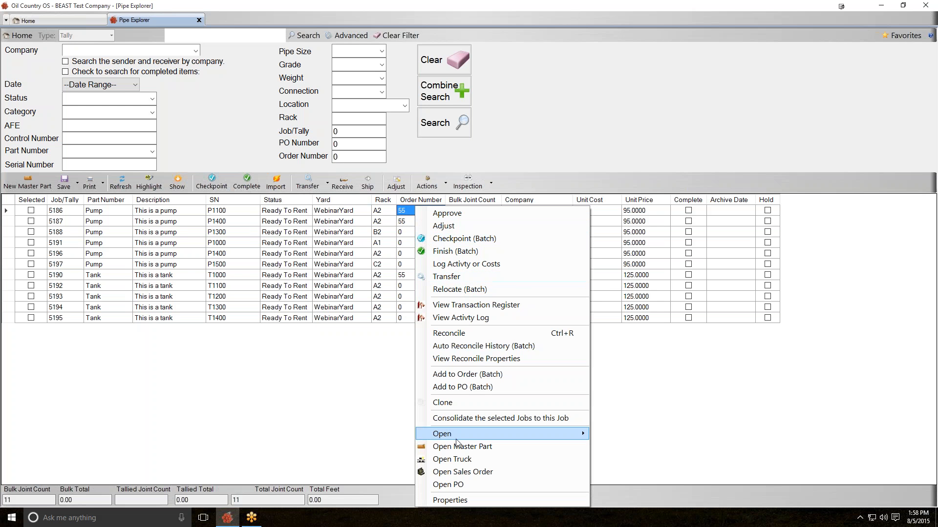
{"action": "left_click", "coordinate": [459, 473]}
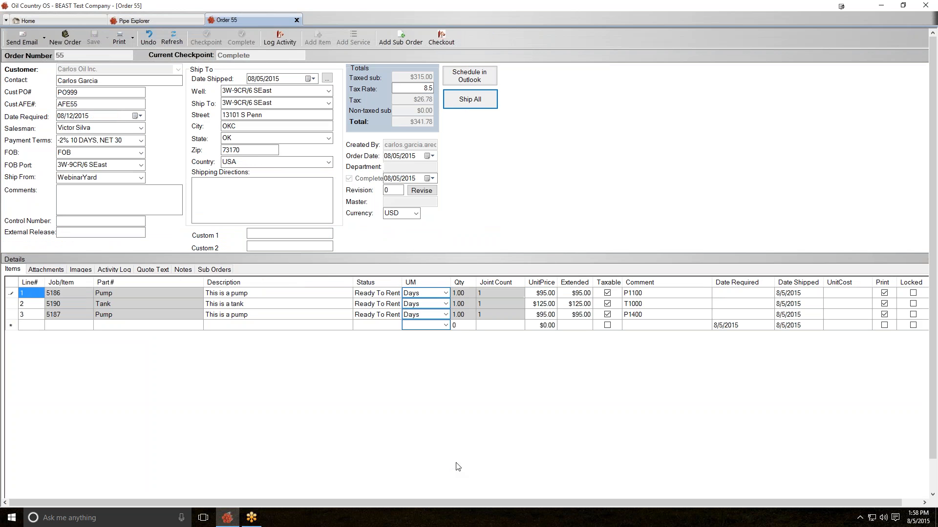
{"action": "left_click", "coordinate": [296, 21]}
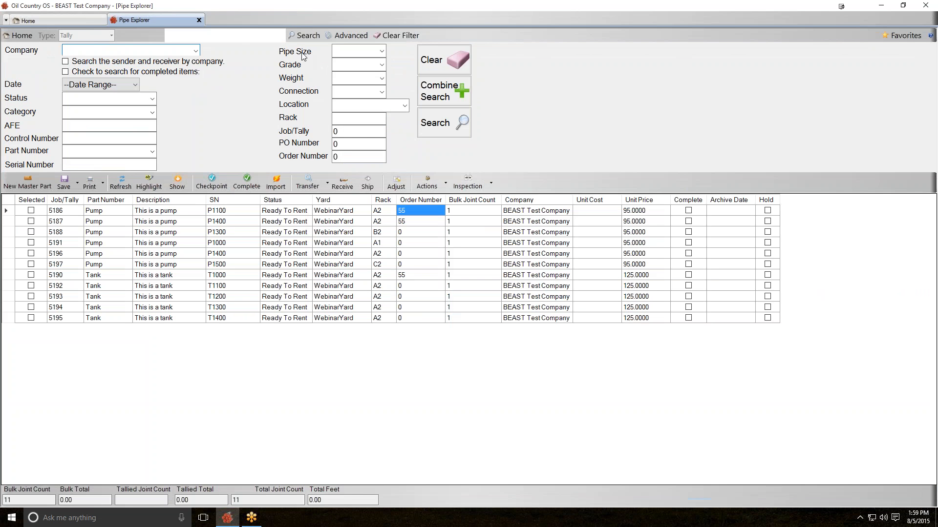
{"action": "left_click", "coordinate": [199, 20]}
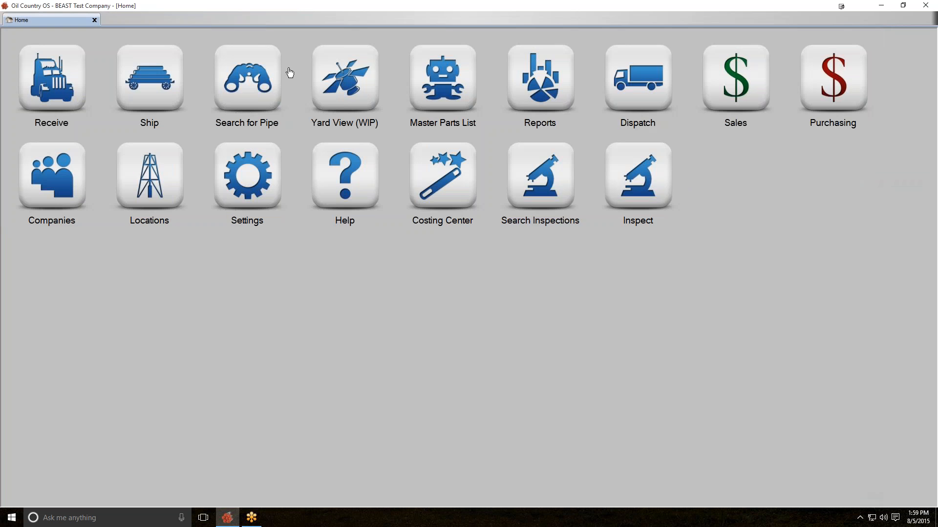
Step: Run the Rental Summary report from the sales reports, review it and close it
{"action": "left_click", "coordinate": [509, 77]}
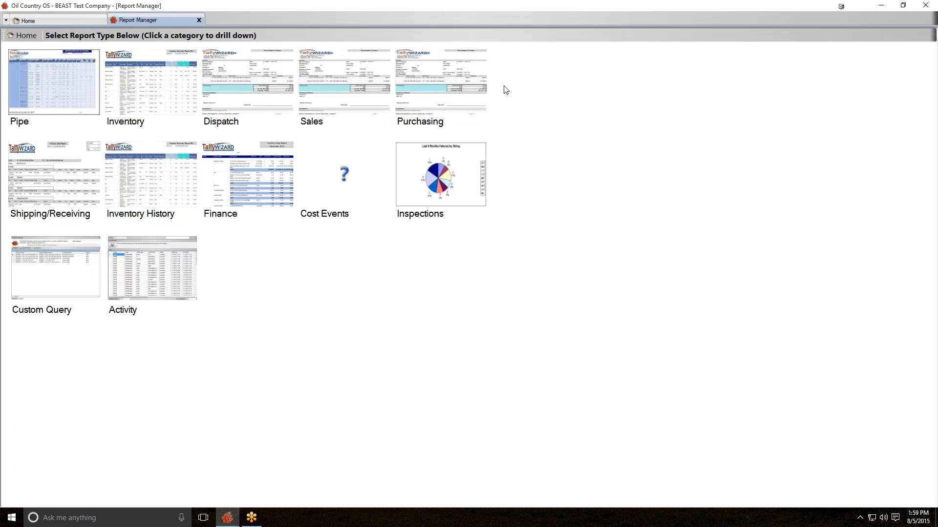
{"action": "left_click", "coordinate": [351, 99]}
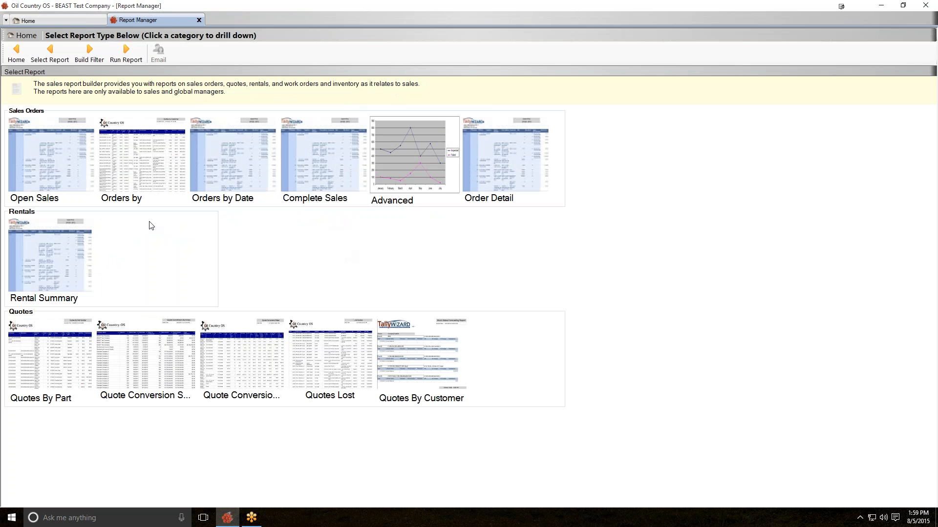
{"action": "left_click", "coordinate": [34, 270]}
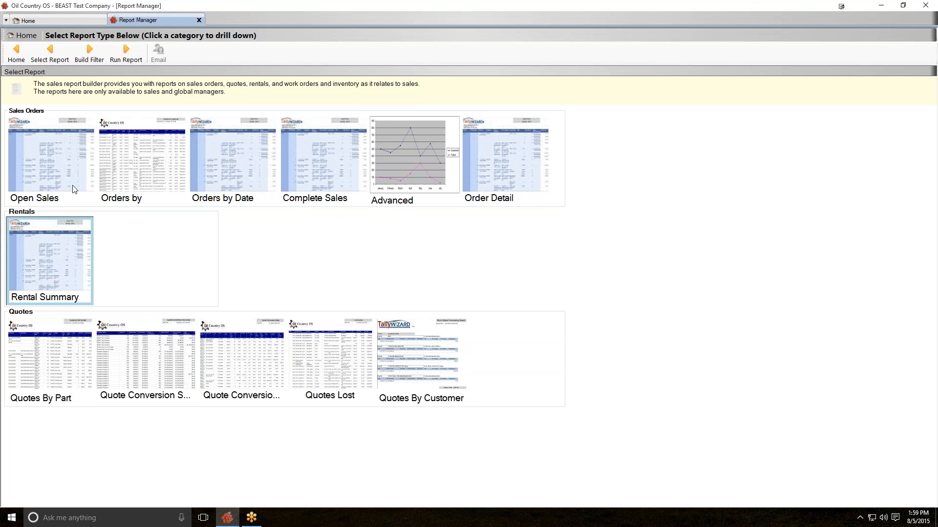
{"action": "left_click", "coordinate": [117, 57]}
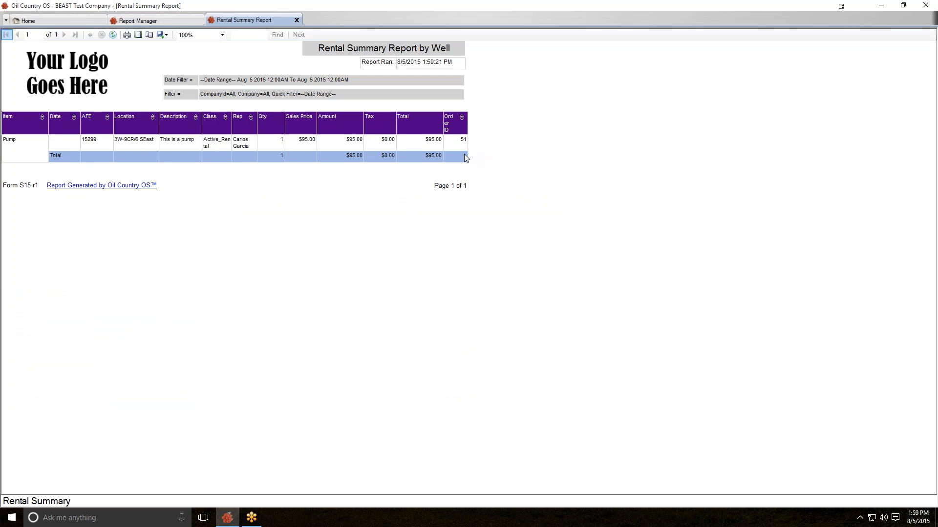
{"action": "left_click", "coordinate": [296, 20]}
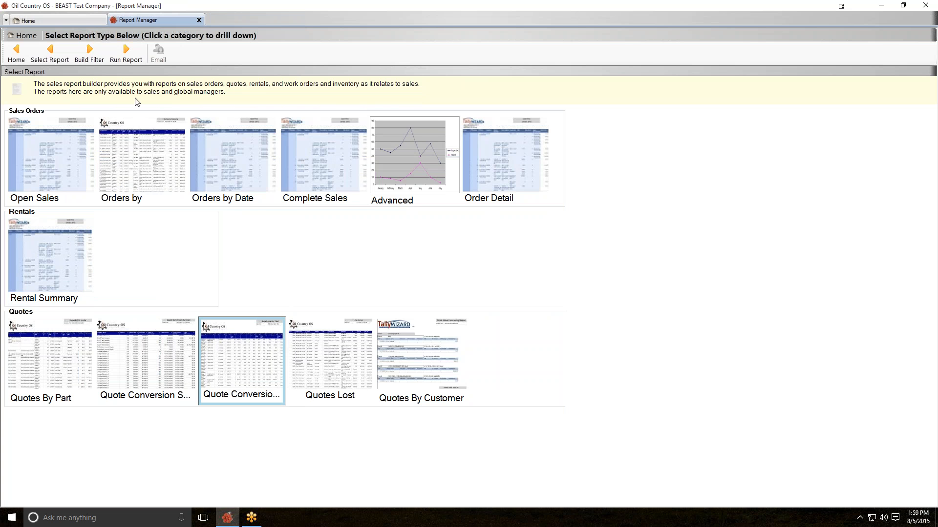
Step: Run the Quote Conversion Detail report and the Open Sales report in turn, reviewing and closing each one
{"action": "left_click", "coordinate": [126, 53]}
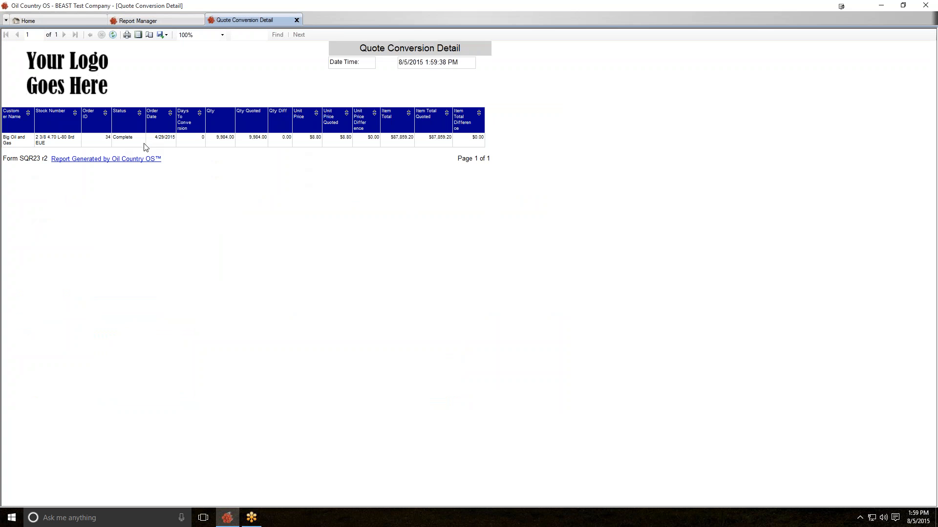
{"action": "left_click", "coordinate": [296, 21]}
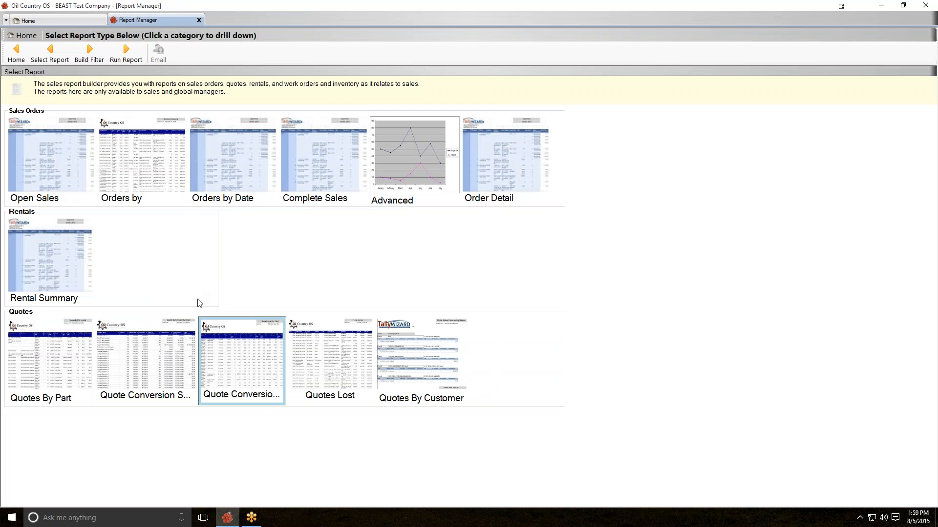
{"action": "left_click", "coordinate": [69, 159]}
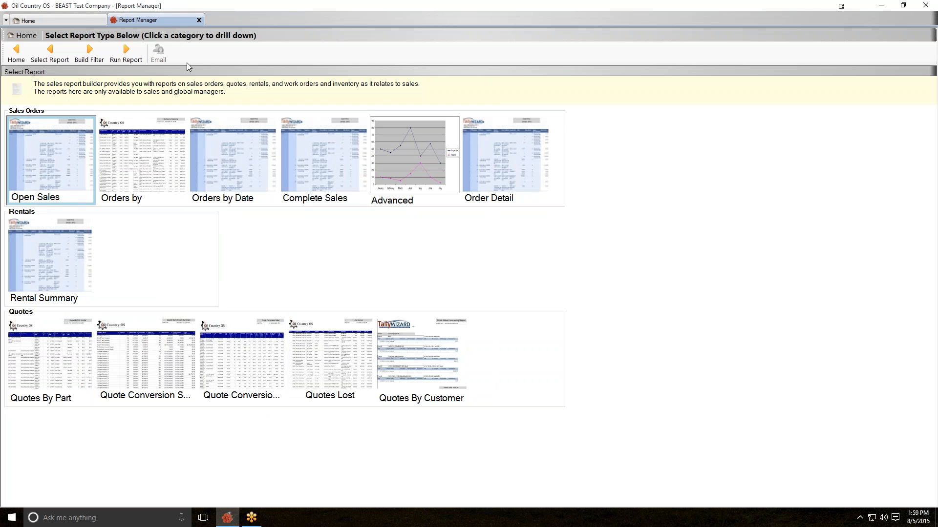
{"action": "left_click", "coordinate": [126, 54]}
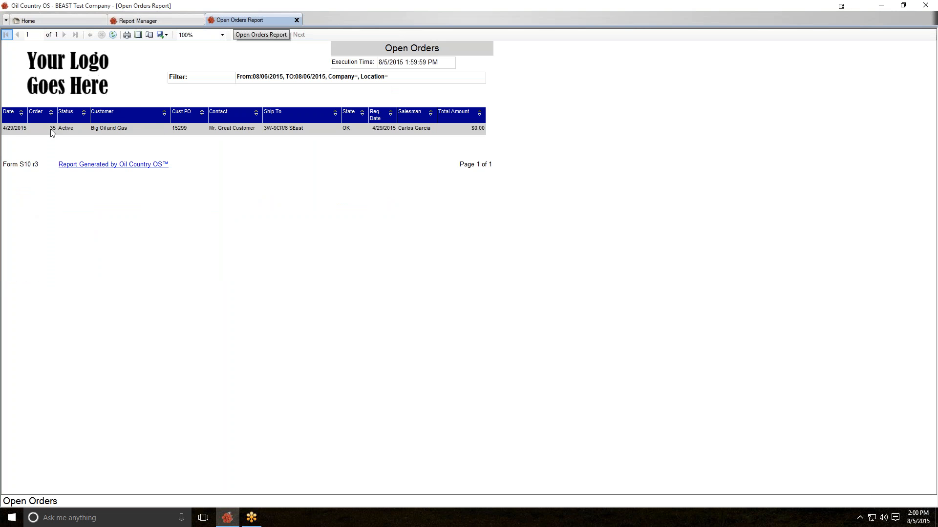
{"action": "left_click", "coordinate": [296, 21]}
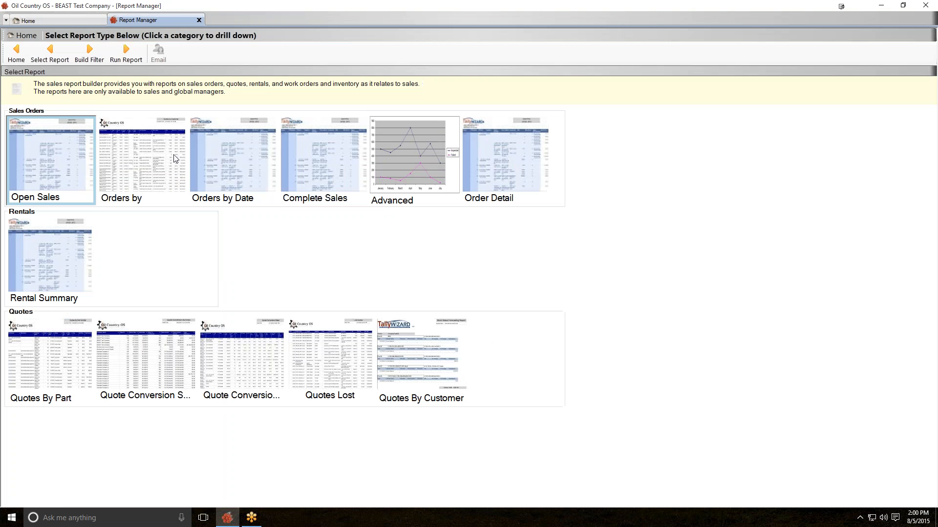
Step: Run the Complete Sales report, review the completed orders, and close both the report and the report manager
{"action": "left_click", "coordinate": [312, 188]}
{"action": "left_click", "coordinate": [145, 56]}
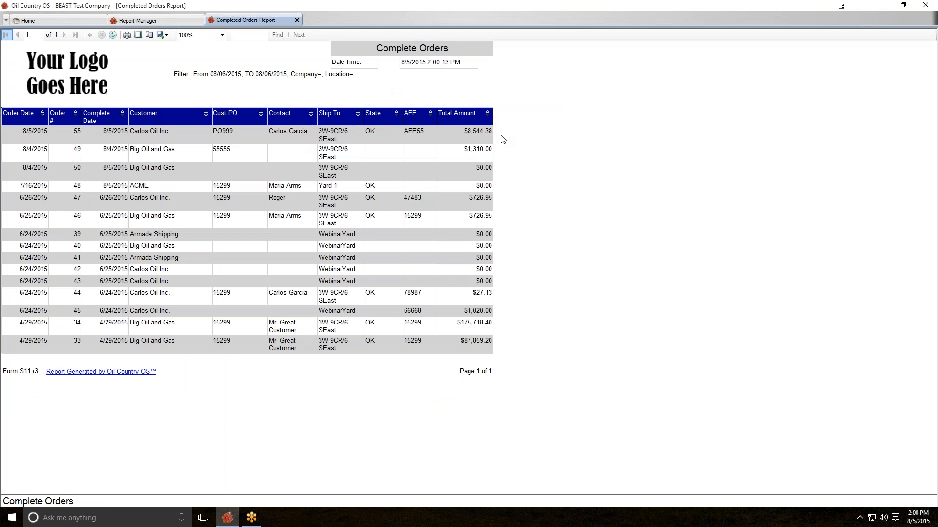
{"action": "left_click", "coordinate": [296, 21]}
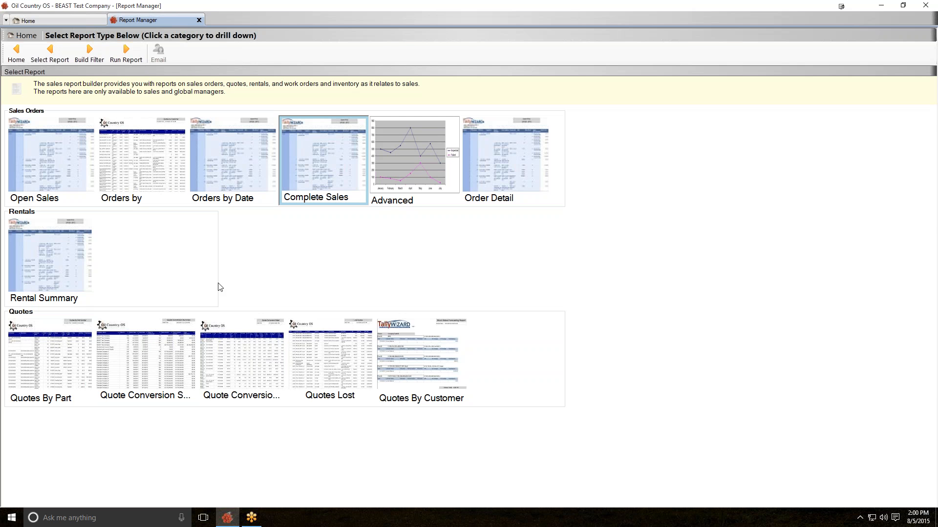
{"action": "left_click", "coordinate": [199, 20]}
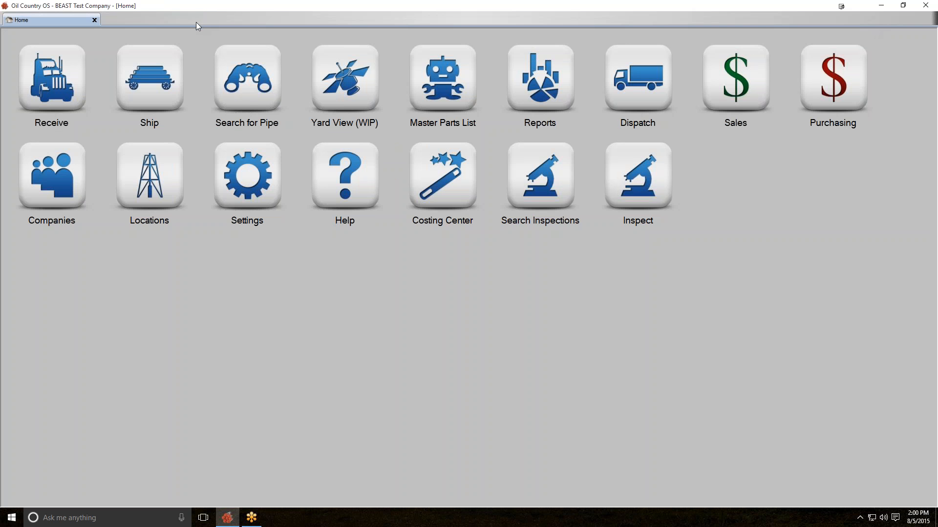